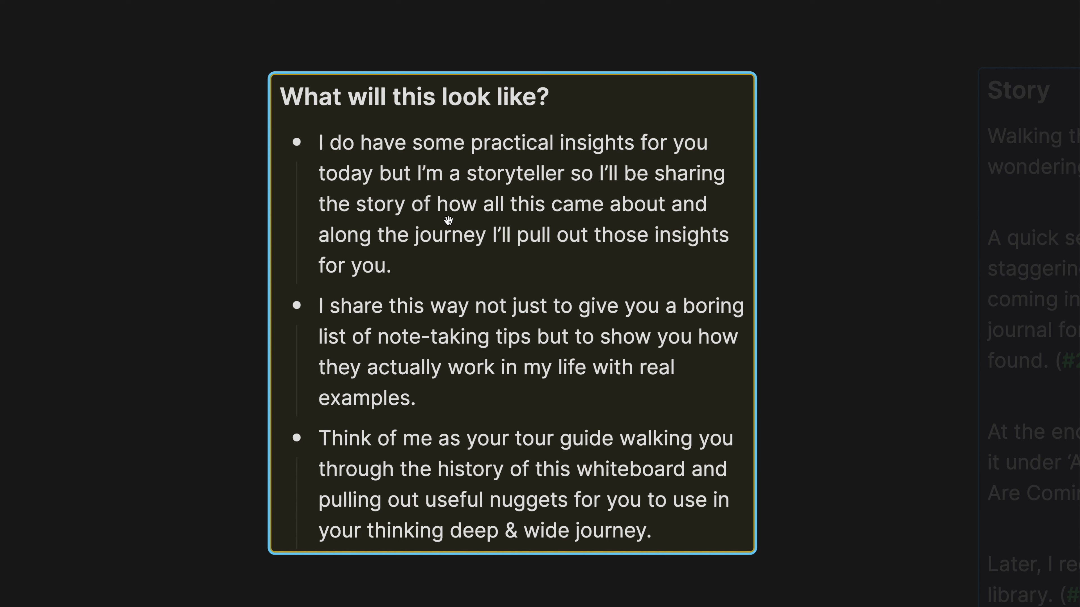
Advance the walkthrough from the 'What will this look like?' card to the Story card
key("Right")
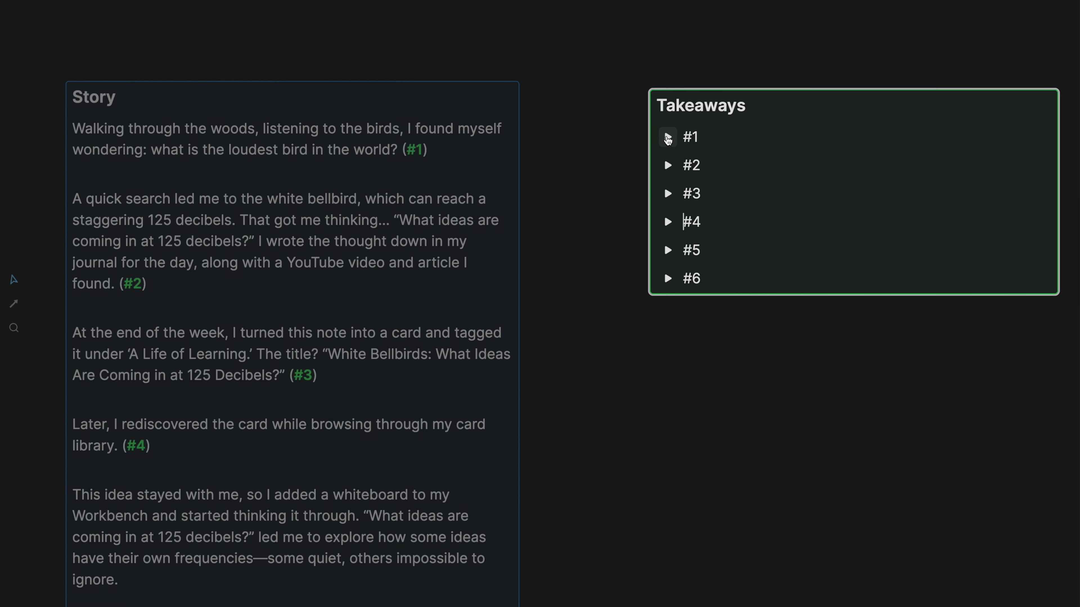
Expand takeaway #1 and highlight its note about replacing podcasts
left_click(668, 137)
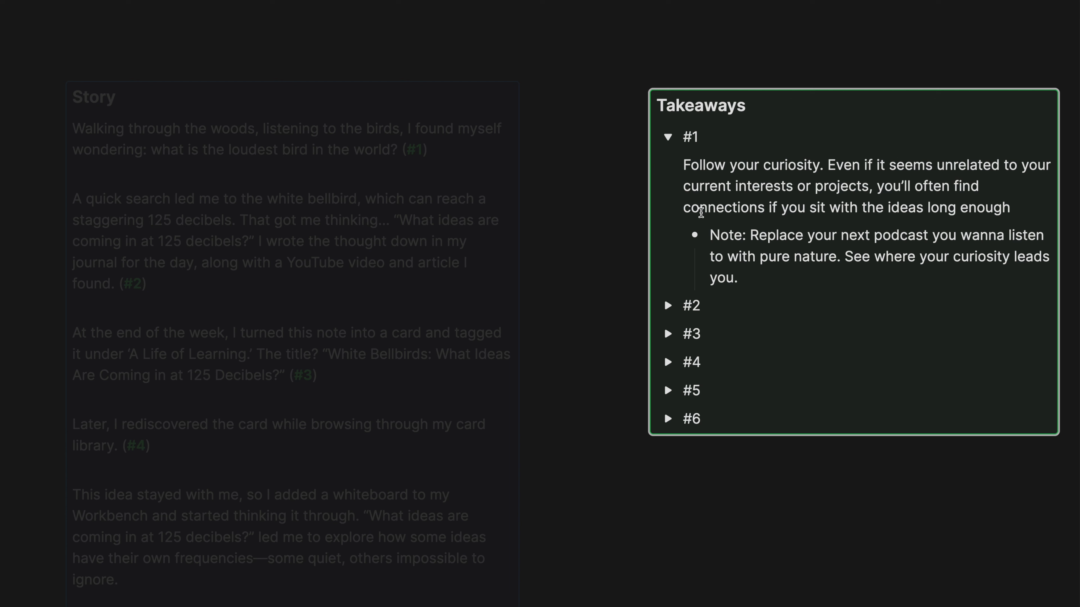
left_click_drag(750, 235, 754, 273)
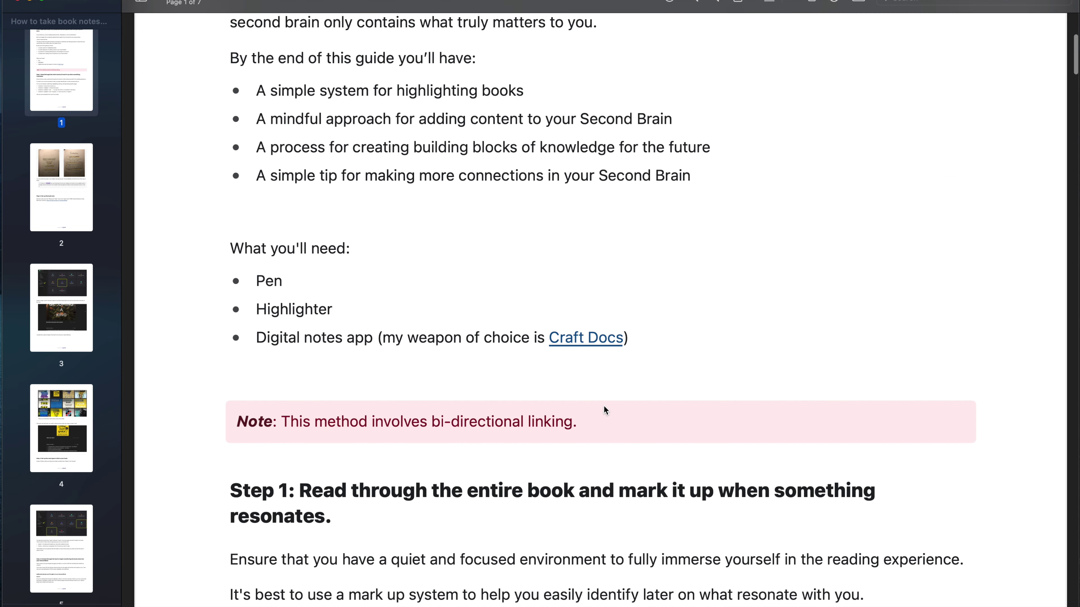
Scroll through every page of the book-notes guide PDF to its closing thank-you page
scroll(604, 408, "down", 20)
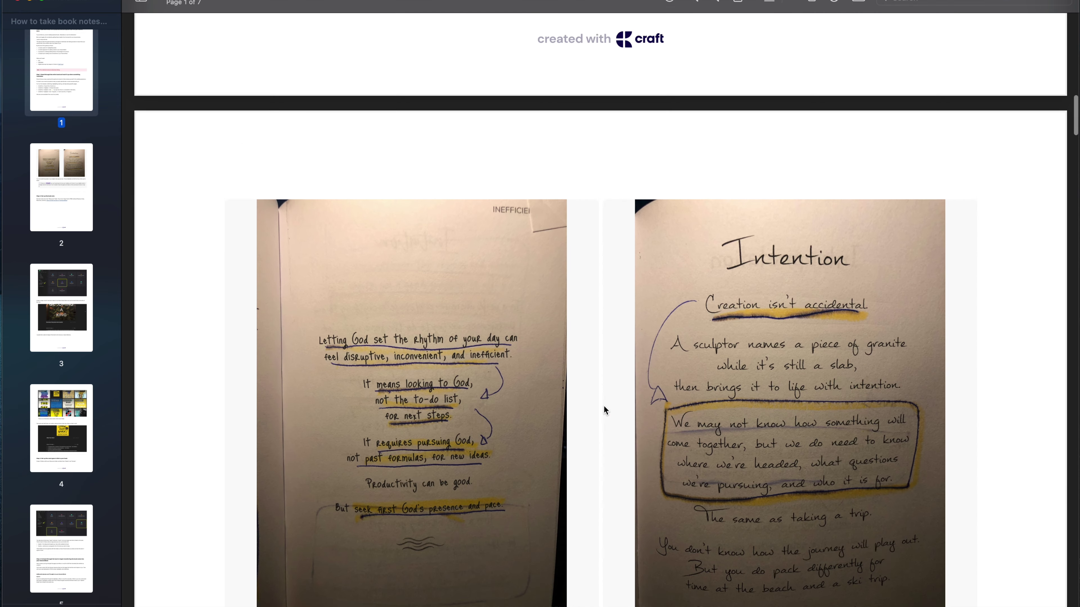
scroll(605, 410, "down", 20)
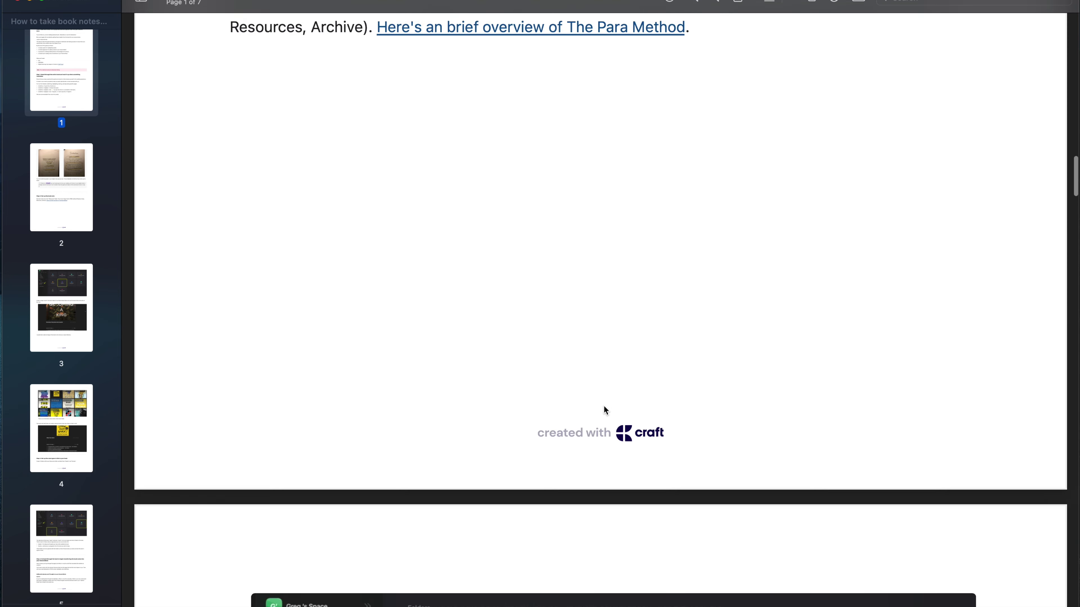
scroll(604, 410, "down", 20)
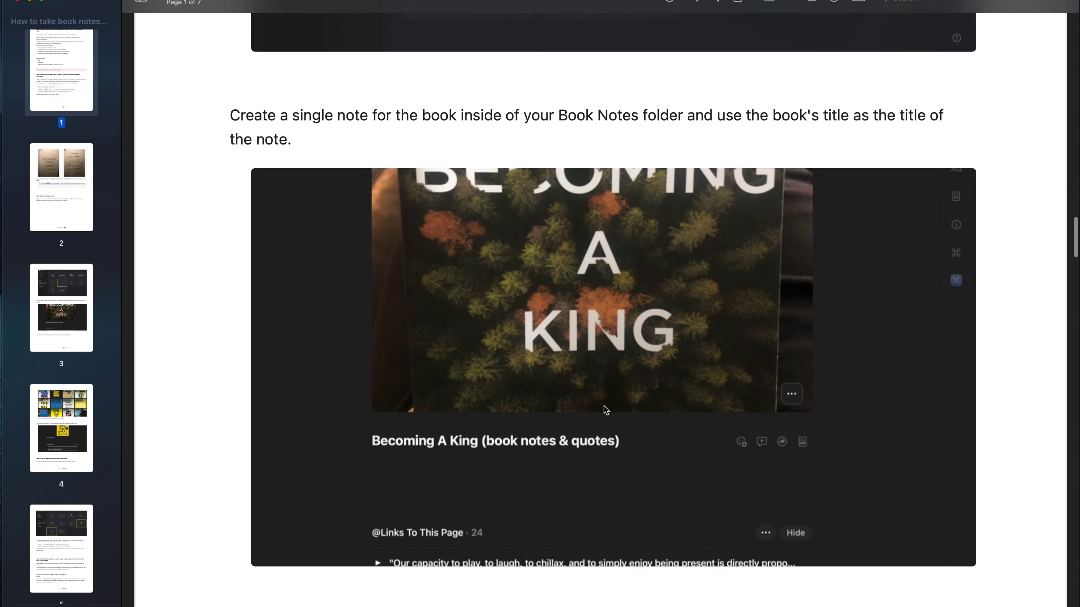
scroll(605, 410, "down", 20)
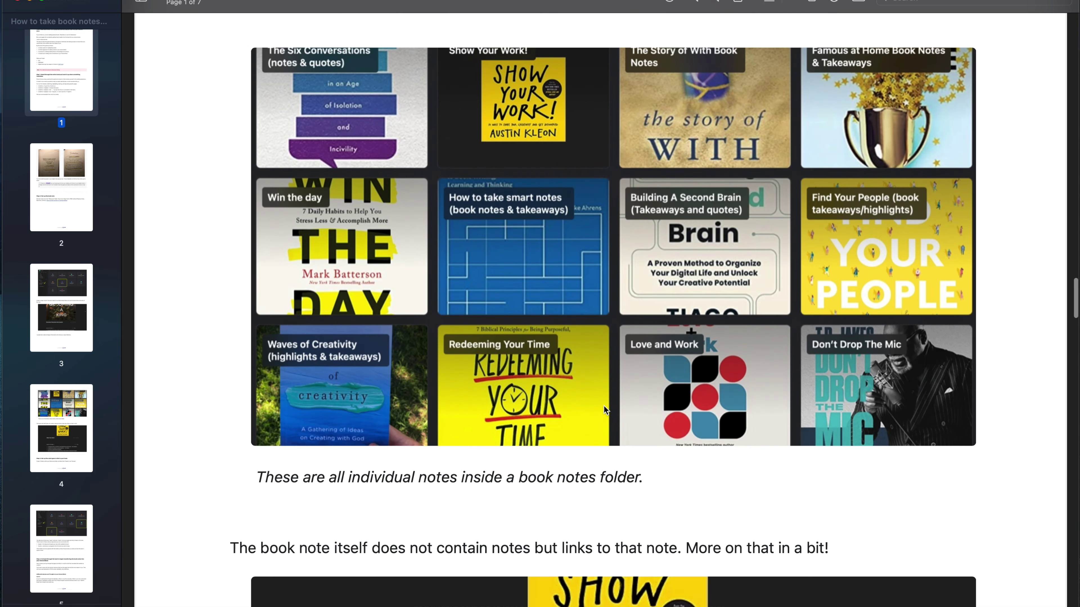
scroll(606, 410, "down", 20)
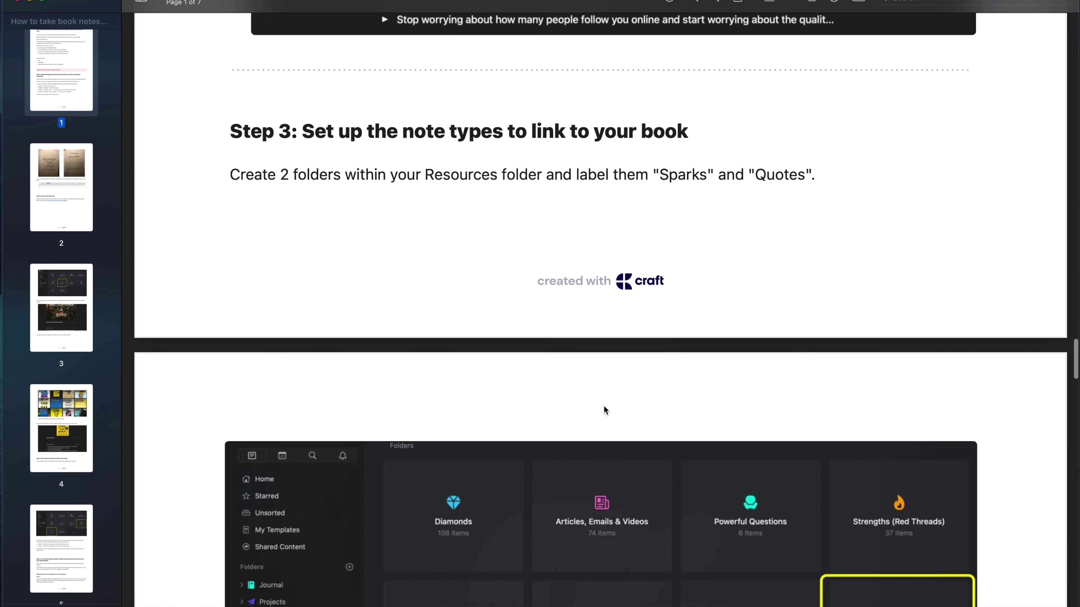
scroll(605, 409, "down", 20)
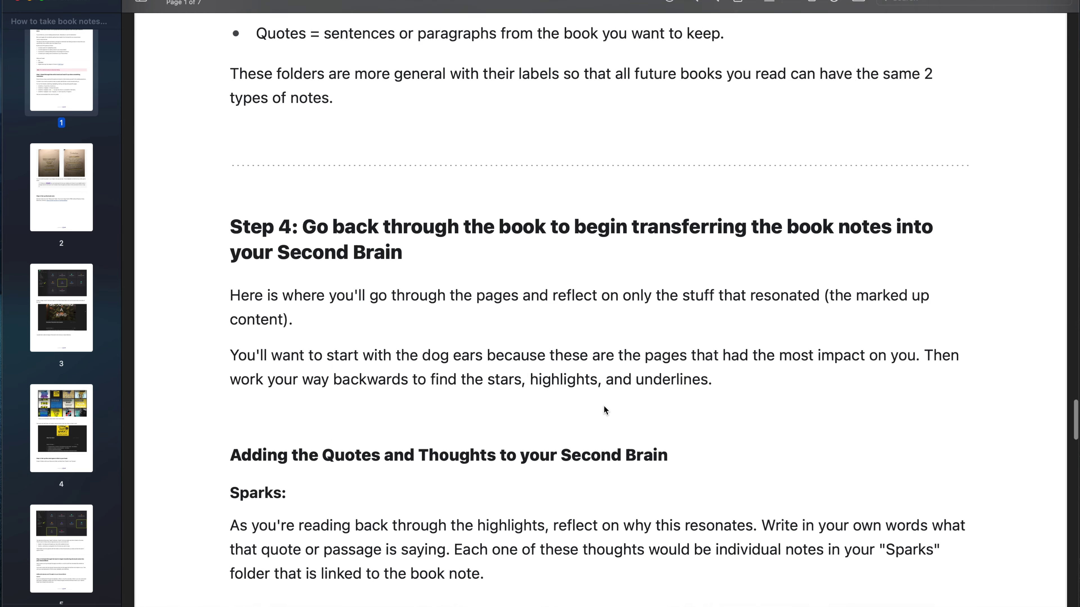
scroll(606, 410, "down", 20)
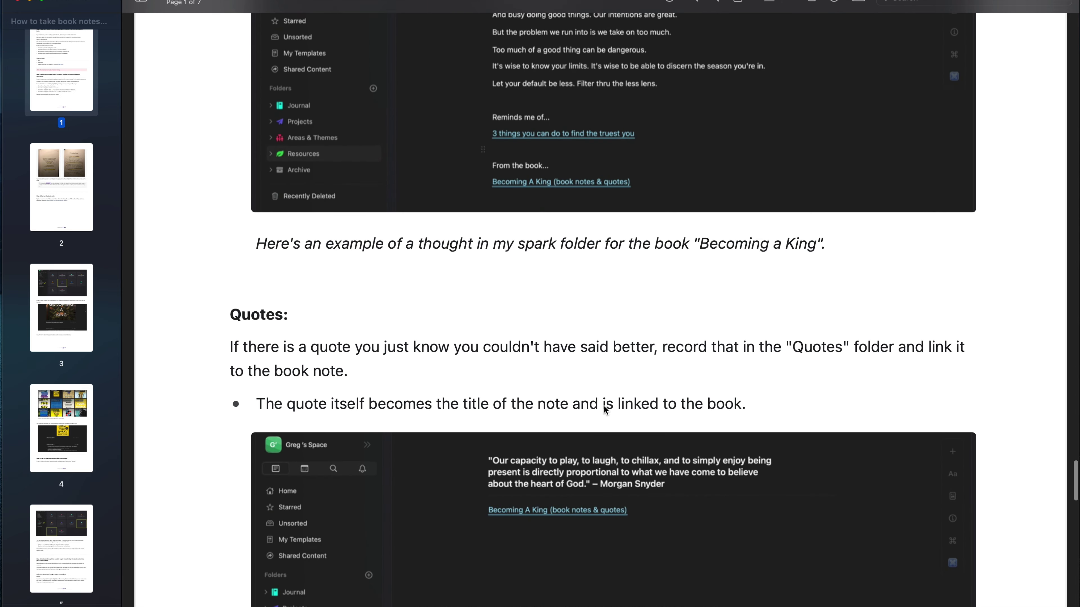
scroll(605, 410, "down", 20)
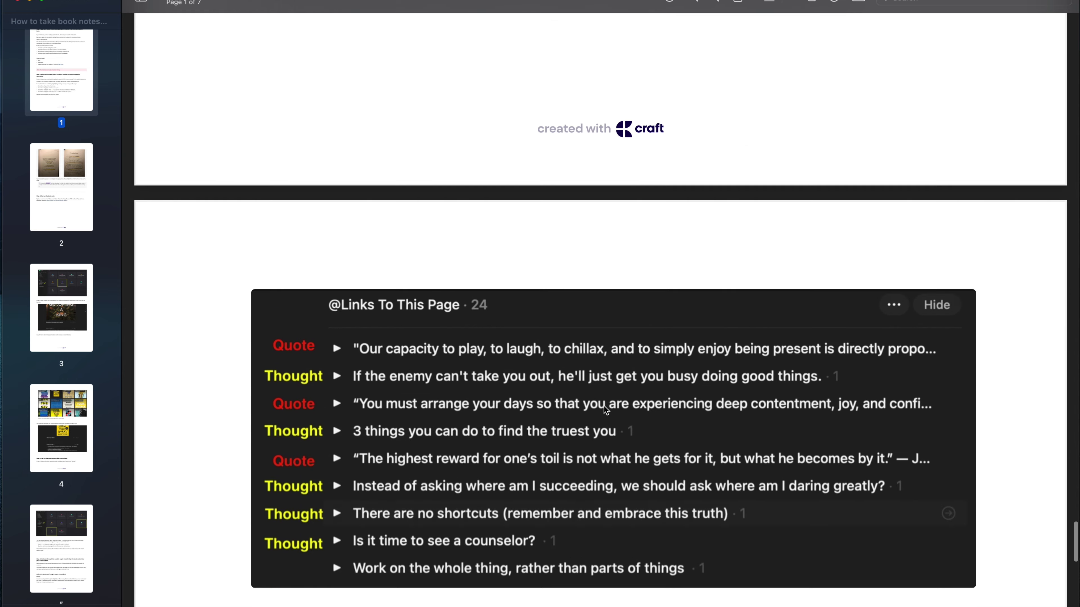
scroll(605, 409, "down", 5)
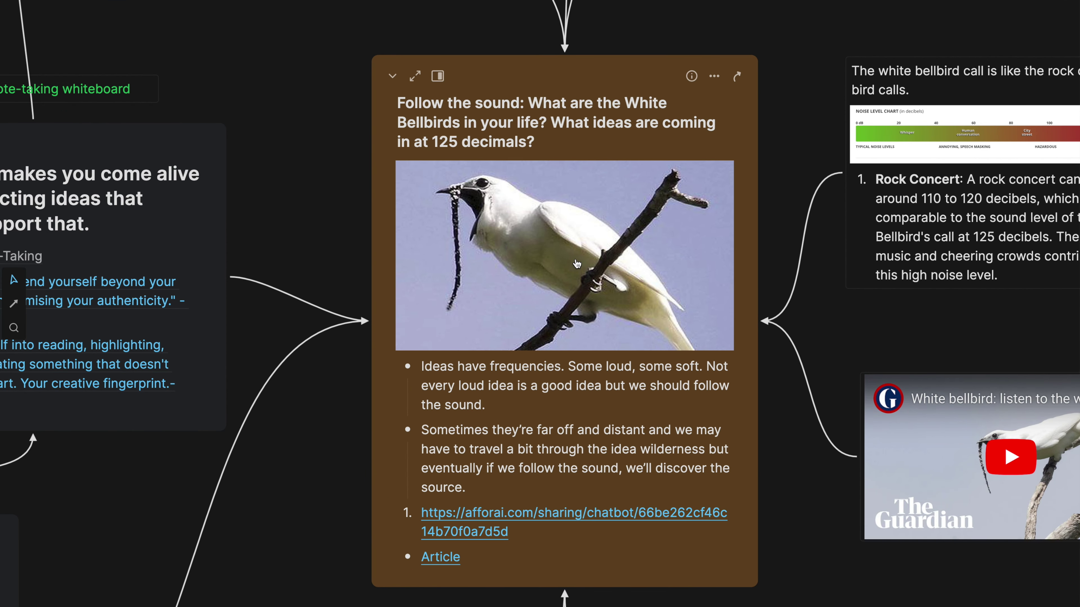
Focus the Follow the sound bellbird card and highlight the Story passage ending with (#2)
left_click(577, 264)
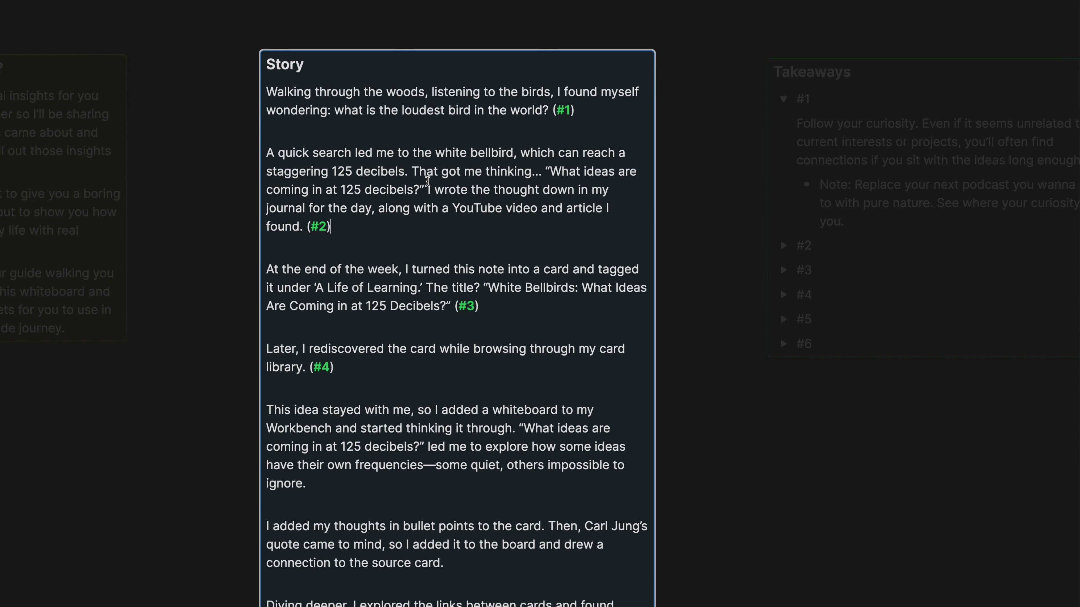
left_click_drag(411, 172, 454, 221)
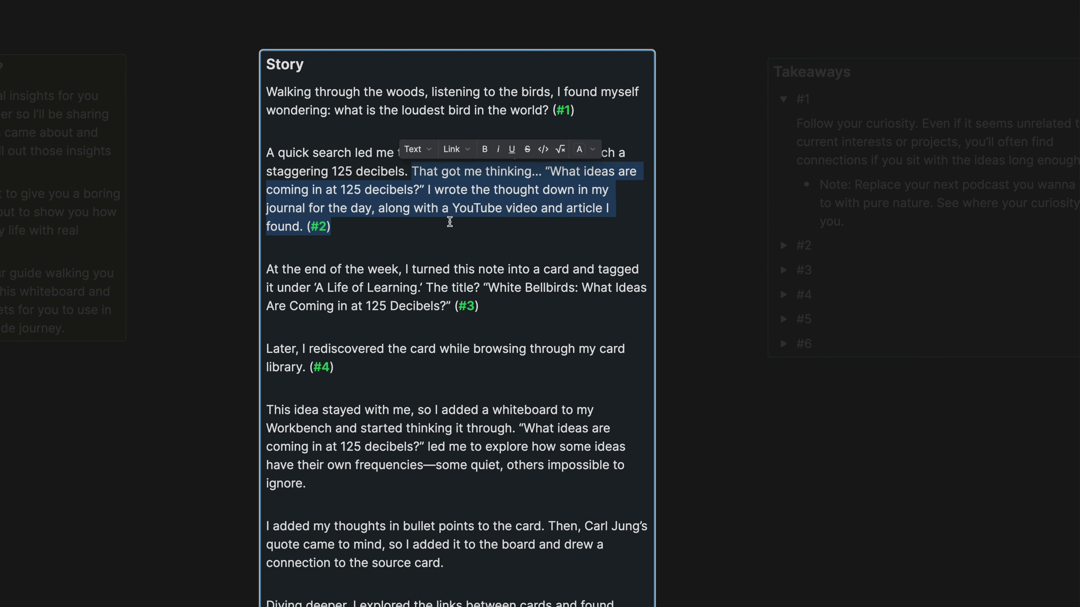
left_click(728, 302)
Pan over to the Follow the sound card and open the Aug 15, 2024 journal entry
scroll(727, 302, "down", 5)
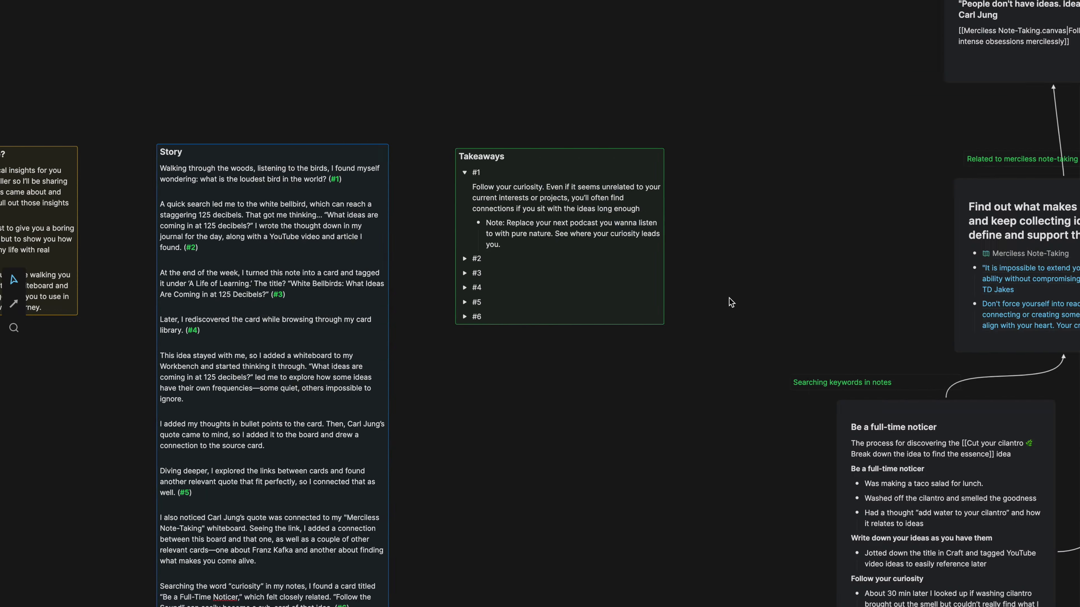
scroll(728, 302, "right", 5)
left_click(693, 185)
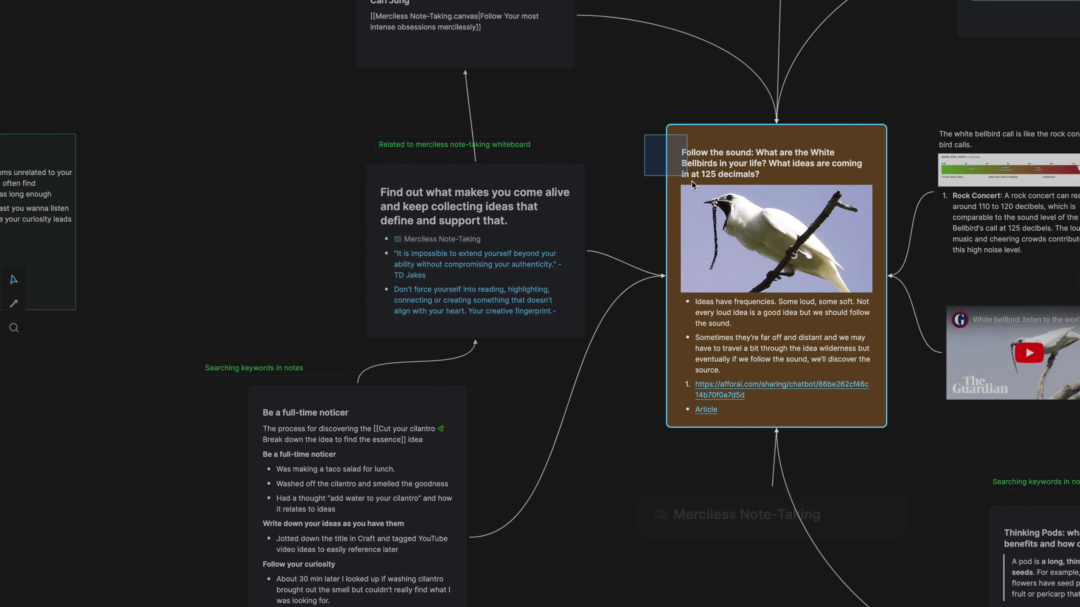
left_click(660, 169)
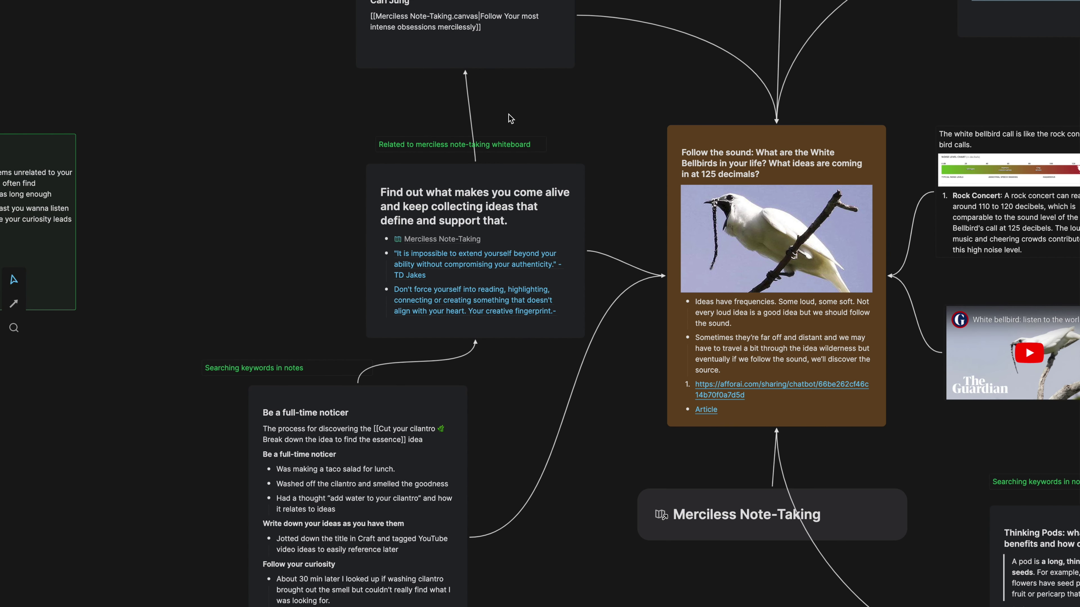
left_click(43, 7)
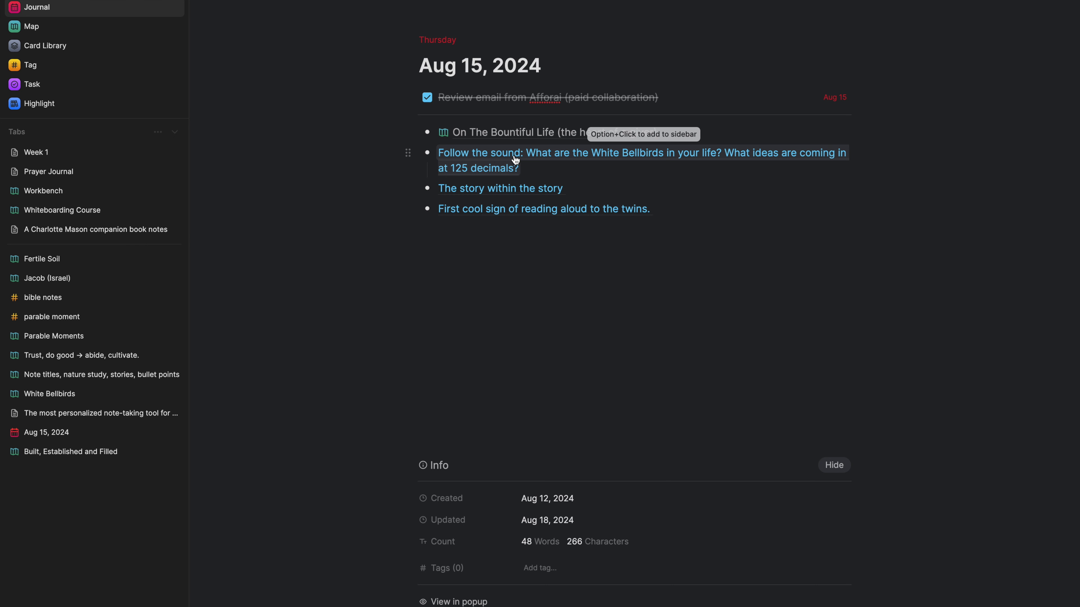
Add a 'White bellbird' journal bullet with sub-bullets 'youtube link' and 'article'
left_click(680, 205)
key("Return")
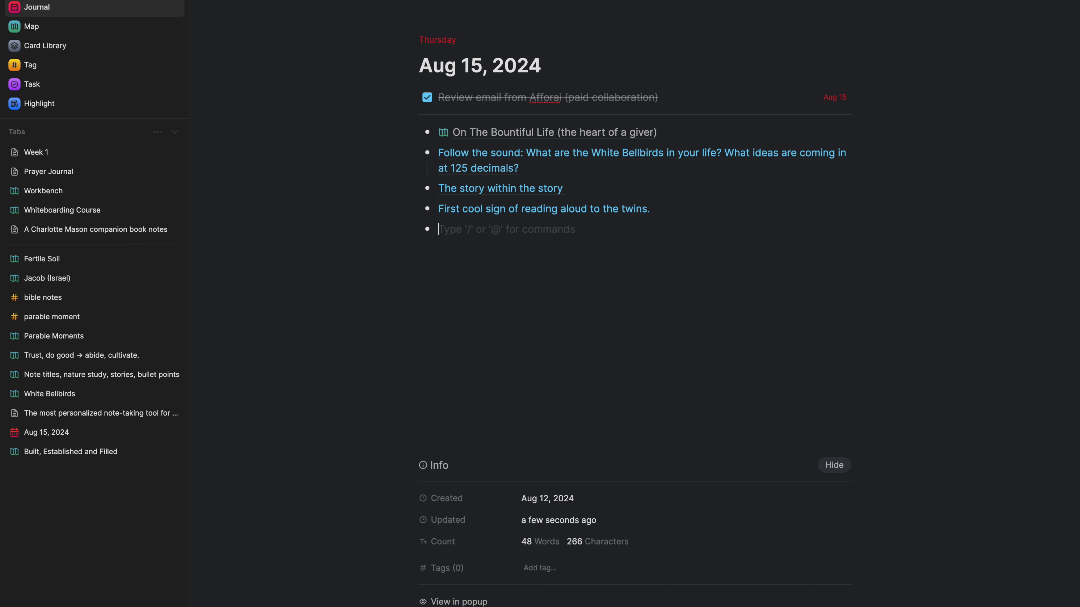
type("White bellbi")
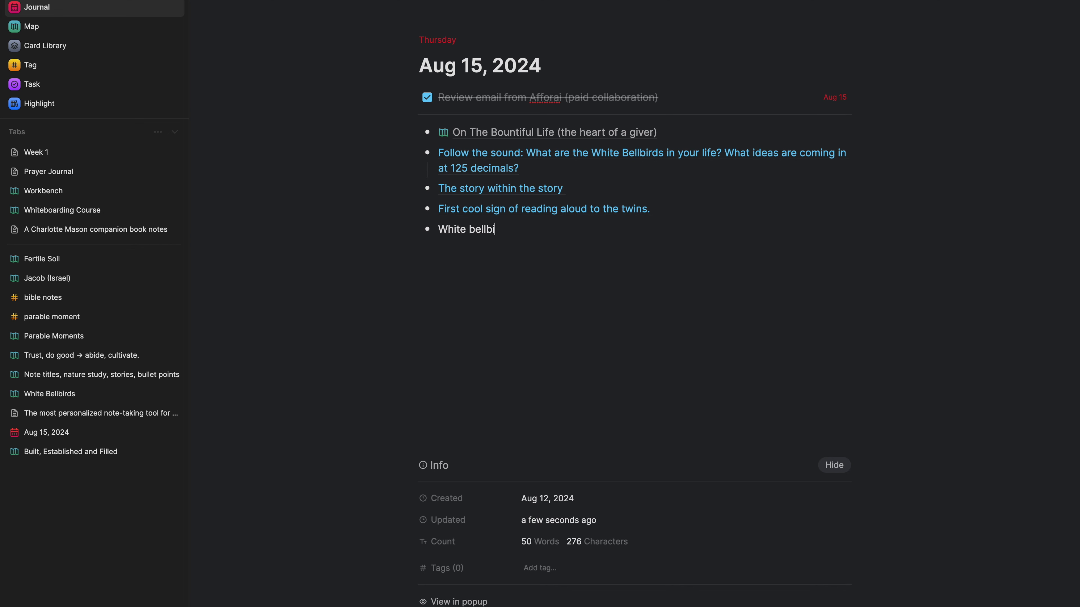
type("rd")
key("Return")
key("Tab")
type("youtube linke")
key("Return")
type("article")
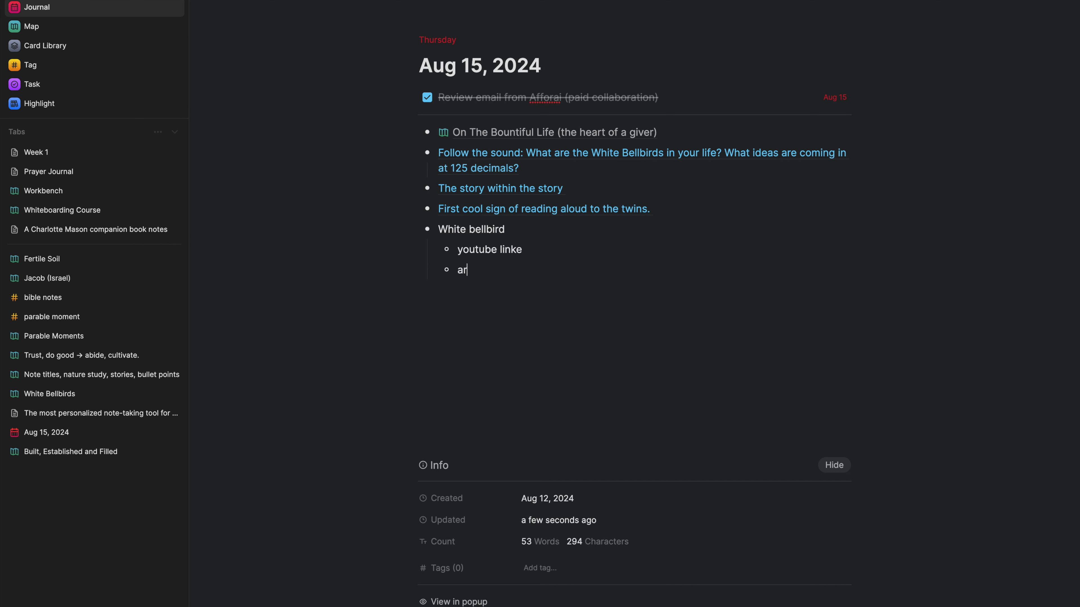
left_click(622, 238)
left_click(581, 254)
key("BackSpace")
Delete the White bellbird block with its sub-bullets and return to the White Bellbirds whiteboard
left_click(523, 273)
left_click_drag(523, 274, 429, 232)
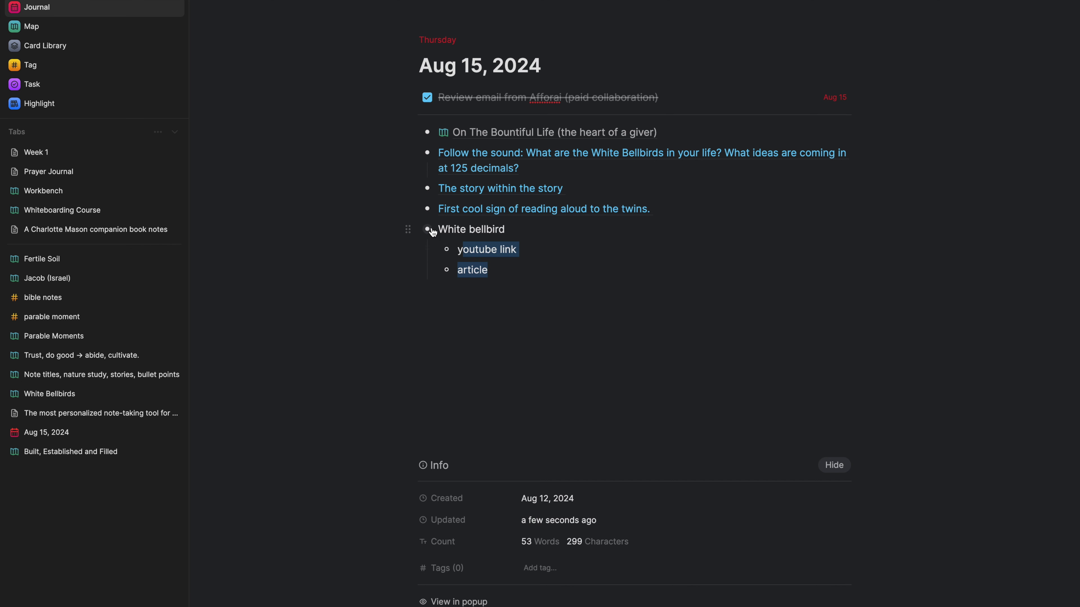
left_click(422, 230)
left_click(409, 230)
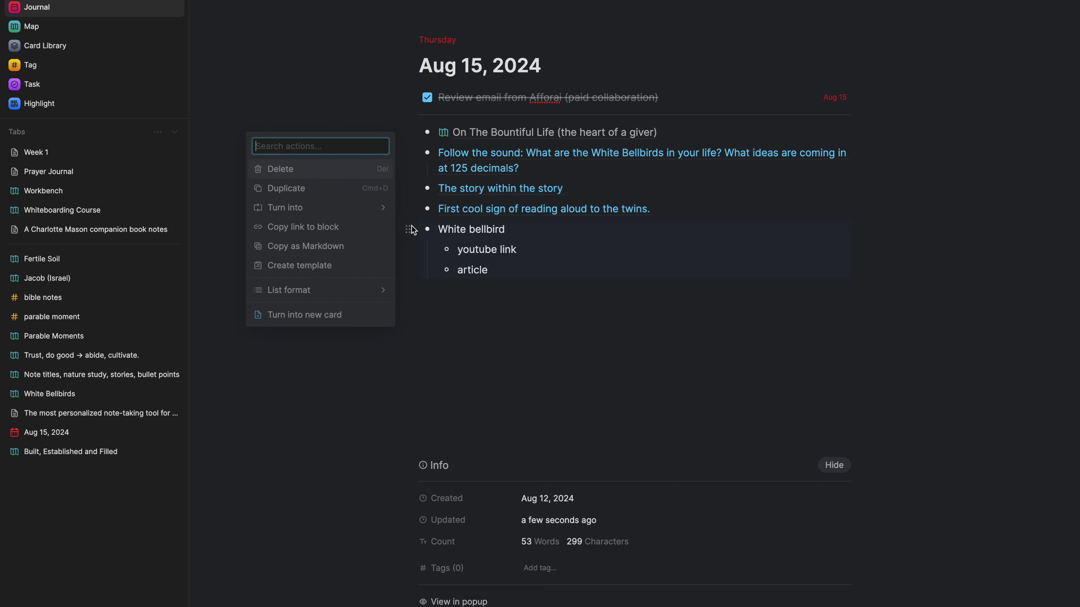
key("Delete")
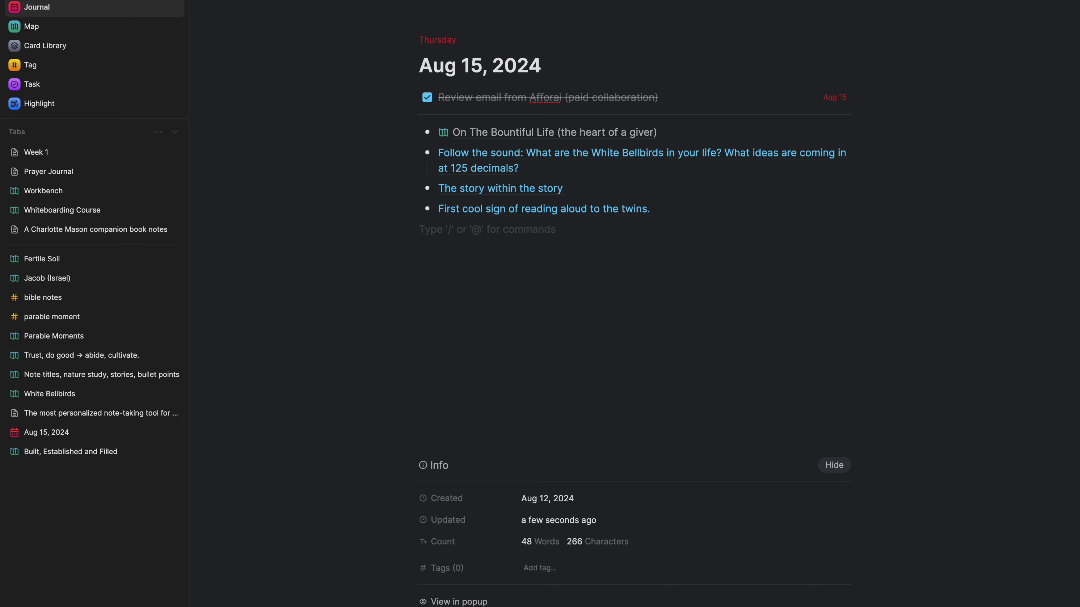
left_click(551, 209)
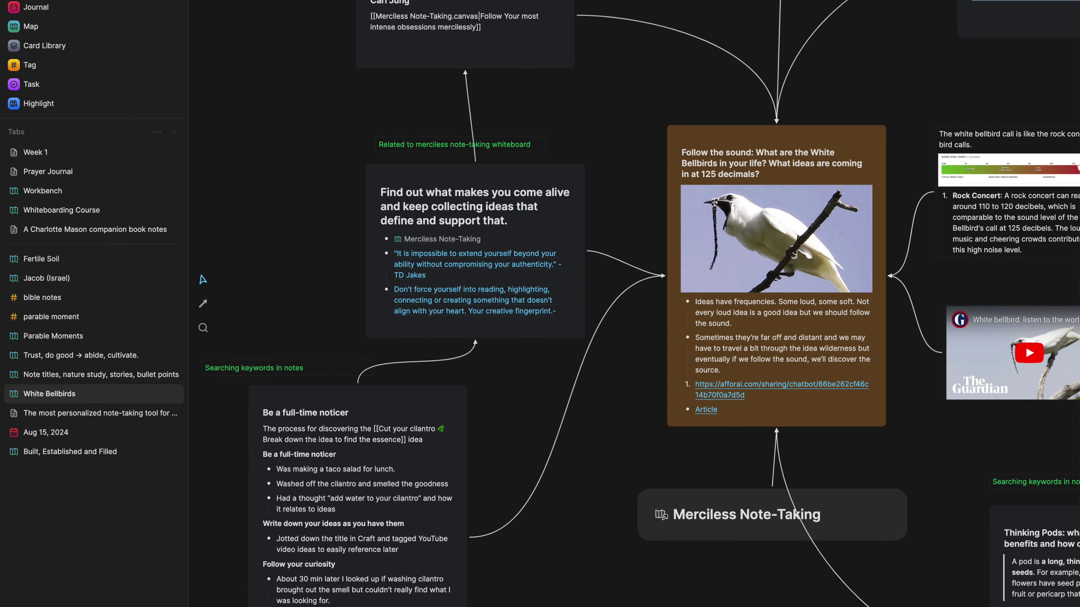
scroll(277, 218, "left", 15)
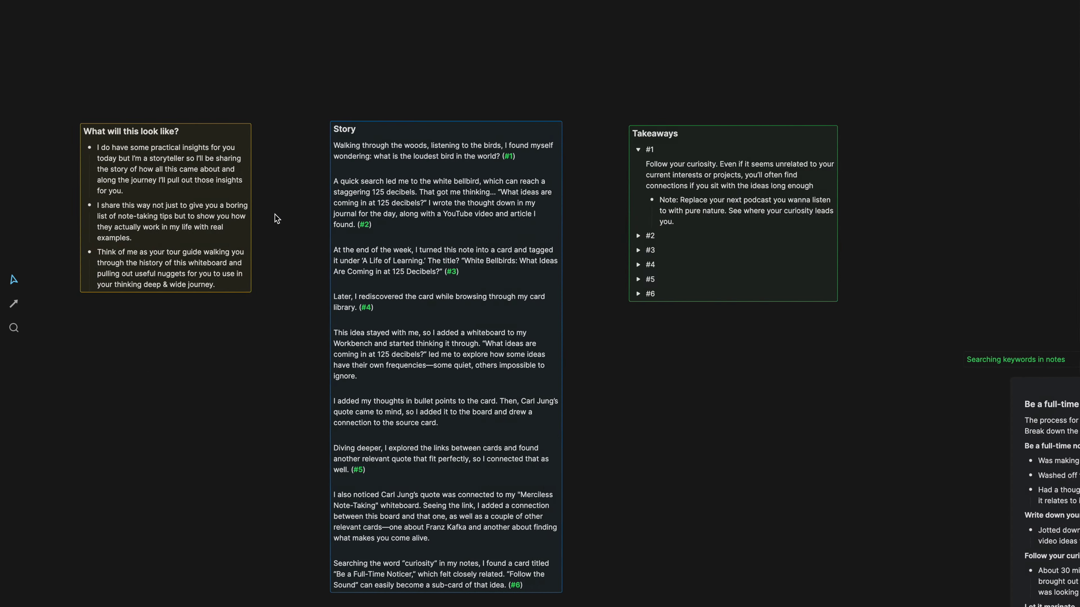
scroll(276, 219, "up", 5)
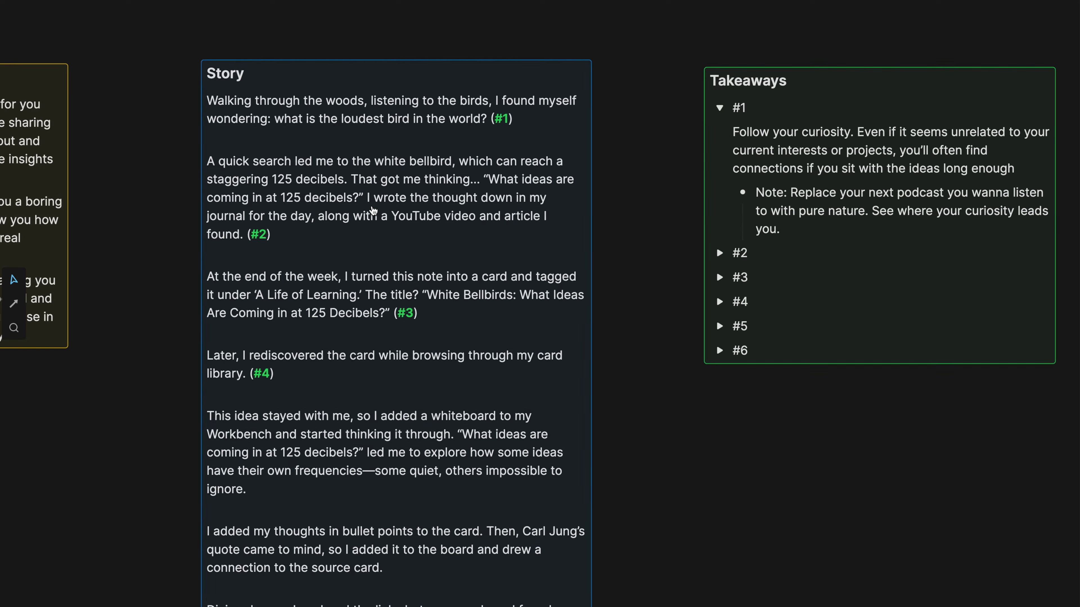
scroll(622, 277, "down", 2)
scroll(622, 277, "right", 1)
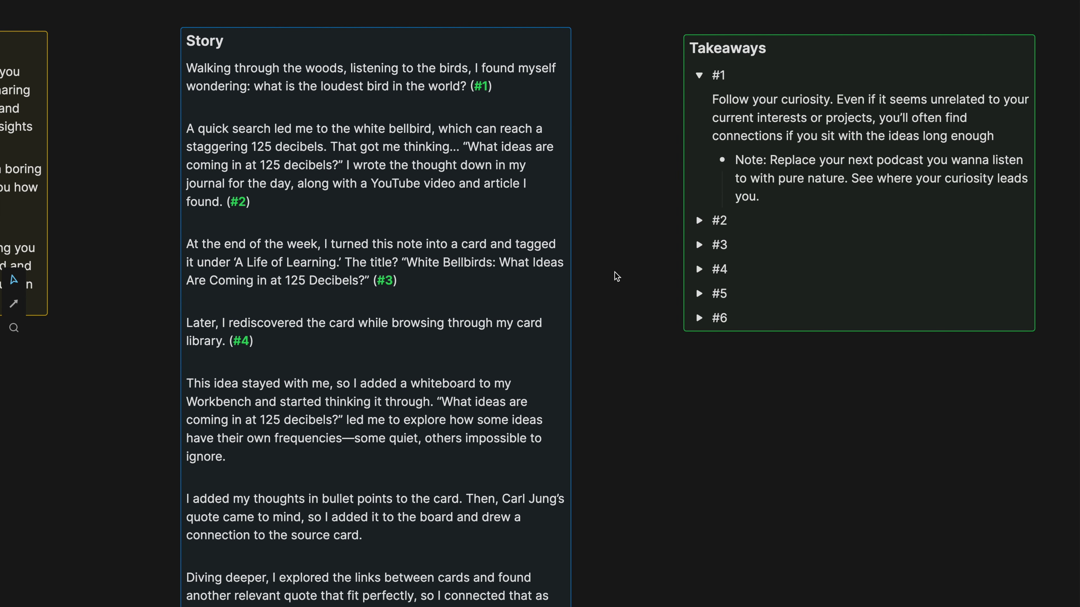
left_click(718, 229)
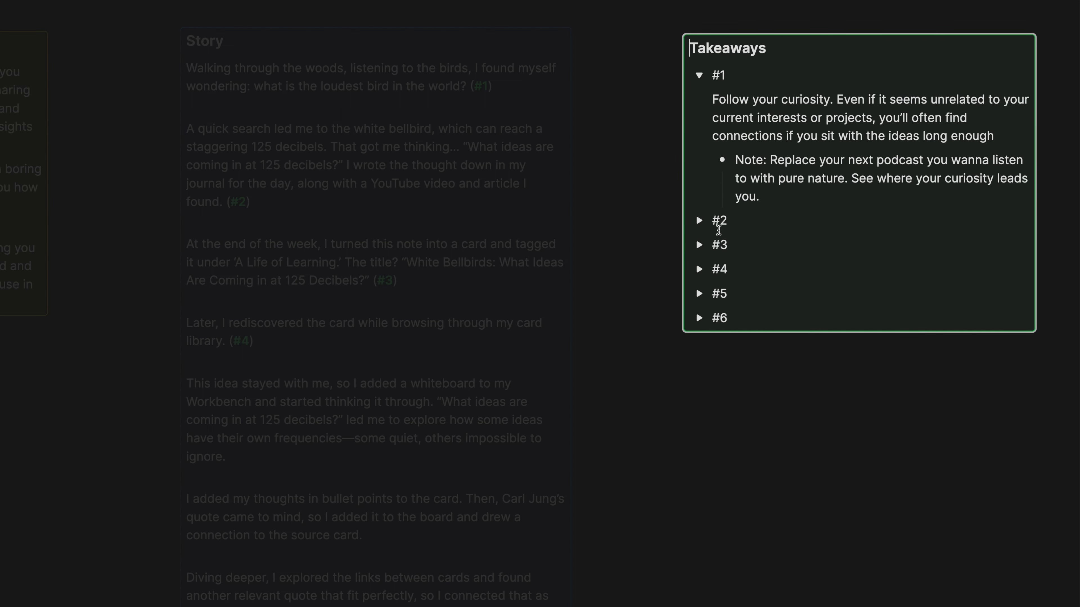
left_click(699, 220)
scroll(701, 220, "down", 2)
scroll(701, 220, "right", 3)
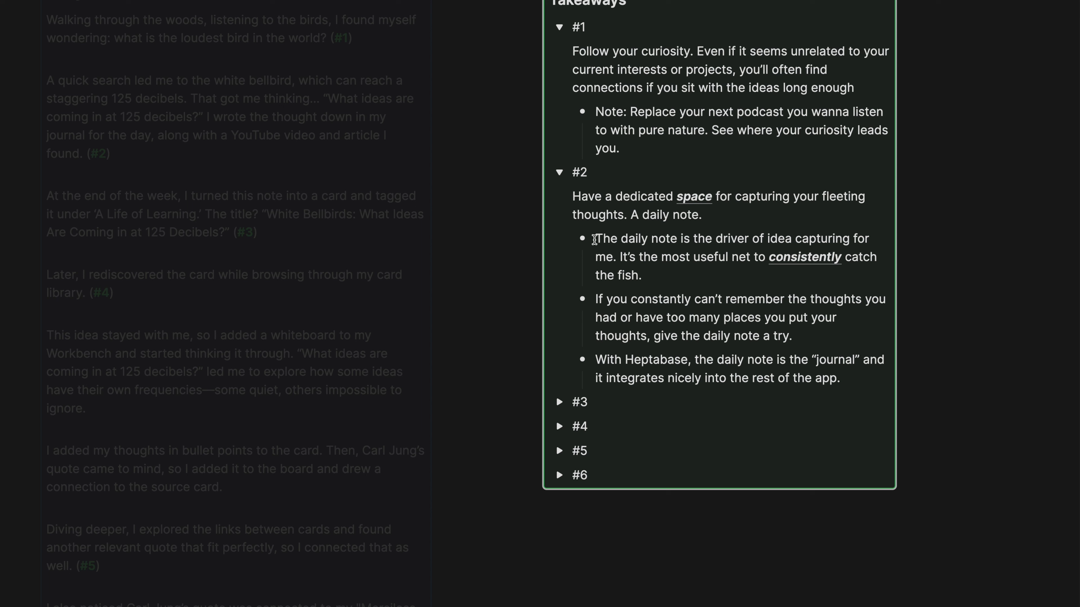
left_click_drag(595, 238, 646, 275)
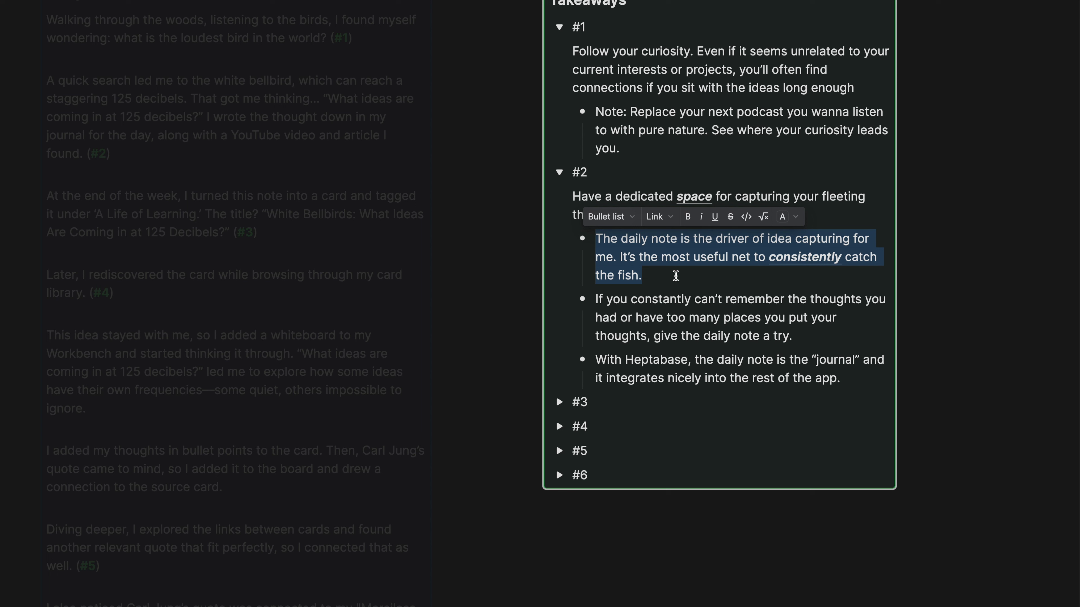
left_click(681, 309)
triple_click(680, 309)
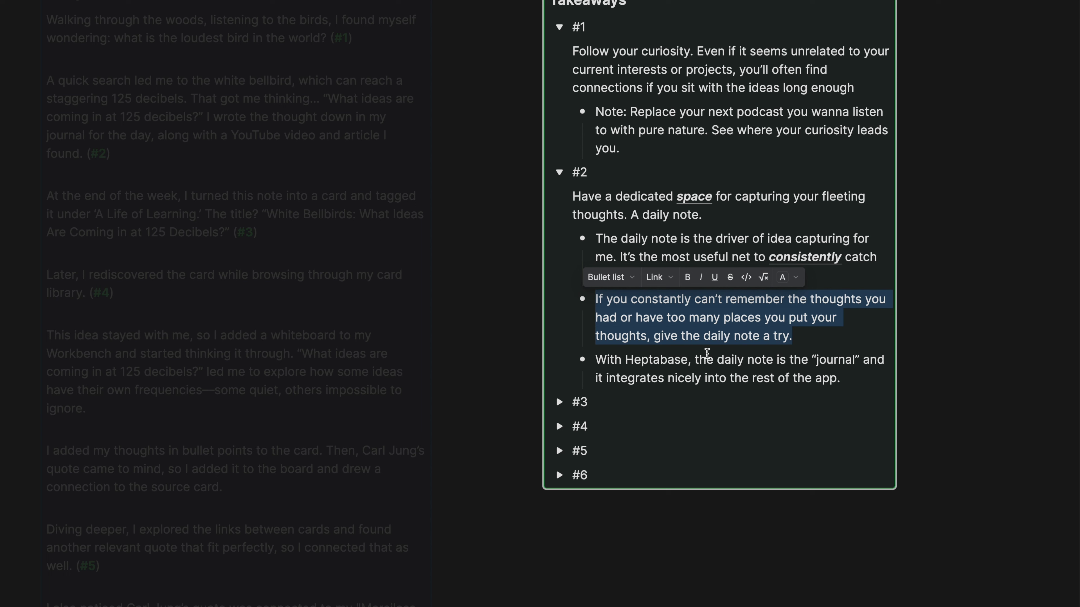
triple_click(706, 369)
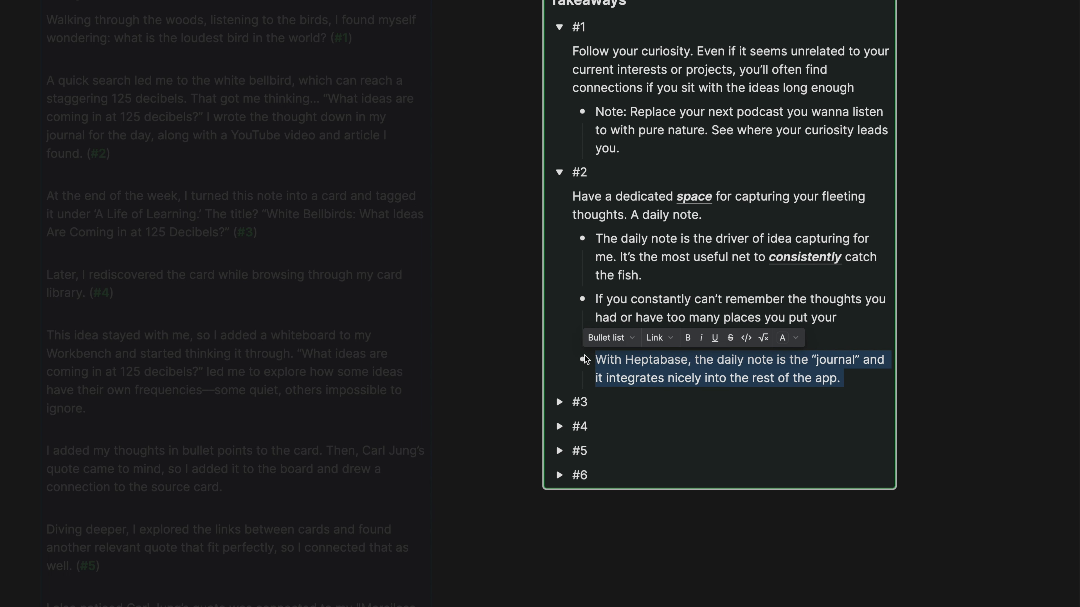
left_click(502, 337)
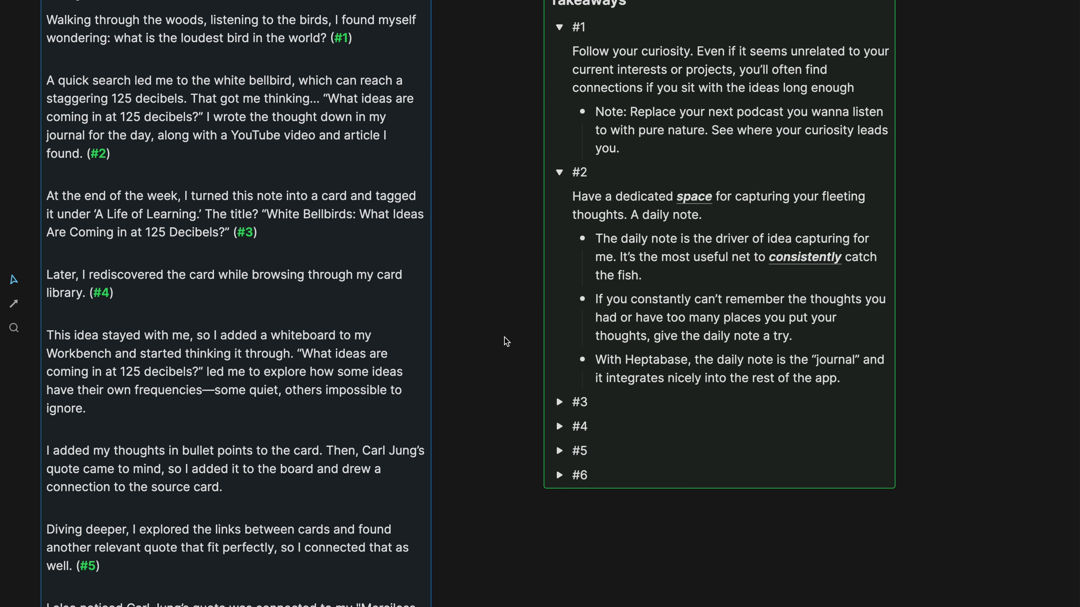
scroll(536, 255, "up", 2)
scroll(536, 255, "left", 3)
scroll(562, 266, "left", 3)
triple_click(566, 270)
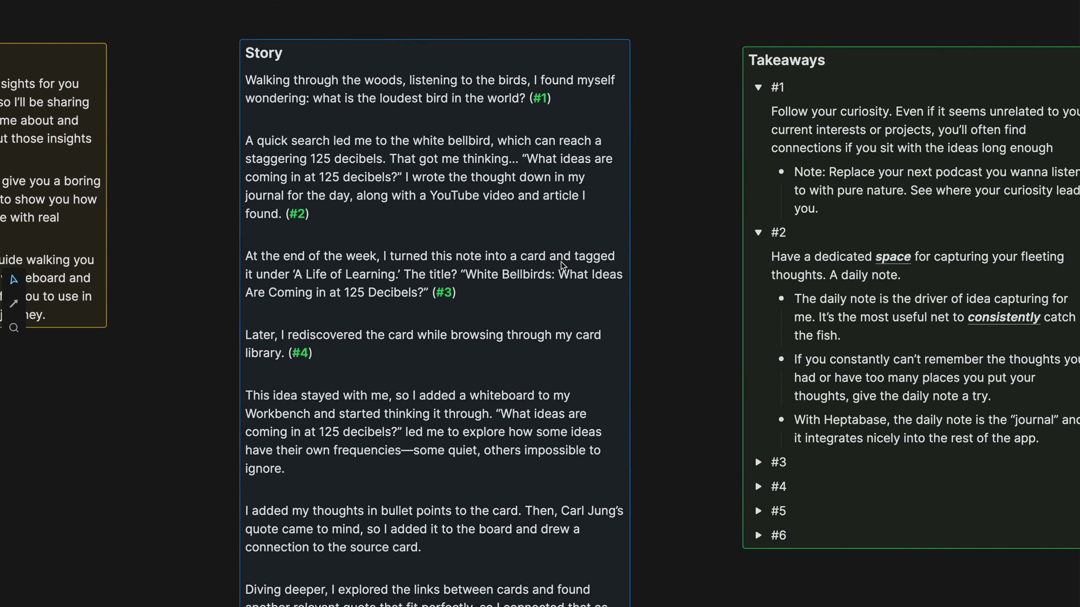
scroll(587, 238, "down", 1)
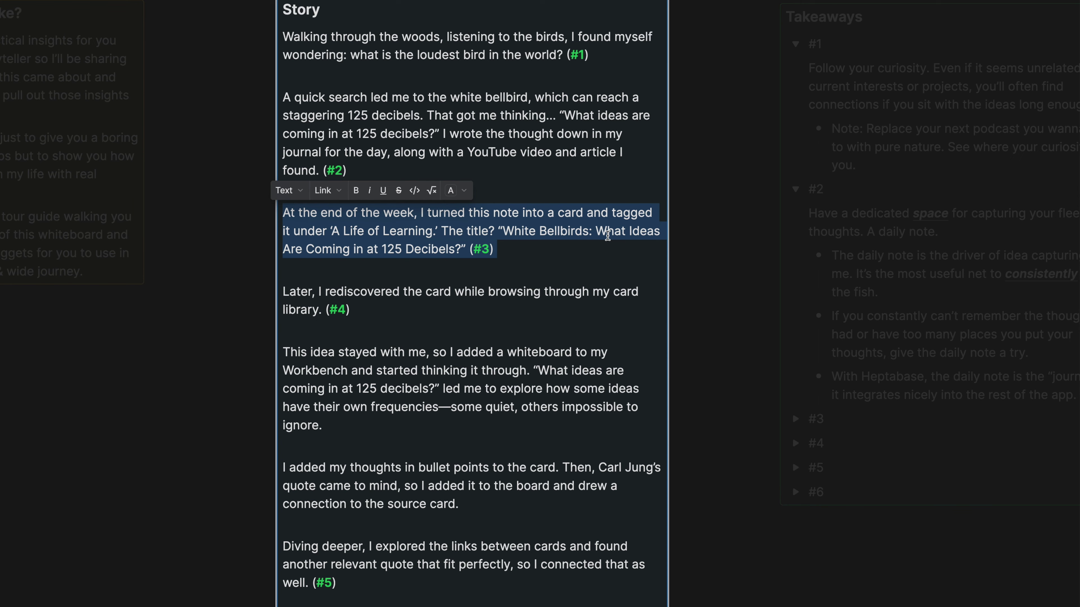
left_click(682, 267)
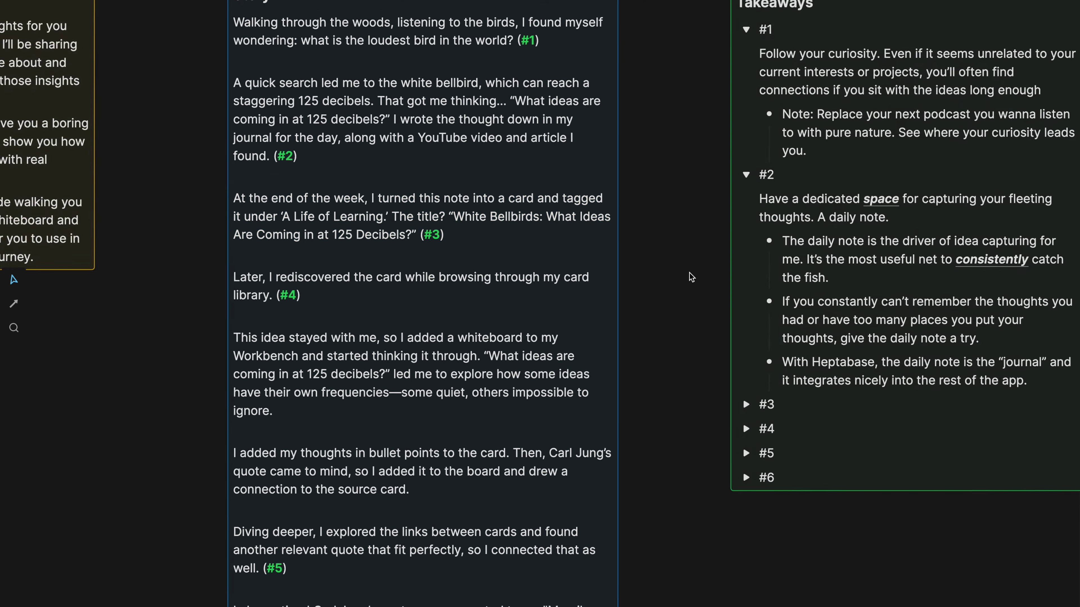
Expand takeaway #3 and highlight its dedicated review time and weekly Sunday evenings lines
left_click(624, 374)
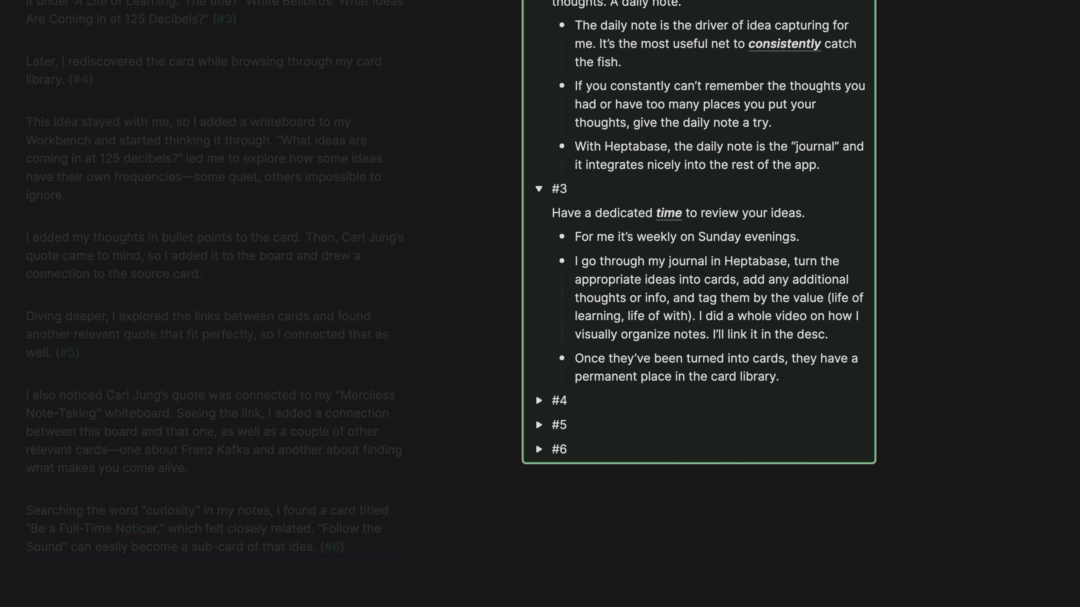
left_click(652, 236)
triple_click(691, 213)
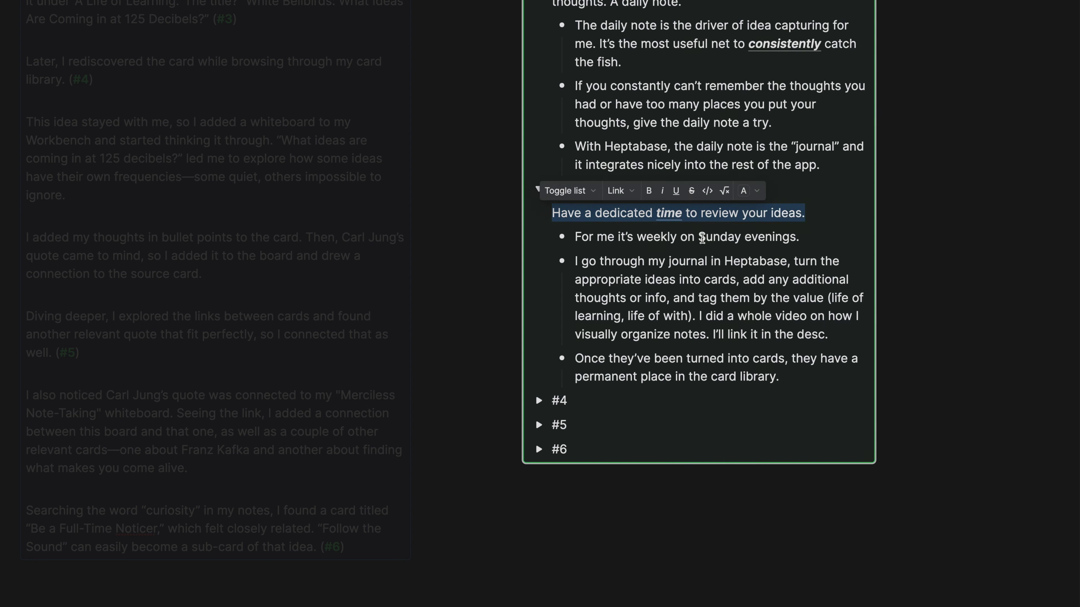
triple_click(643, 238)
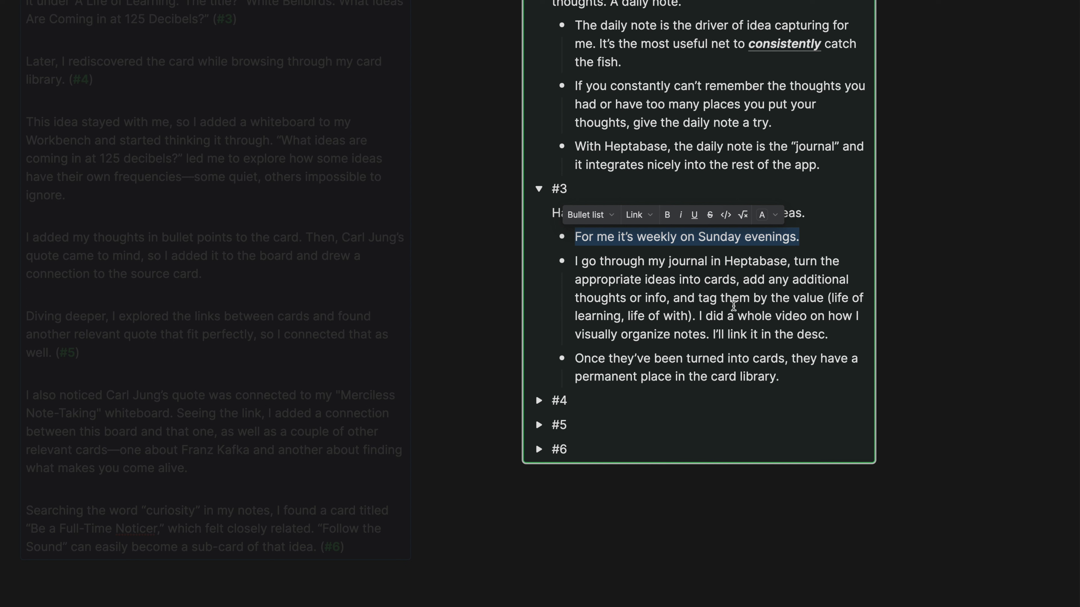
left_click(655, 279)
Highlight the note-organising video sentence and the cards' permanent place bullet, then deselect the card
left_click(608, 297)
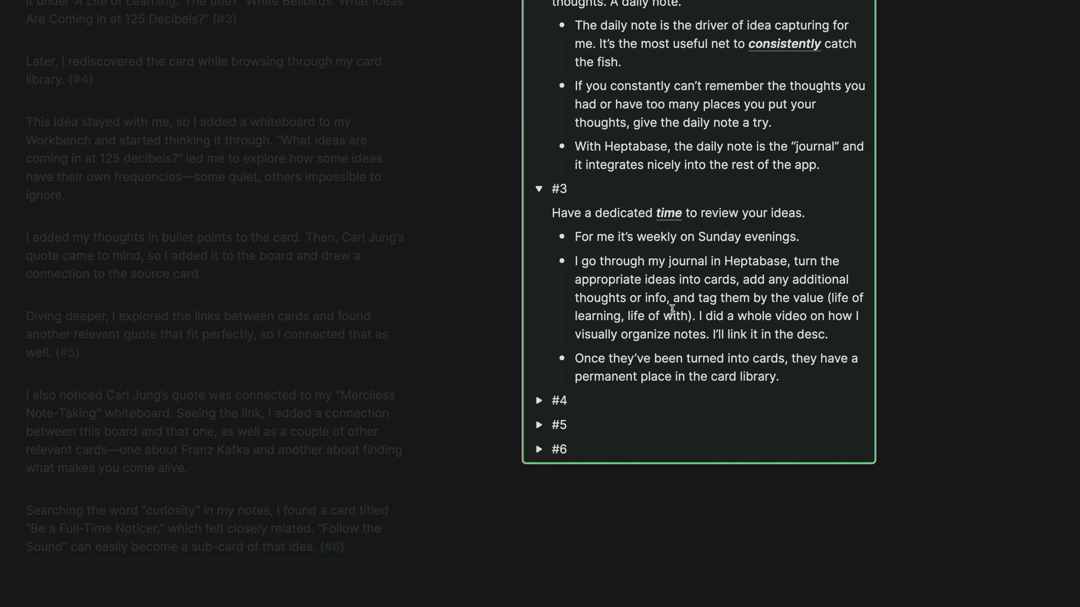
left_click(697, 315)
left_click_drag(698, 314, 712, 334)
left_click(741, 333)
triple_click(649, 388)
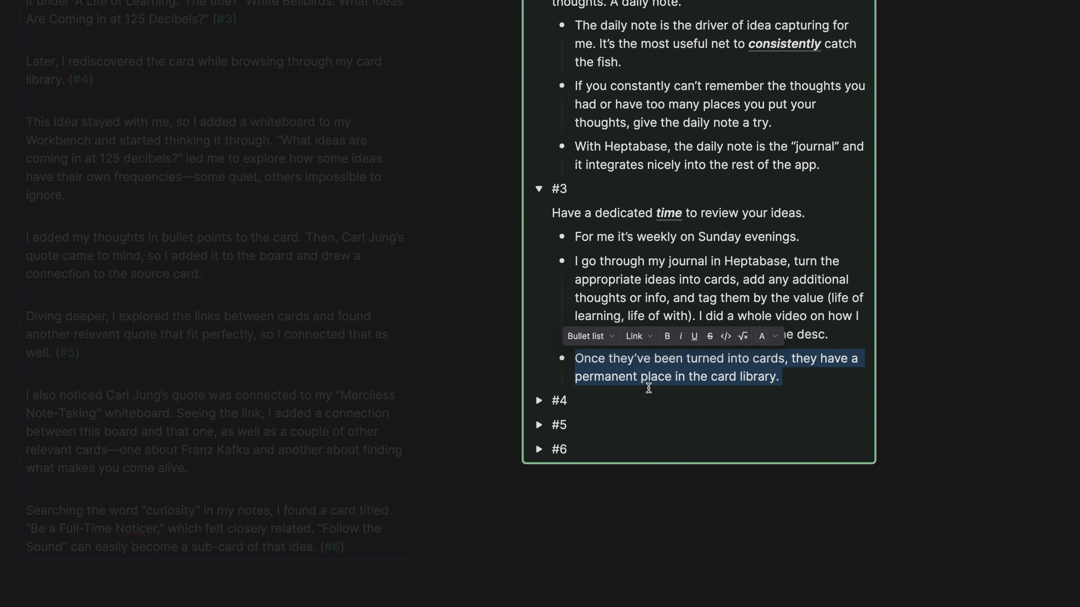
left_click(646, 516)
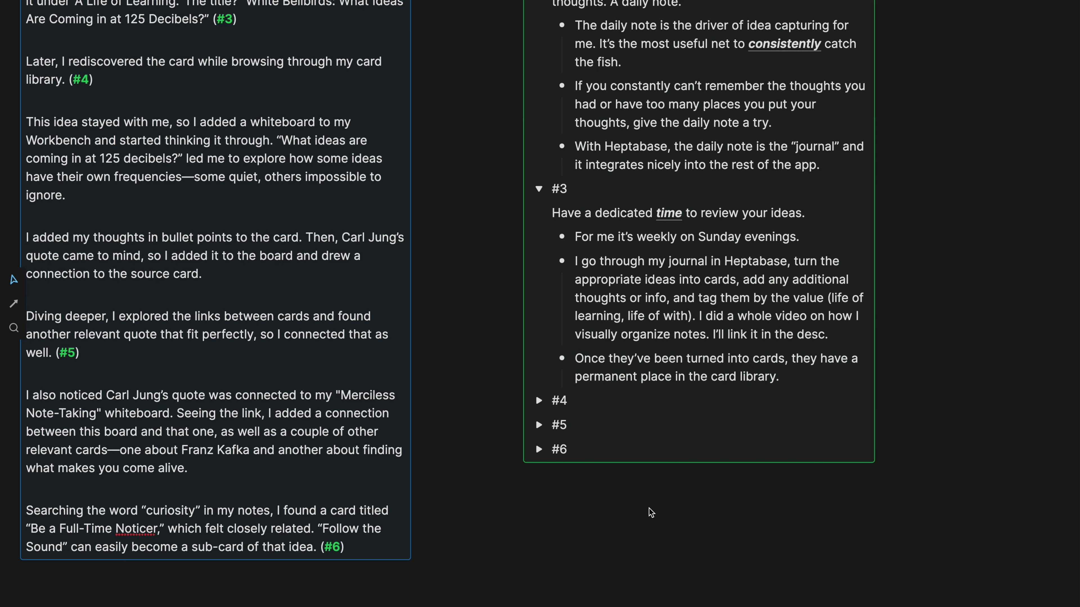
Add a 'Bullet points random ideas' bullet to the Aug 15, 2024 journal and turn it into a card
mouse_move(23, 8)
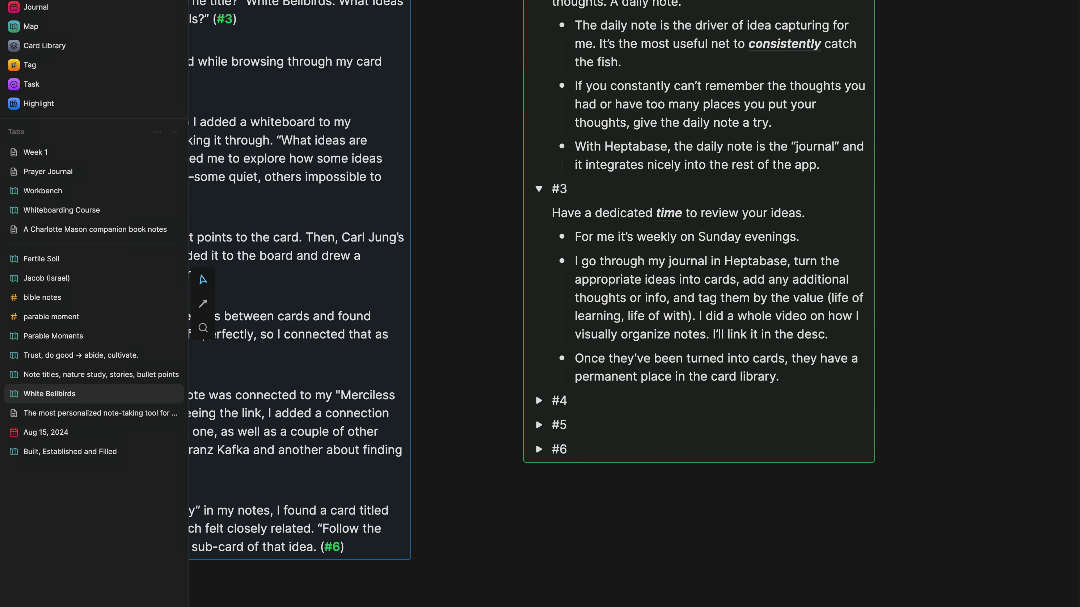
left_click(36, 6)
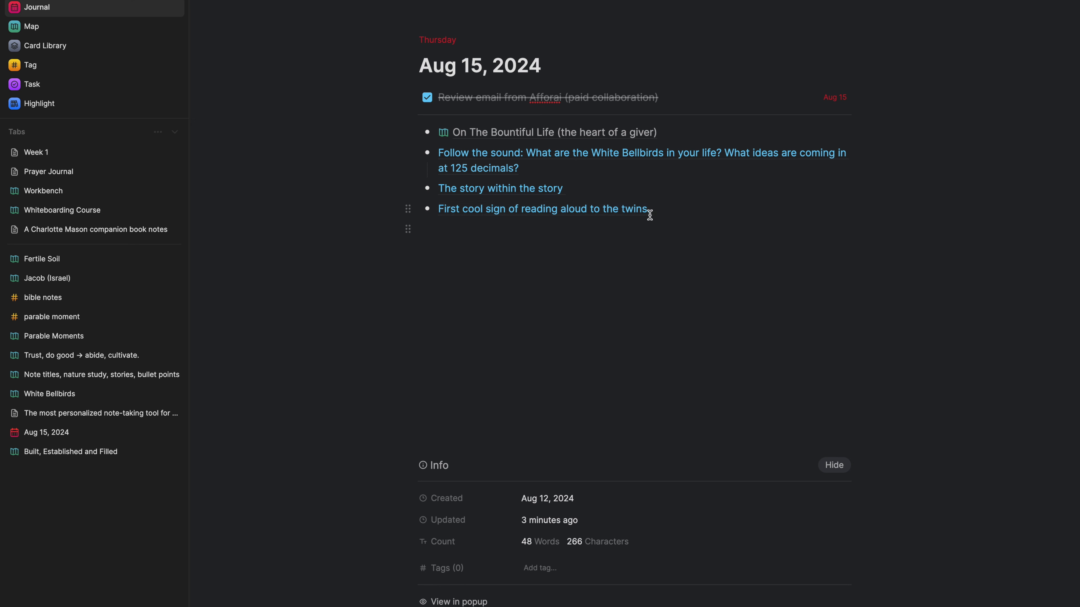
left_click(669, 207)
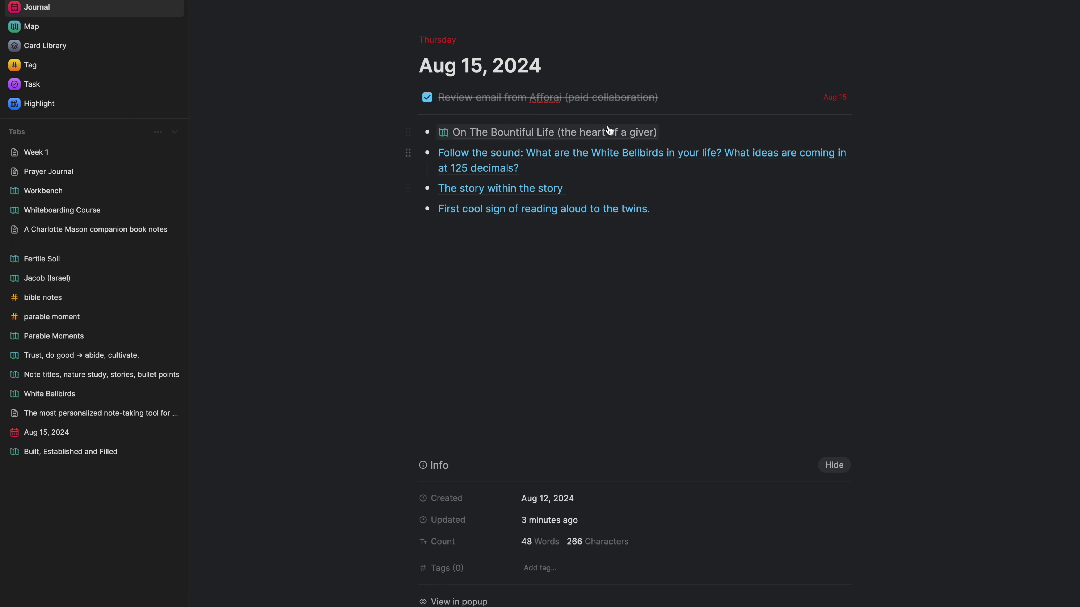
key("Return")
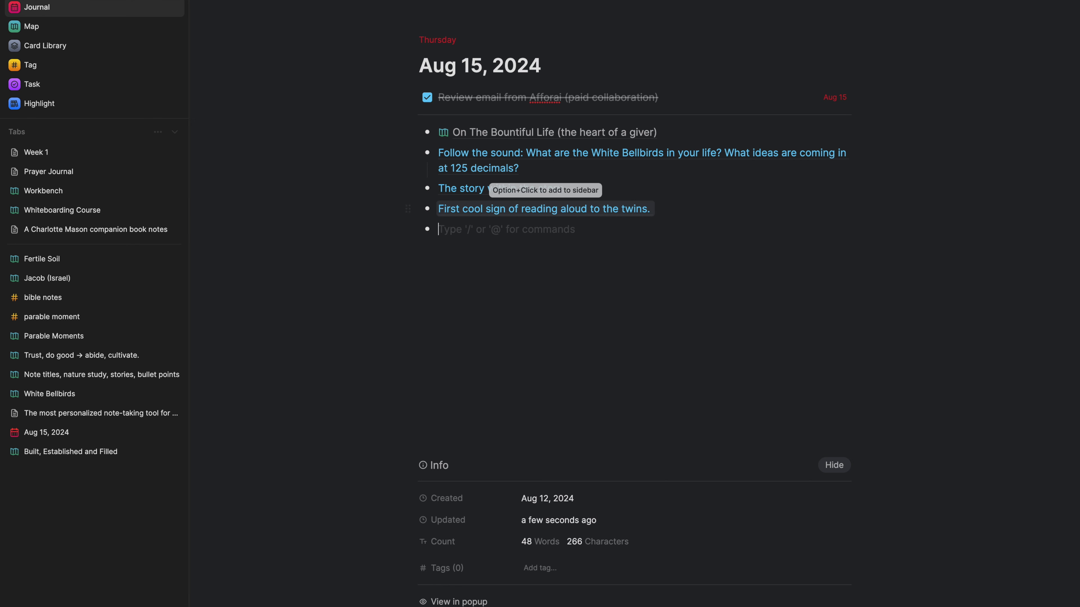
type("Bullet points ")
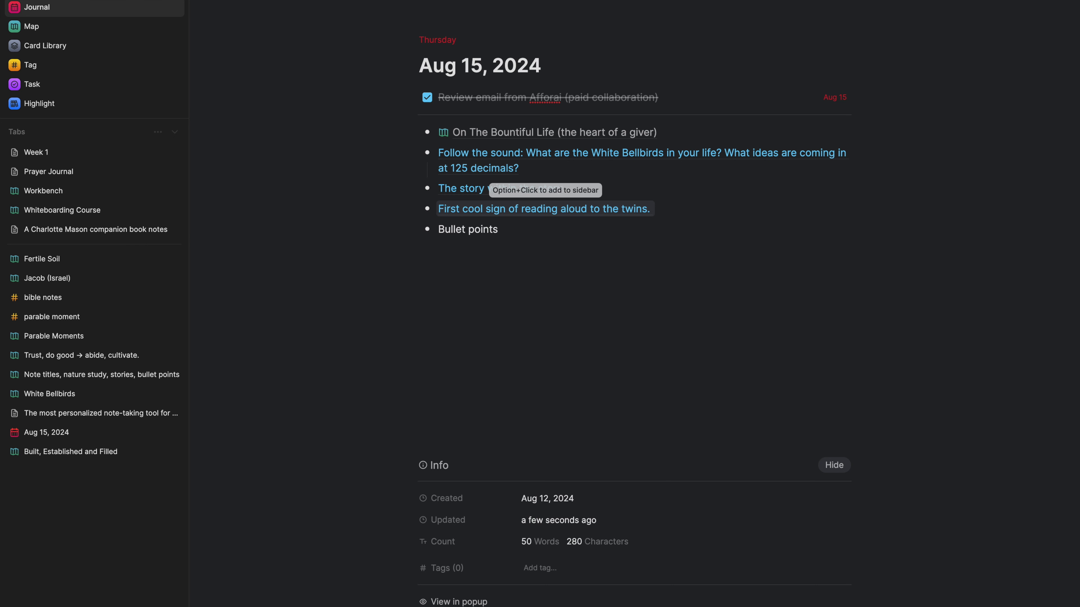
type("random ideas")
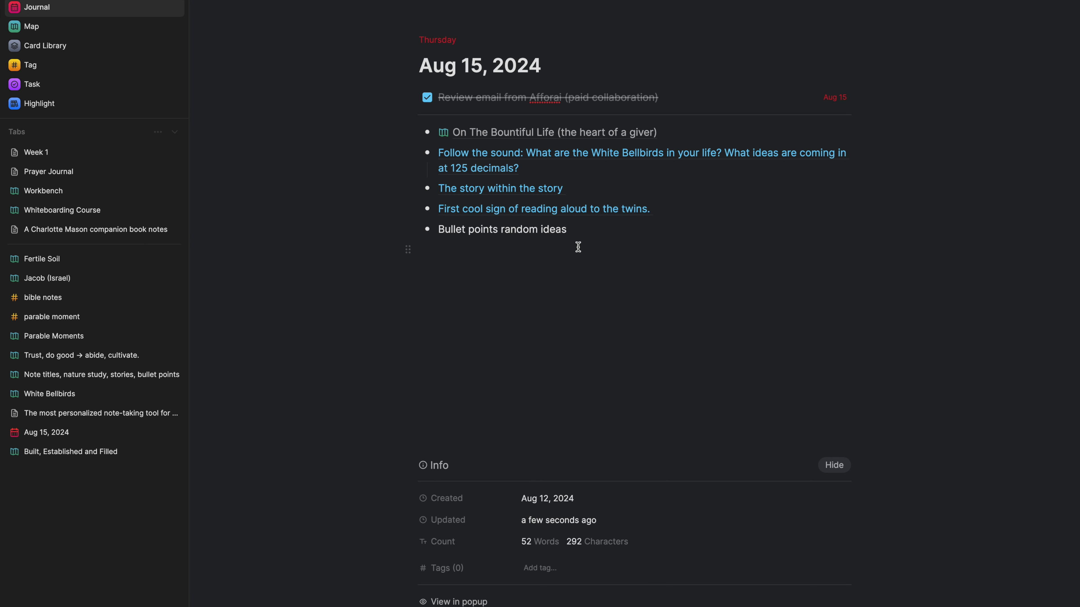
left_click(408, 229)
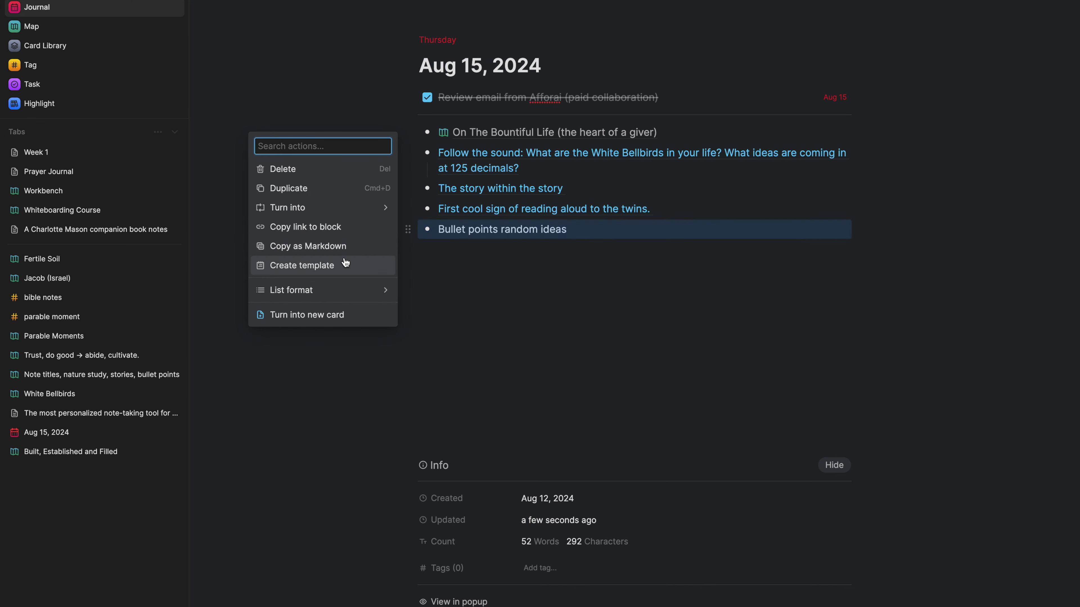
left_click(330, 317)
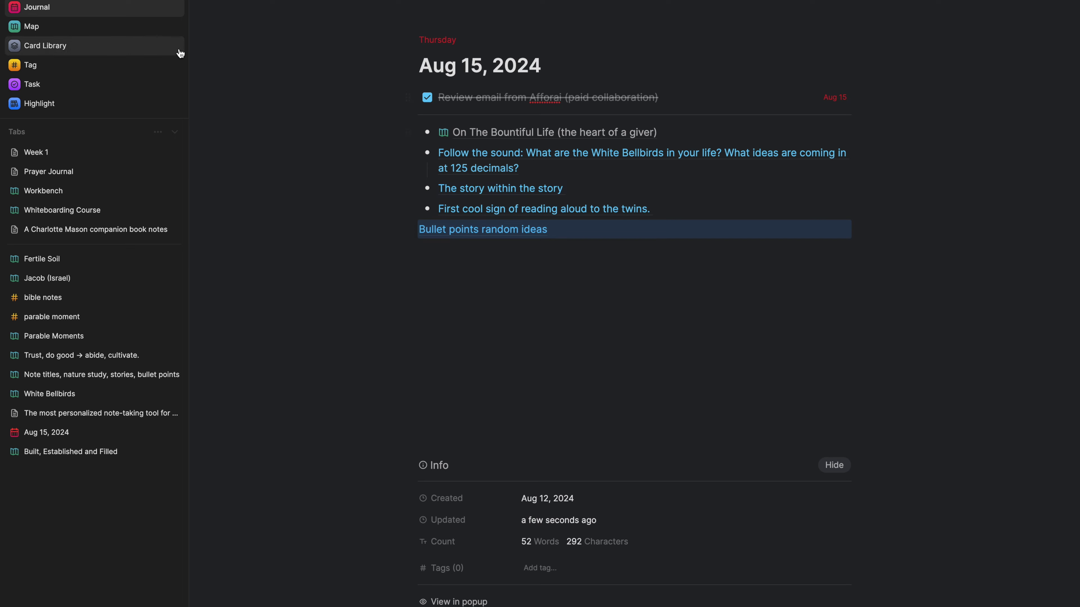
In the Card Library, open and close the Bullet points random ideas card popup twice to check it
left_click(119, 45)
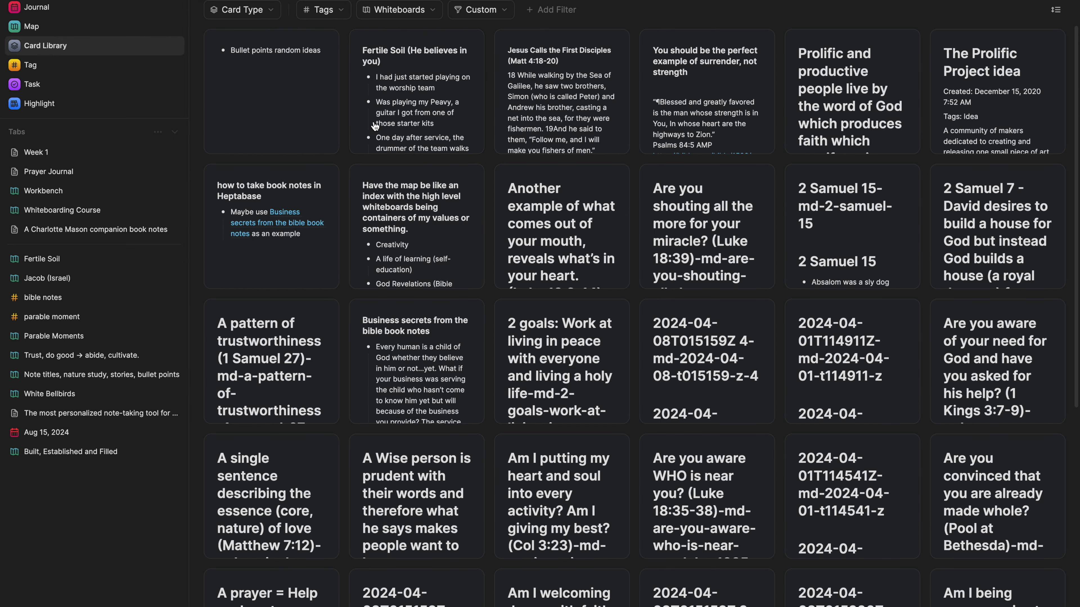
left_click(263, 97)
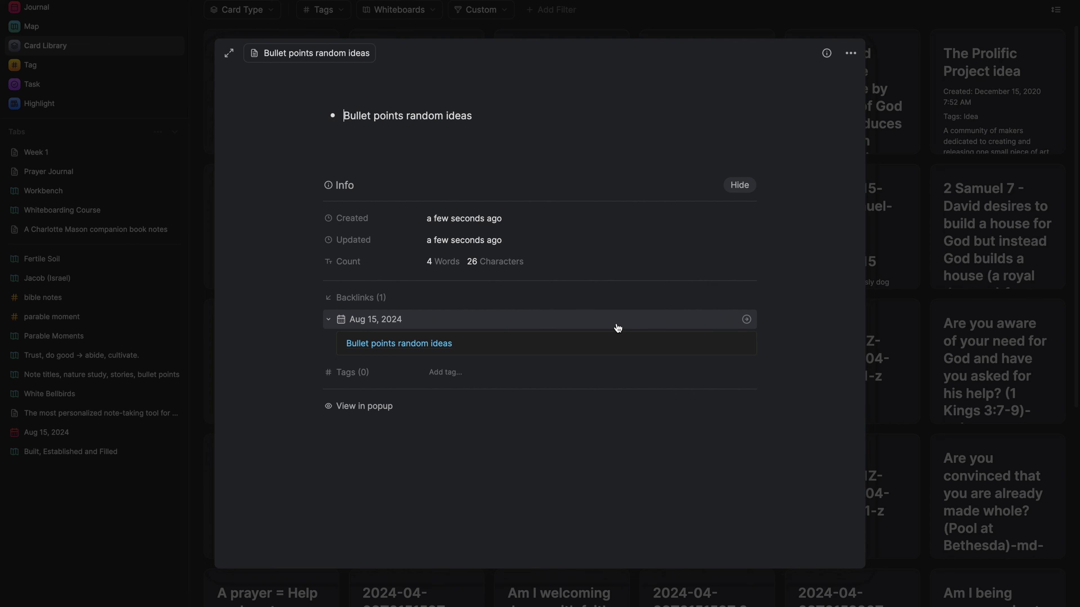
left_click(906, 158)
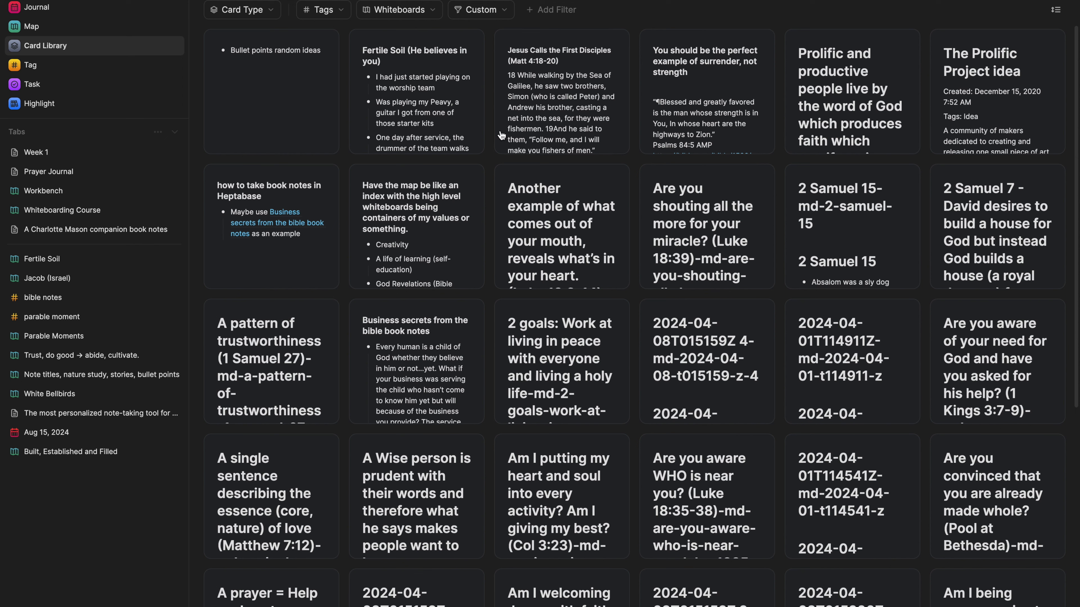
left_click(301, 96)
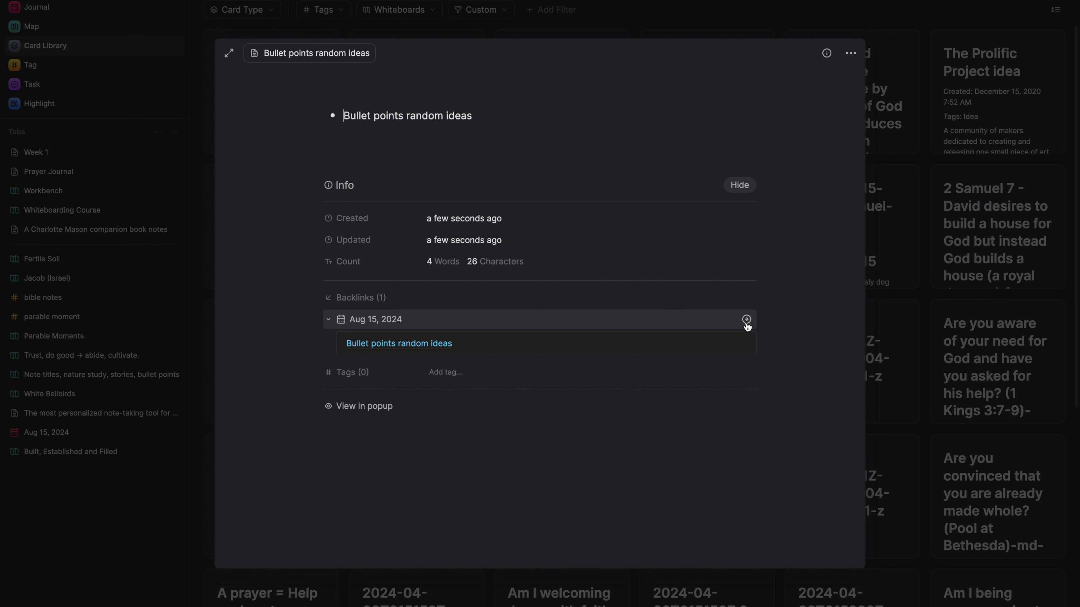
left_click(890, 295)
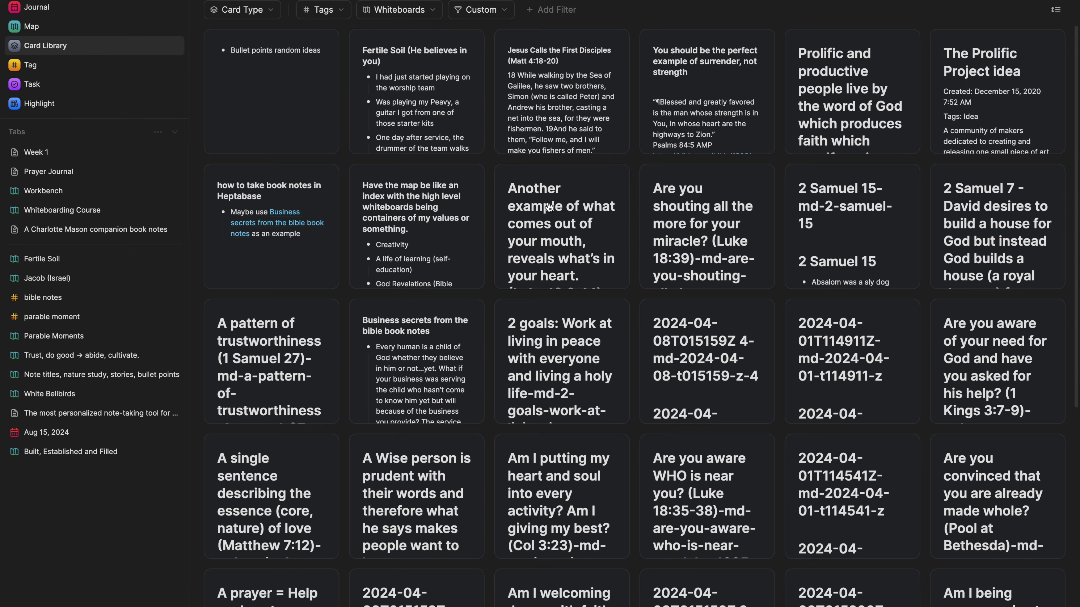
scroll(548, 207, "down", 3)
scroll(548, 207, "up", 3)
Highlight the Story paragraph about rediscovering the card, clear it, and bring up the card library
triple_click(442, 268)
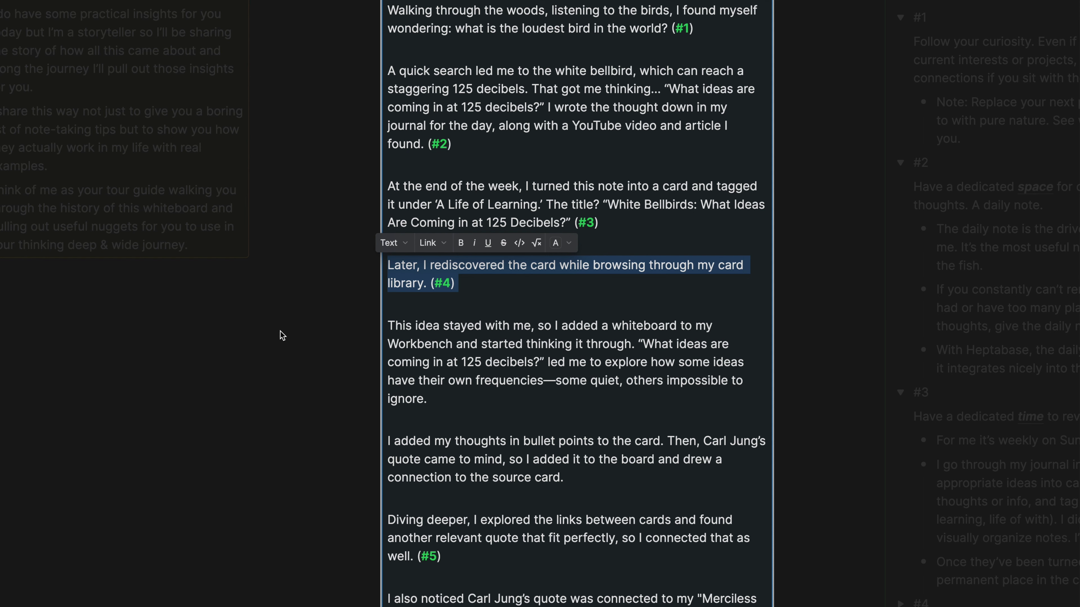
key("Escape")
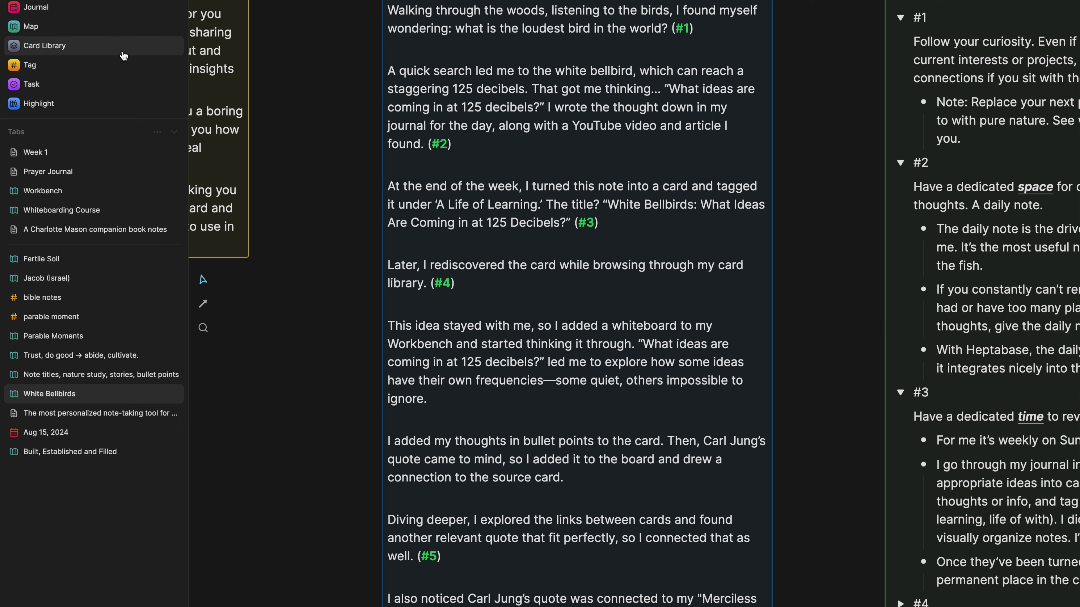
left_click(122, 47)
Scroll to the lower Takeaways items and expand takeaway #4 about browsing notes regularly
scroll(323, 85, "down", 5)
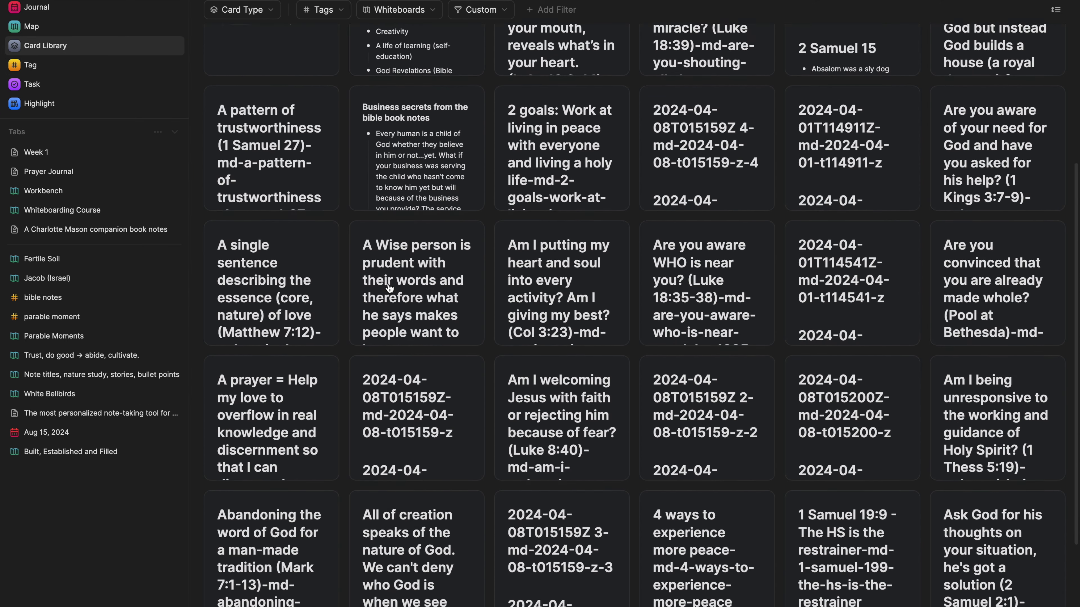
scroll(305, 54, "up", 5)
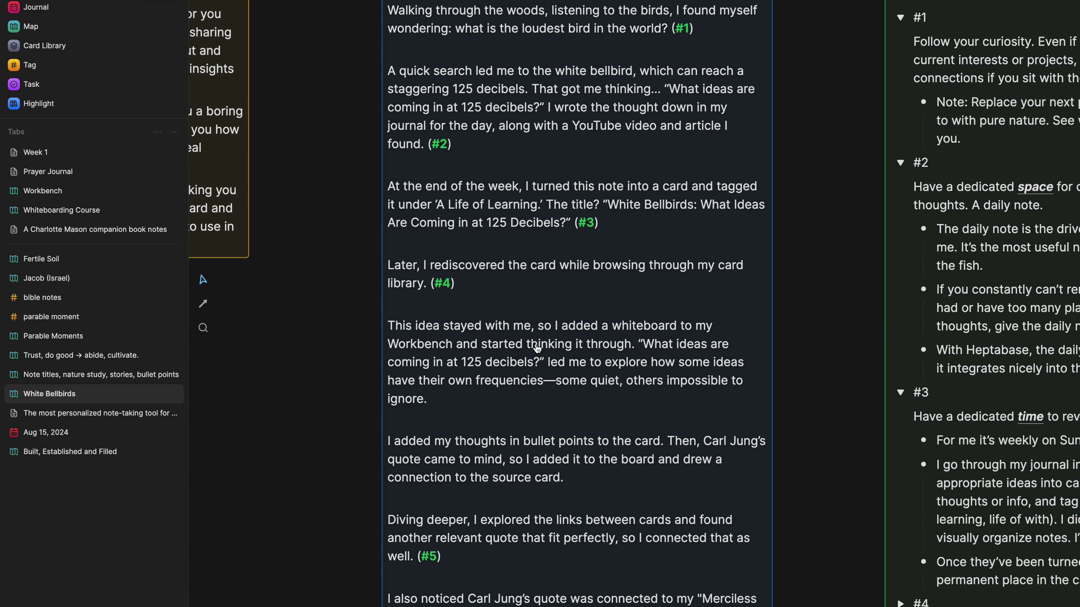
scroll(555, 328, "right", 5)
scroll(605, 348, "down", 6)
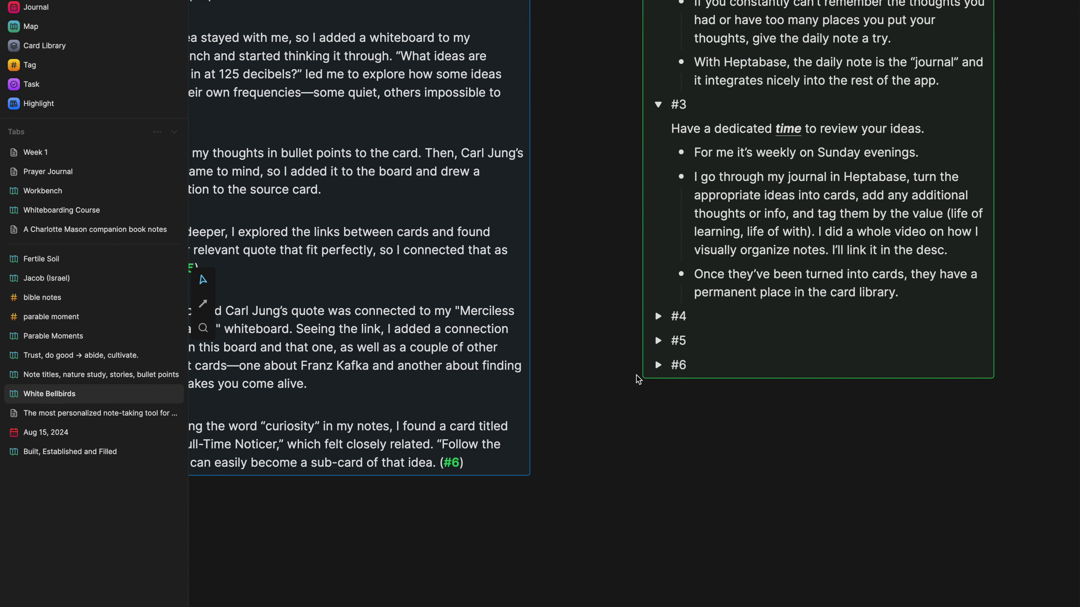
left_click(657, 316)
scroll(665, 333, "down", 3)
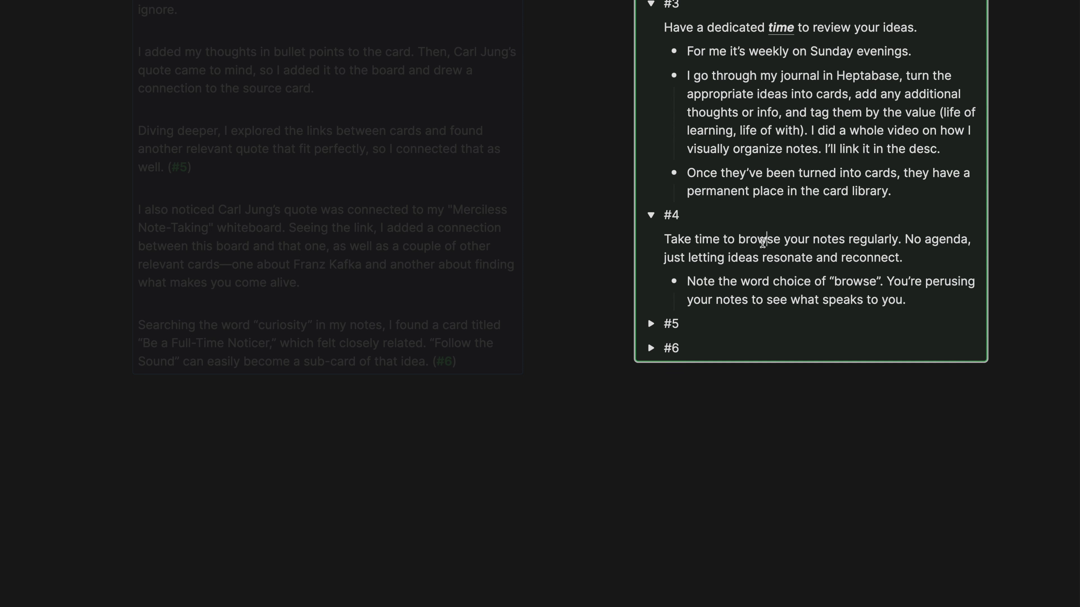
Highlight the word 'browse' and the note under takeaway #4, then deselect
double_click(764, 249)
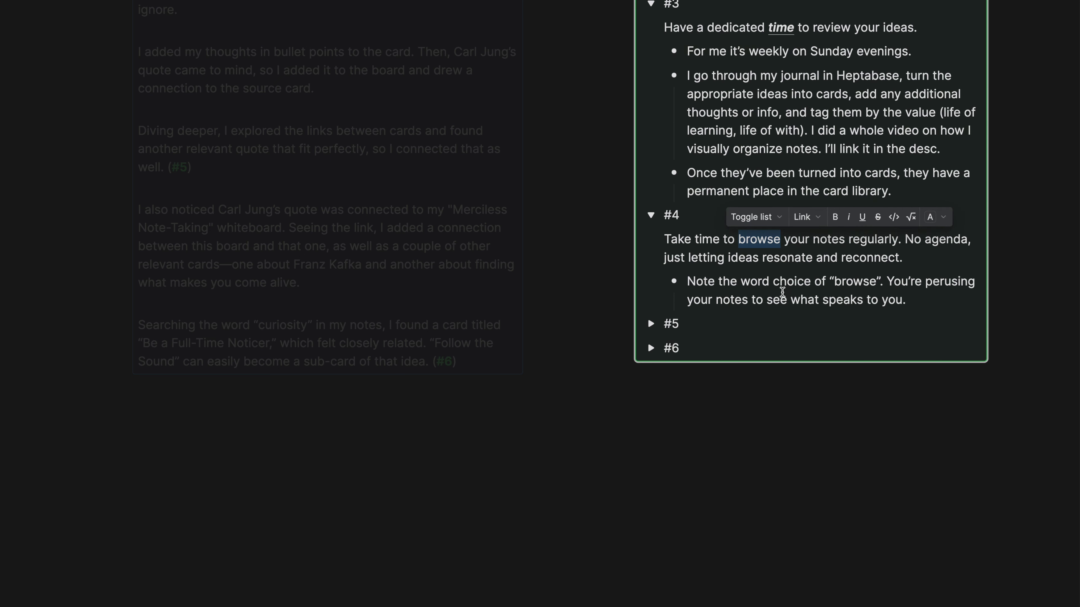
left_click(758, 301)
triple_click(757, 300)
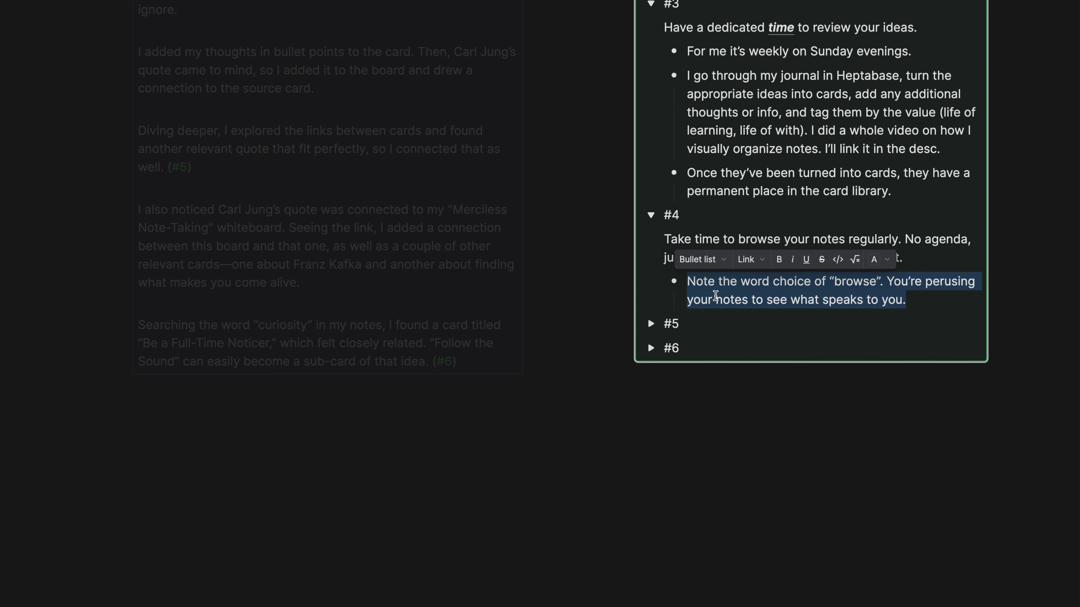
left_click(682, 405)
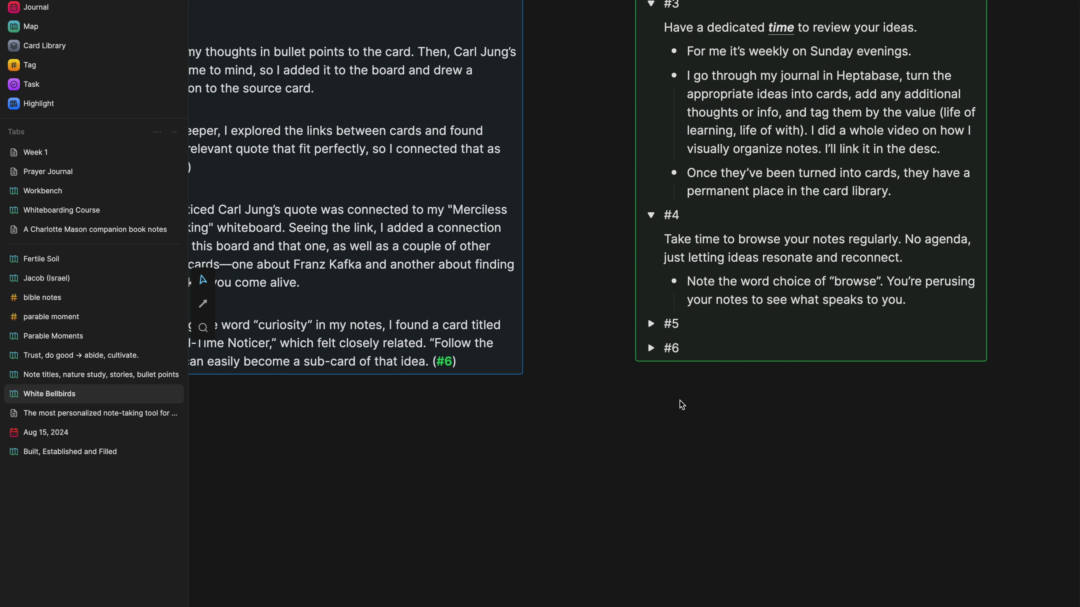
Zoom out to show the whole White Bellbirds whiteboard with its linked cards
scroll(682, 404, "down", 5)
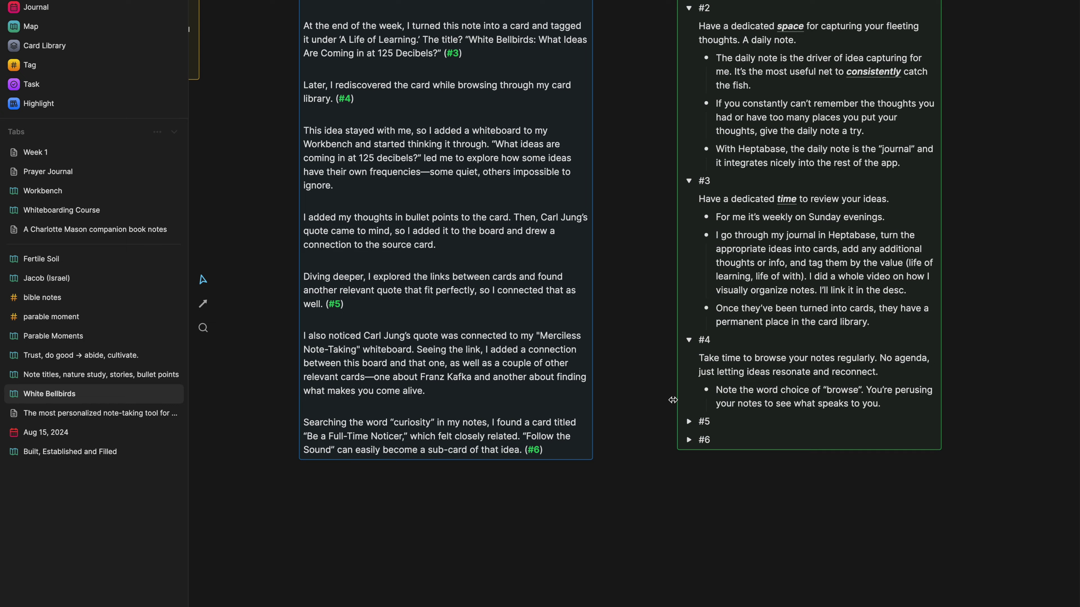
scroll(673, 400, "up", 5)
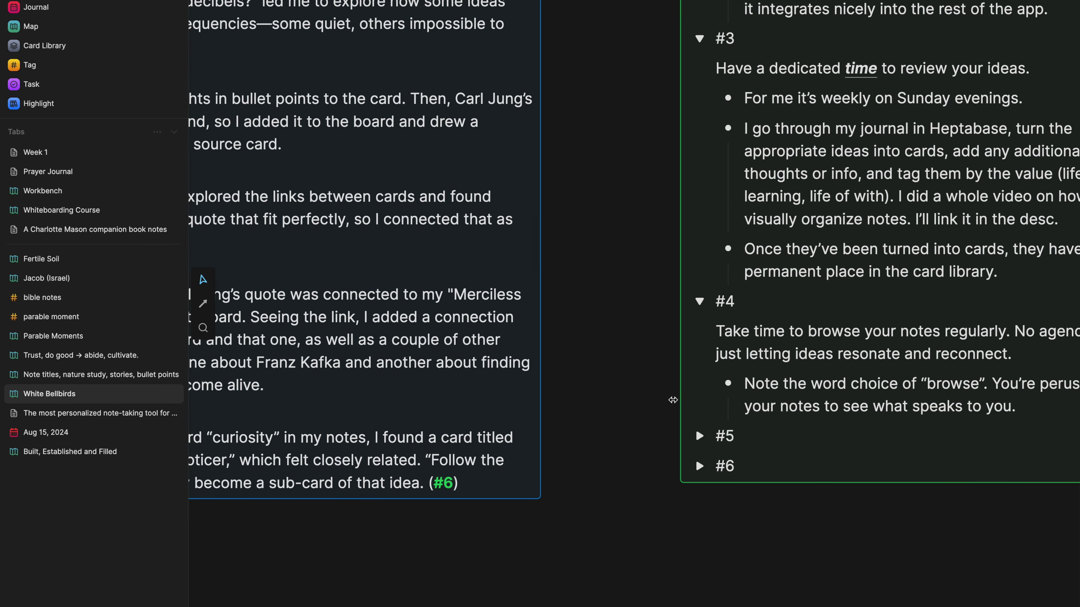
scroll(673, 400, "down", 2)
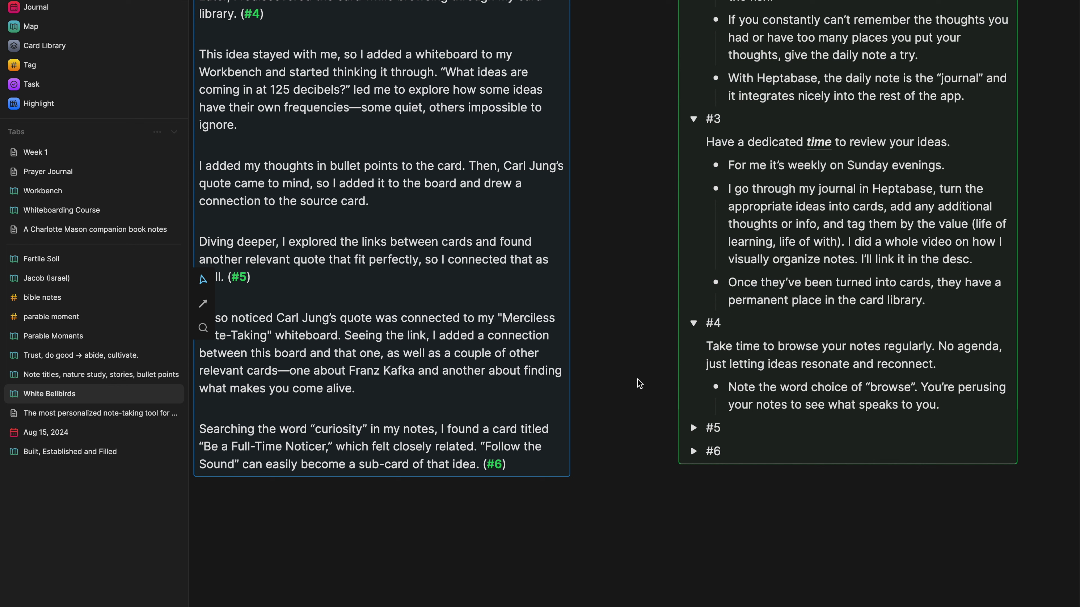
scroll(637, 379, "down", 5)
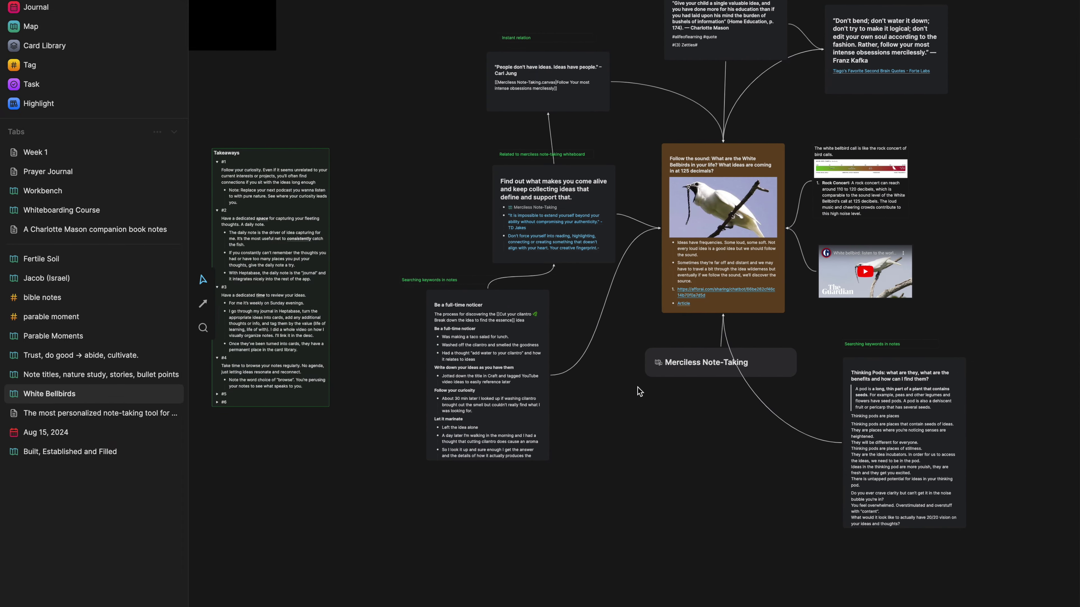
Marquee-select the central linked cards, deselect them, then pan over and focus the Story card
scroll(639, 391, "down", 3)
left_click_drag(409, 82, 872, 536)
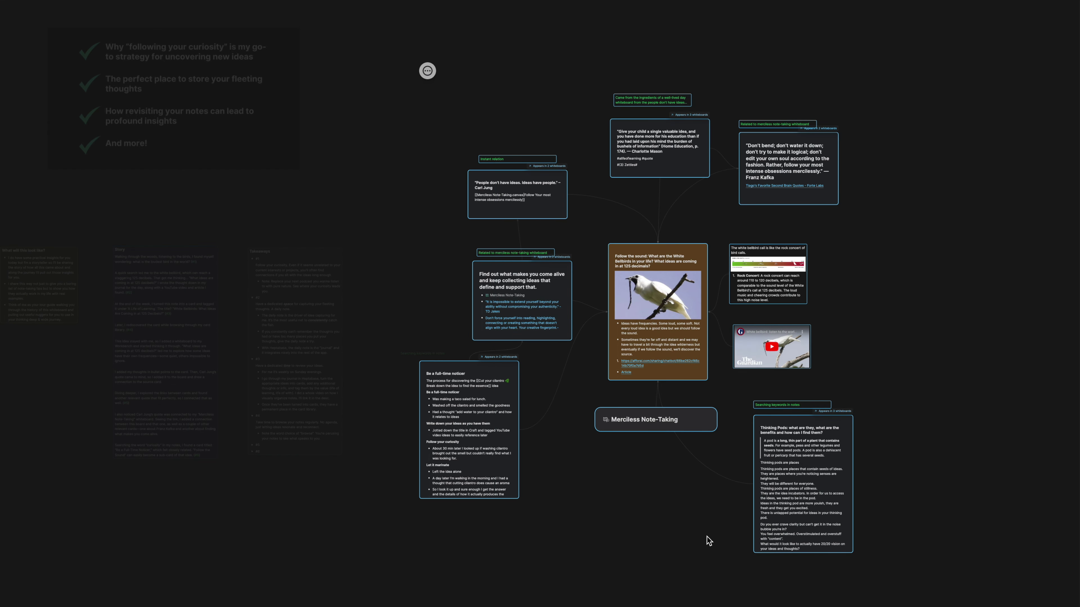
left_click(666, 552)
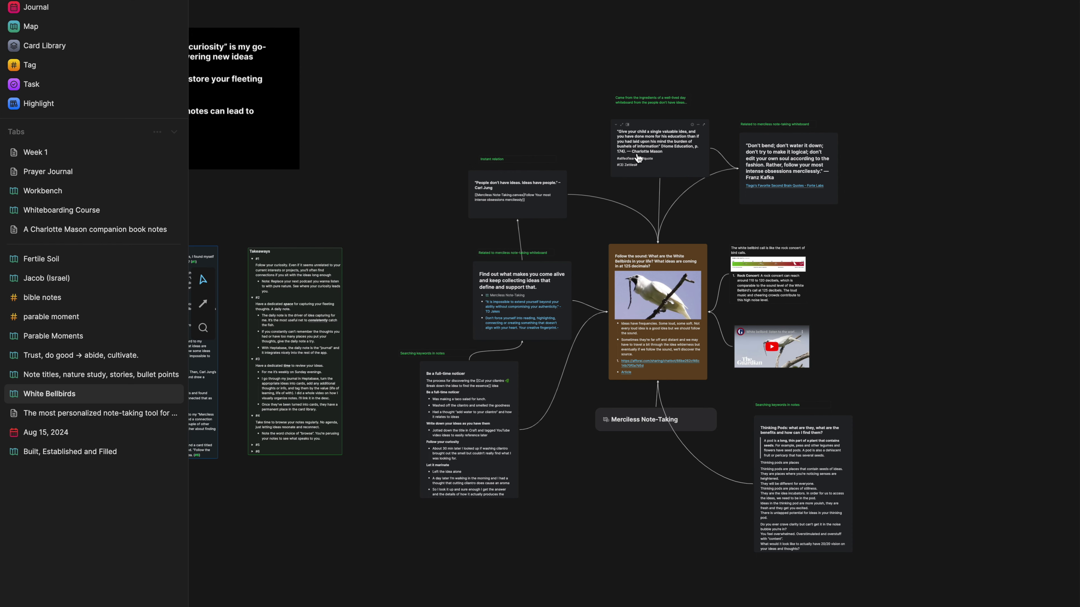
scroll(517, 379, "left", 10)
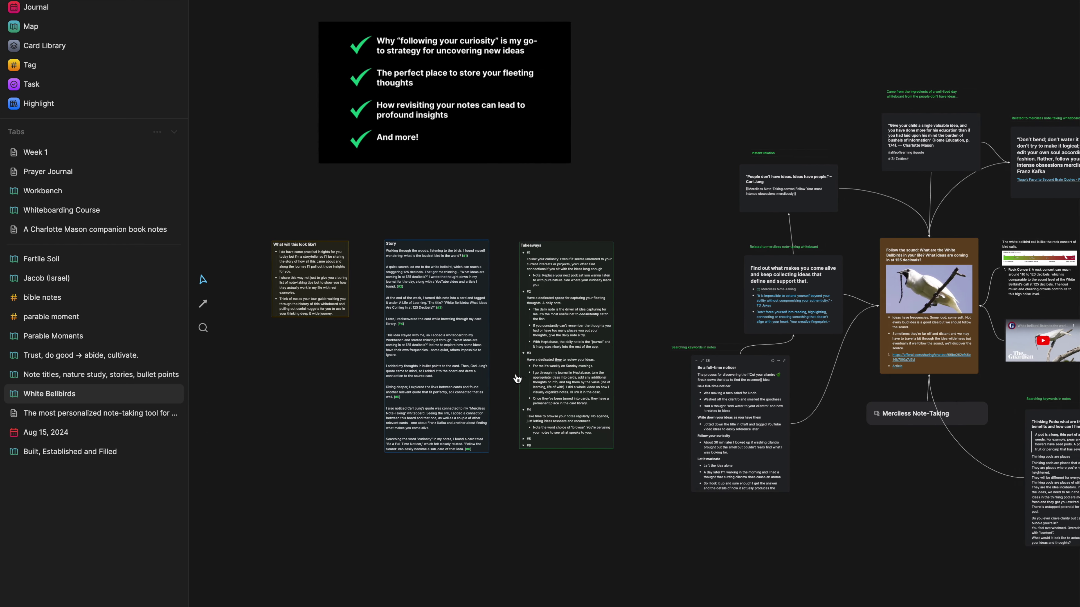
scroll(447, 351, "up", 5)
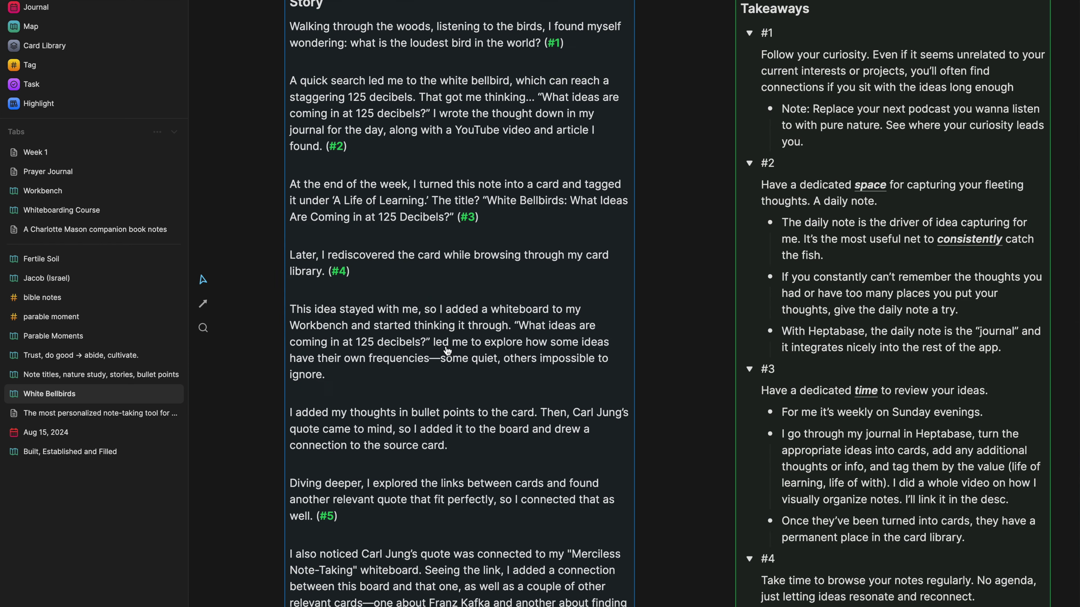
left_click(449, 330)
scroll(444, 319, "down", 3)
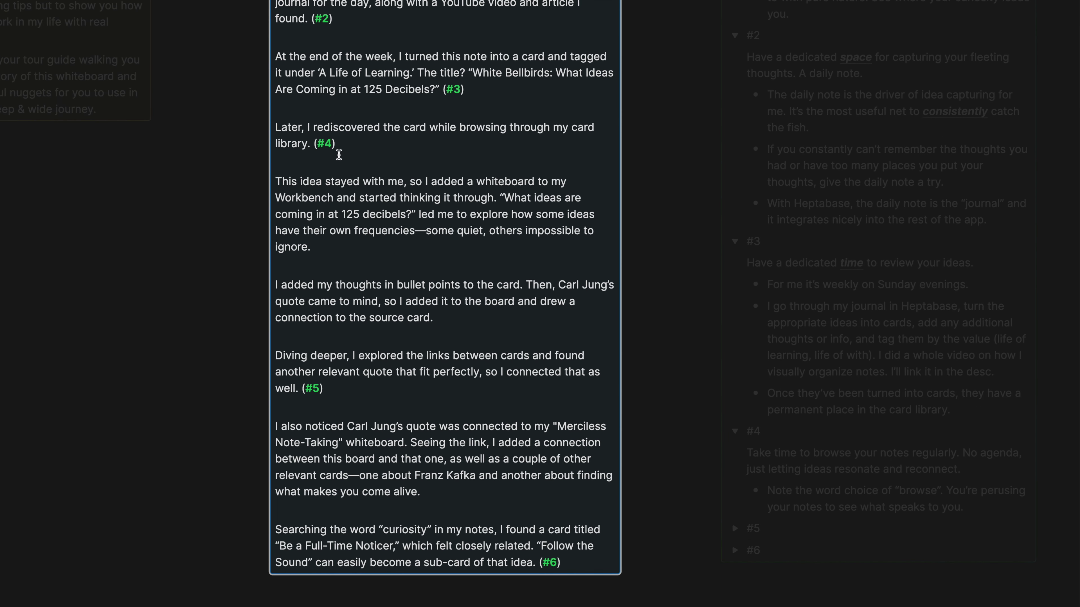
triple_click(338, 127)
triple_click(327, 197)
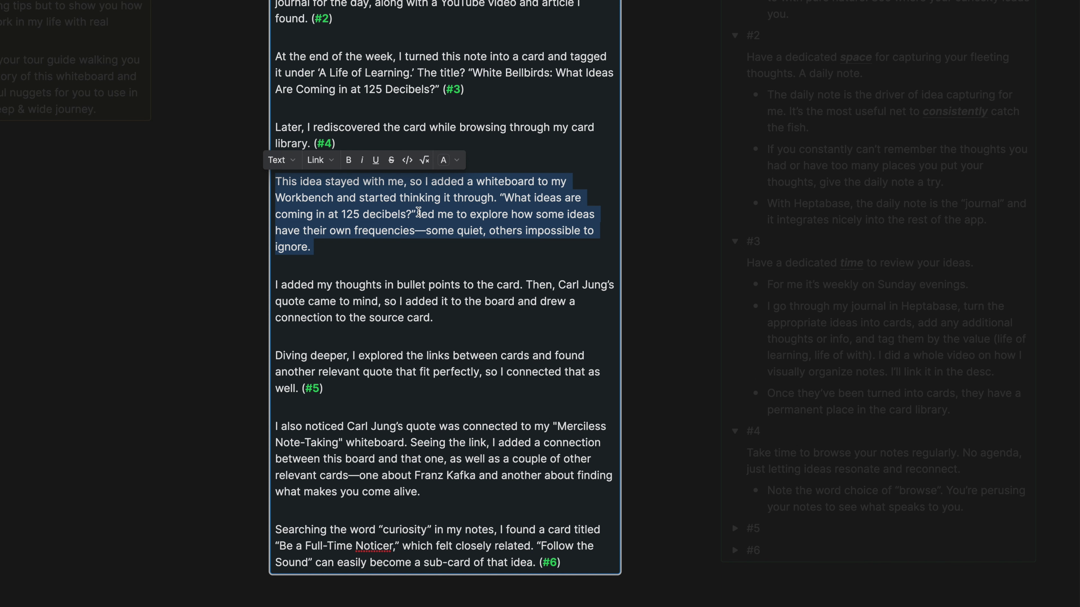
left_click(224, 236)
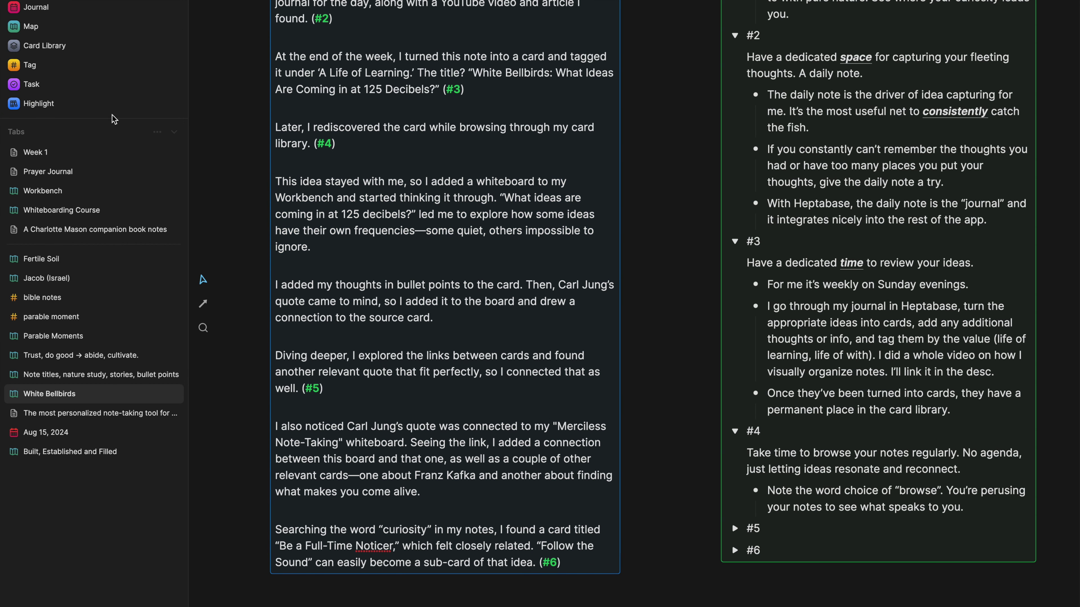
left_click(86, 192)
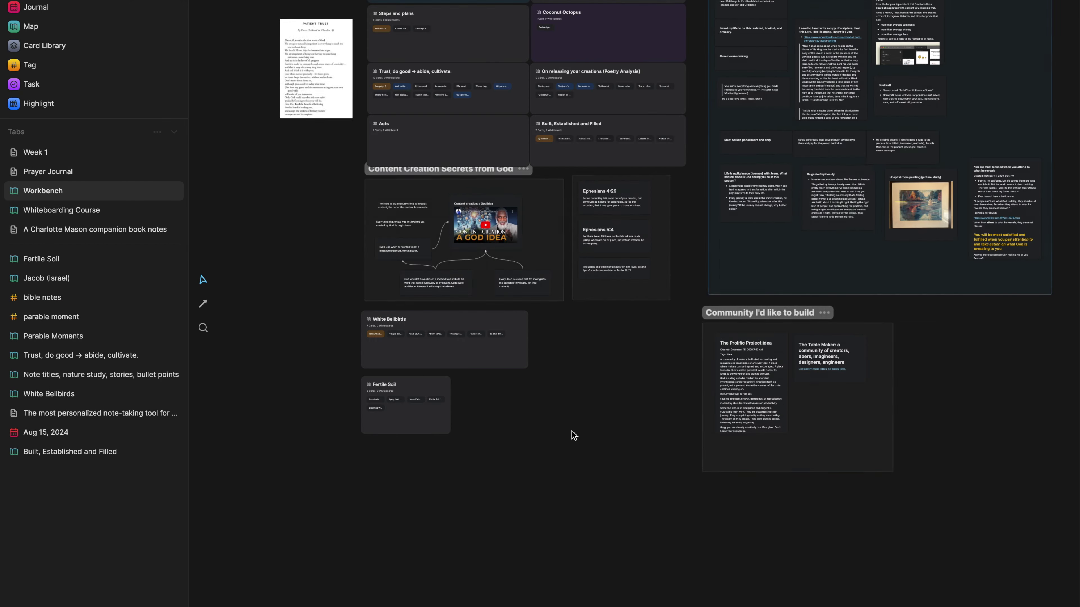
scroll(574, 435, "up", 5)
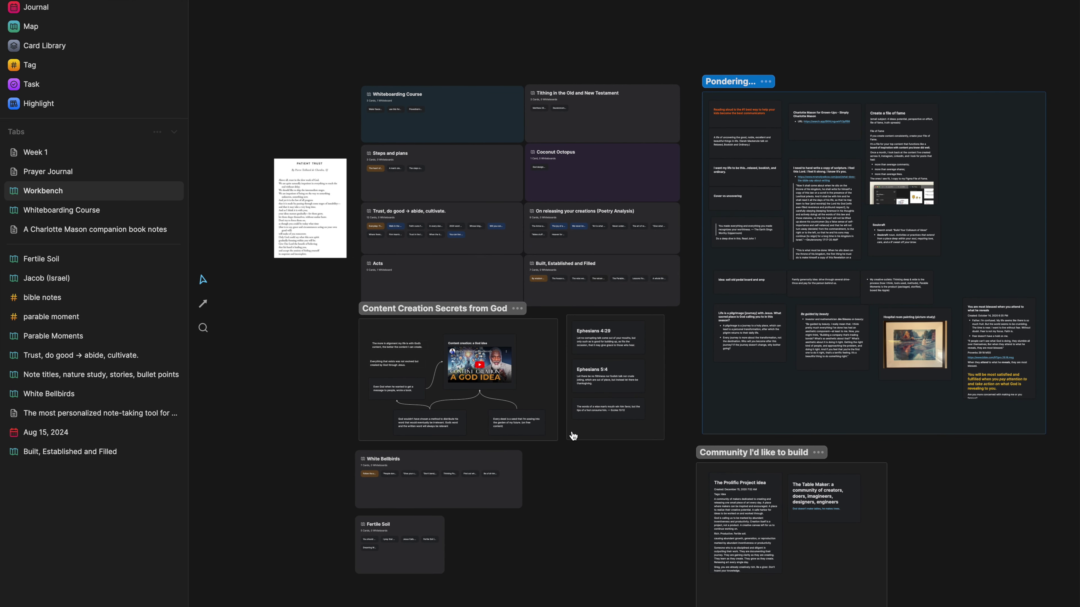
scroll(573, 435, "down", 1)
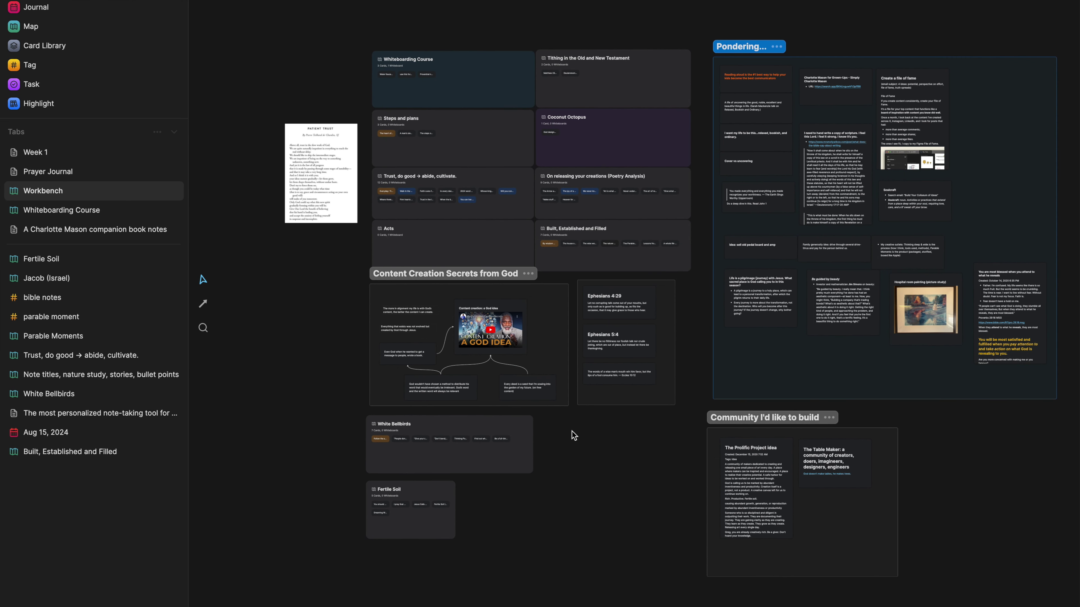
scroll(573, 435, "up", 1)
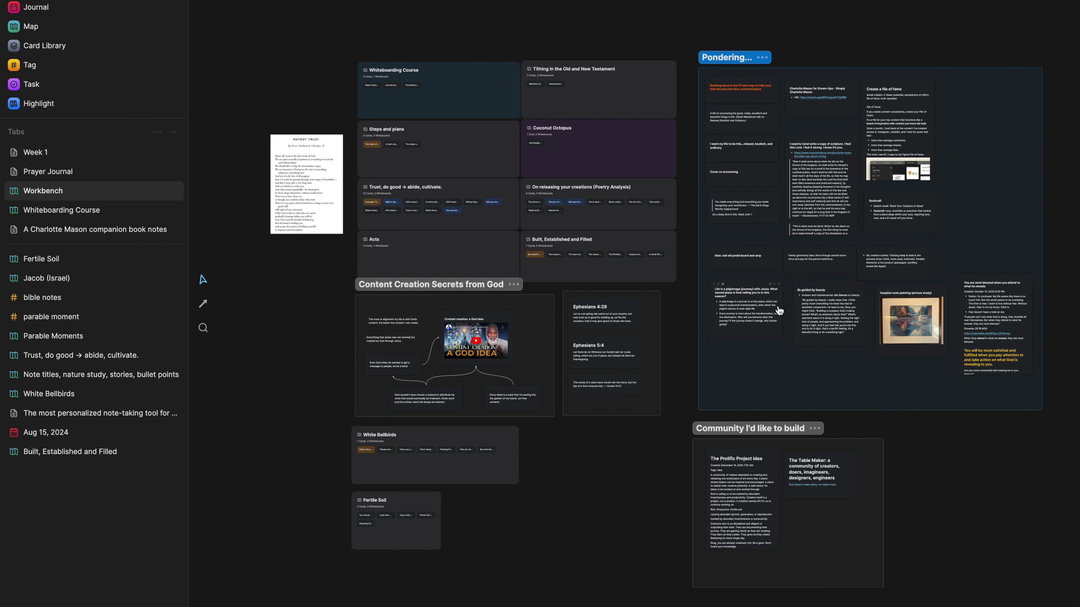
scroll(801, 425, "down", 2)
scroll(801, 425, "down", 3)
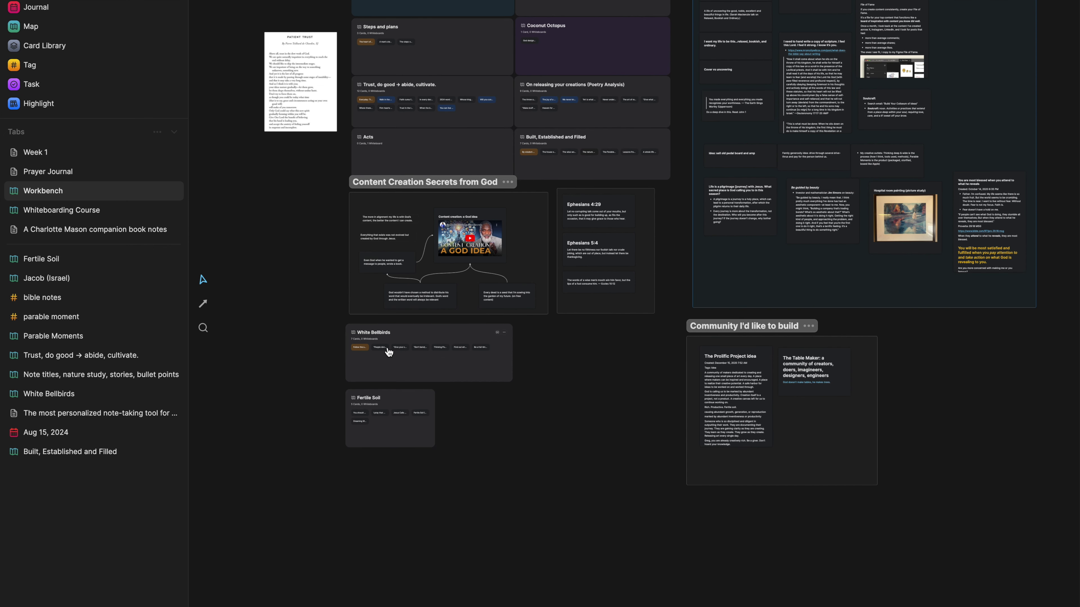
scroll(391, 266, "up", 3)
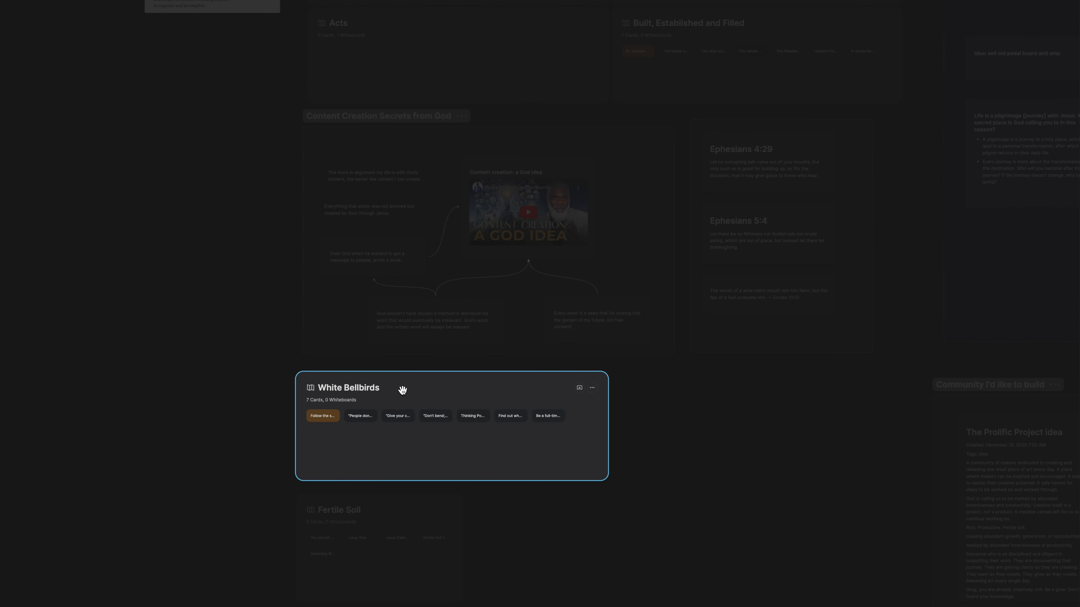
double_click(386, 396)
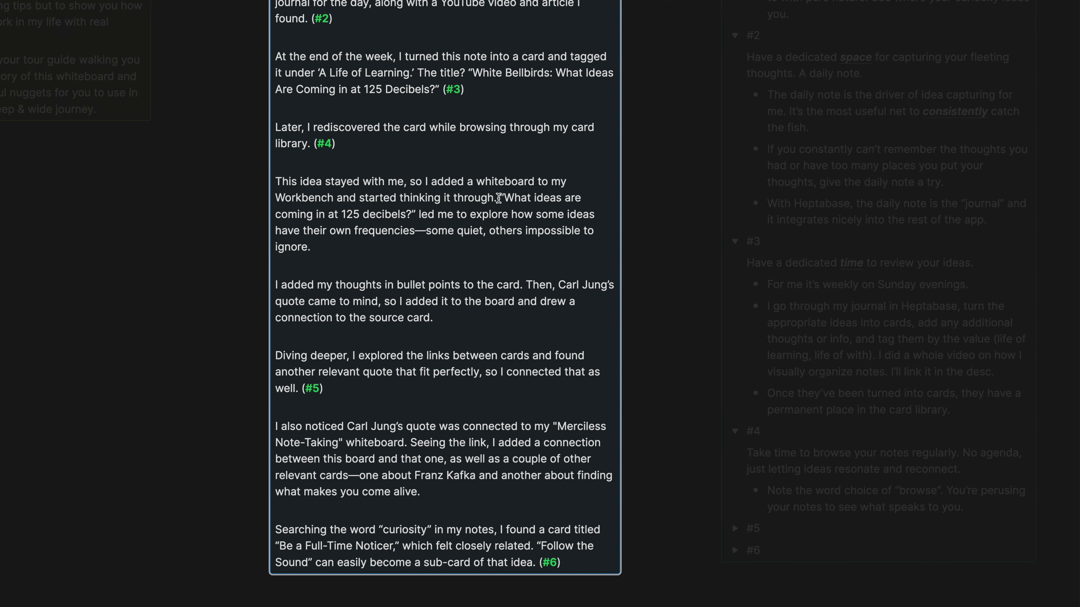
left_click_drag(499, 198, 526, 218)
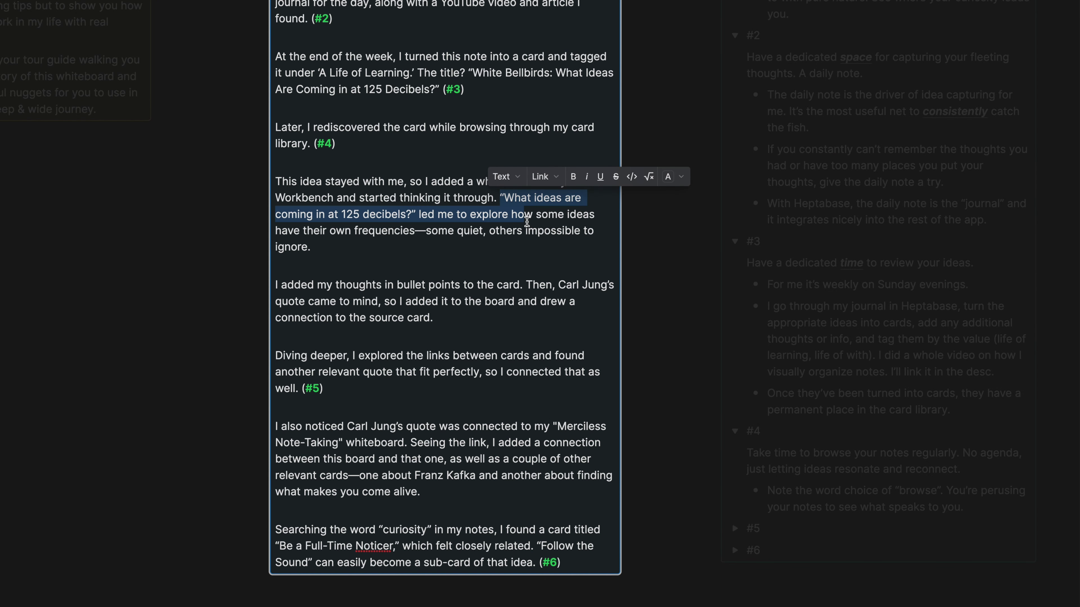
left_click_drag(527, 221, 555, 248)
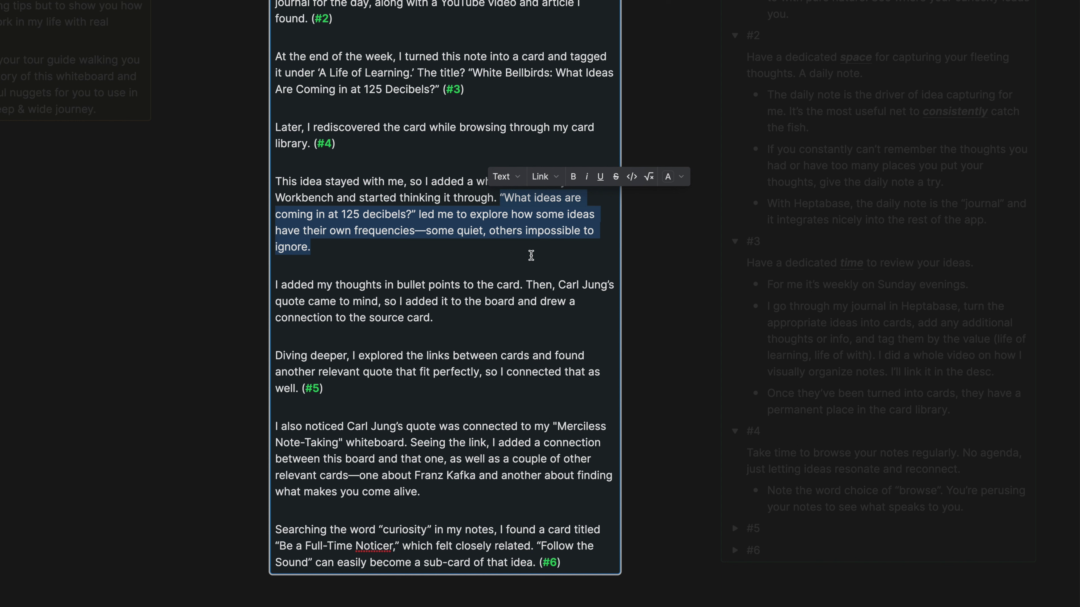
triple_click(439, 285)
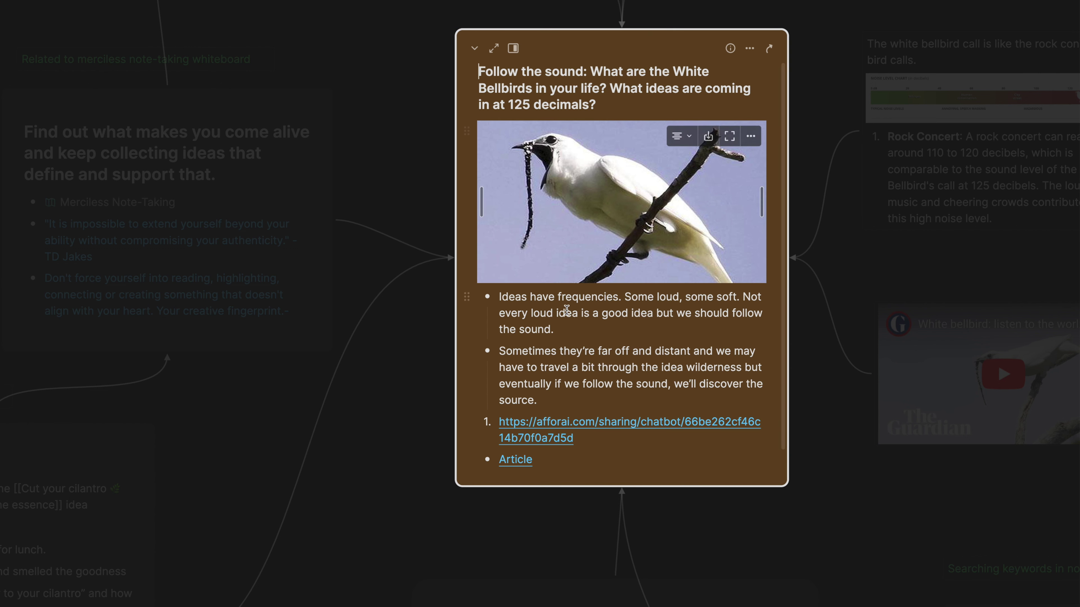
Highlight the bullets on idea frequencies and finding the source, then return to the board
left_click_drag(555, 330, 500, 297)
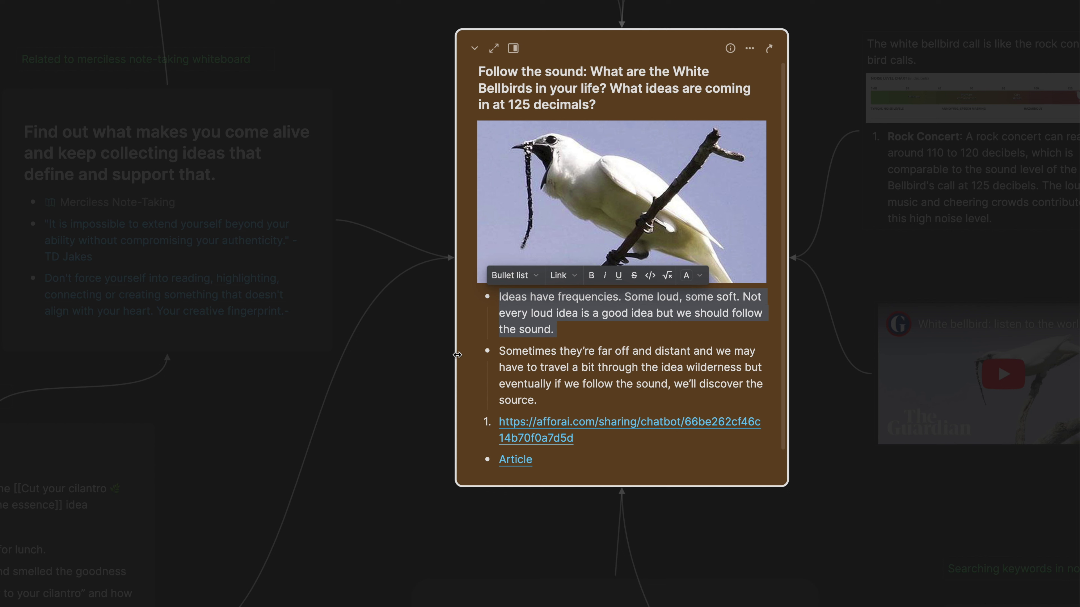
left_click_drag(500, 346, 567, 399)
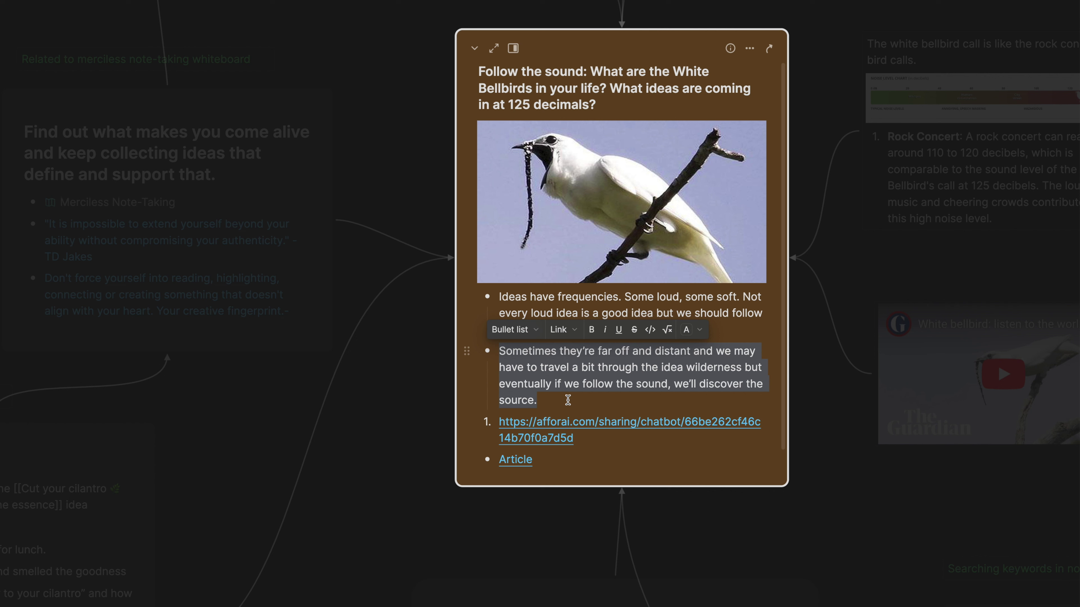
left_click(421, 450)
scroll(422, 451, "left", 15)
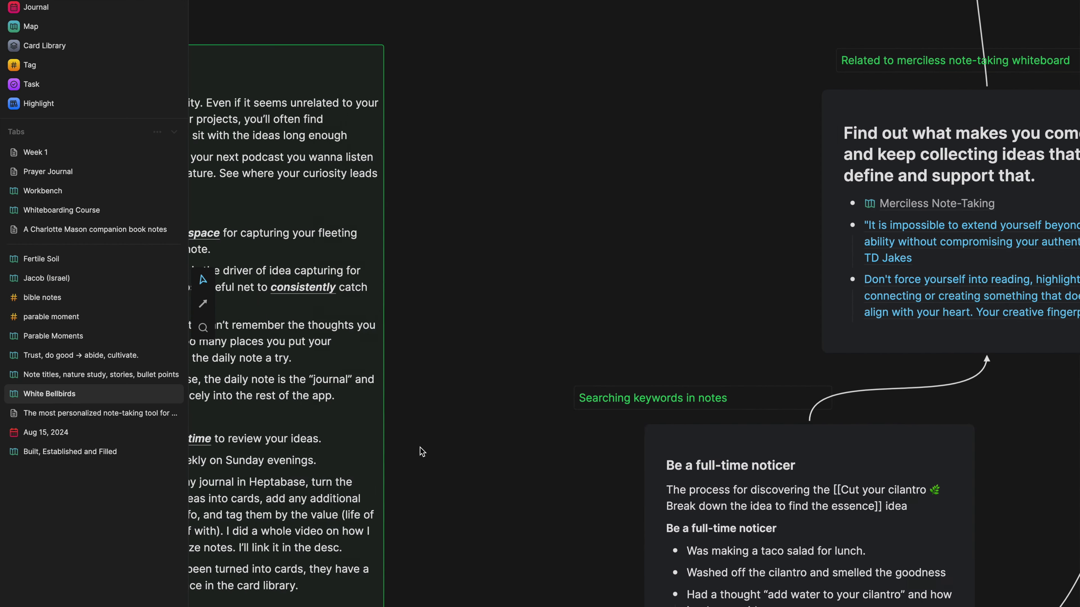
Open the Story card, highlight the sentence about adding the quote, then close it
scroll(427, 328, "left", 10)
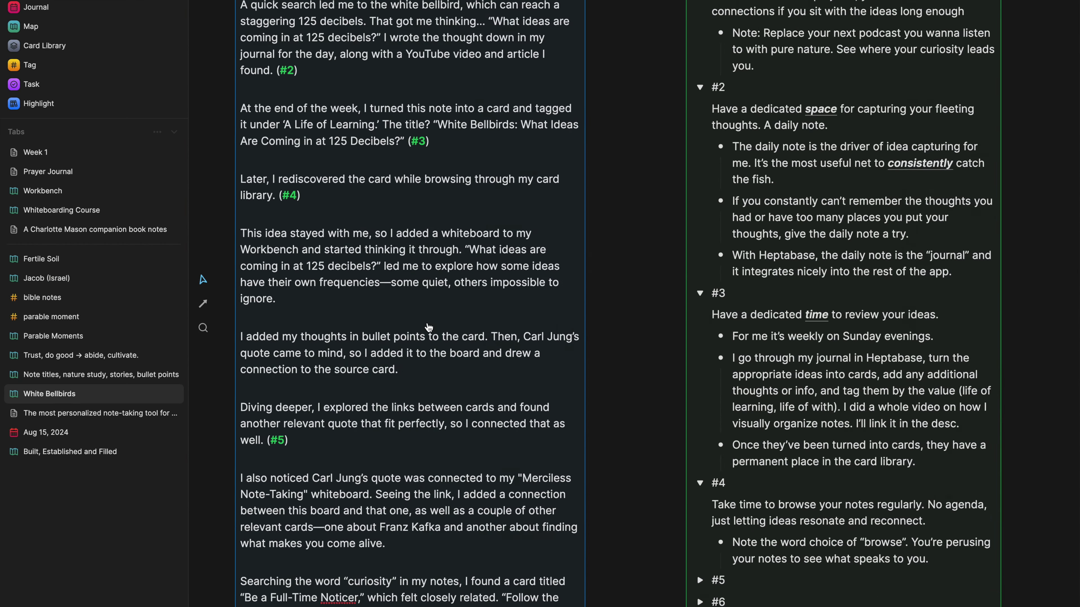
double_click(410, 198)
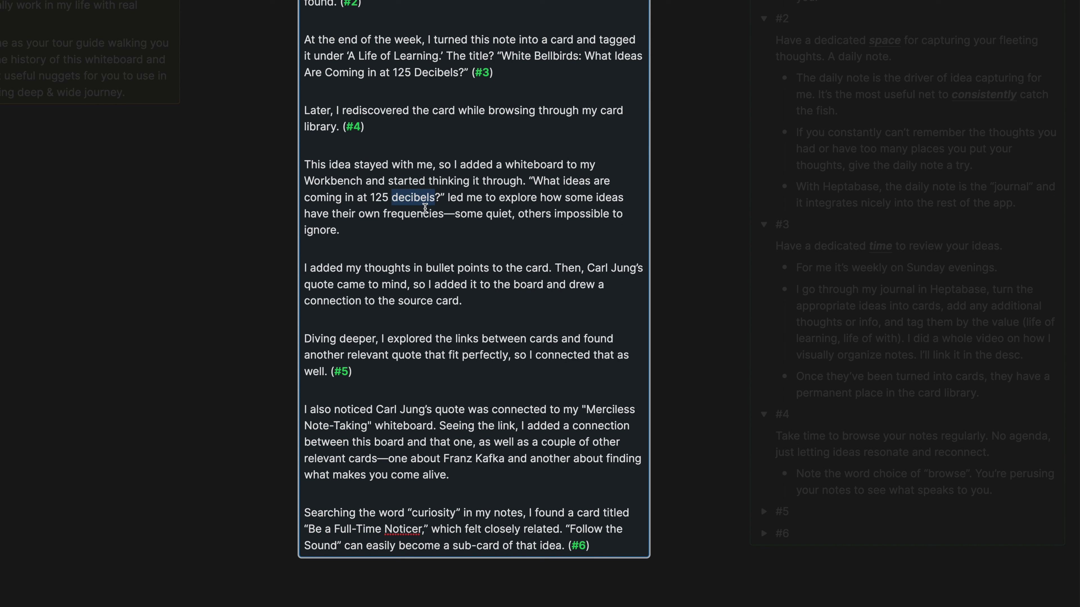
left_click(438, 280)
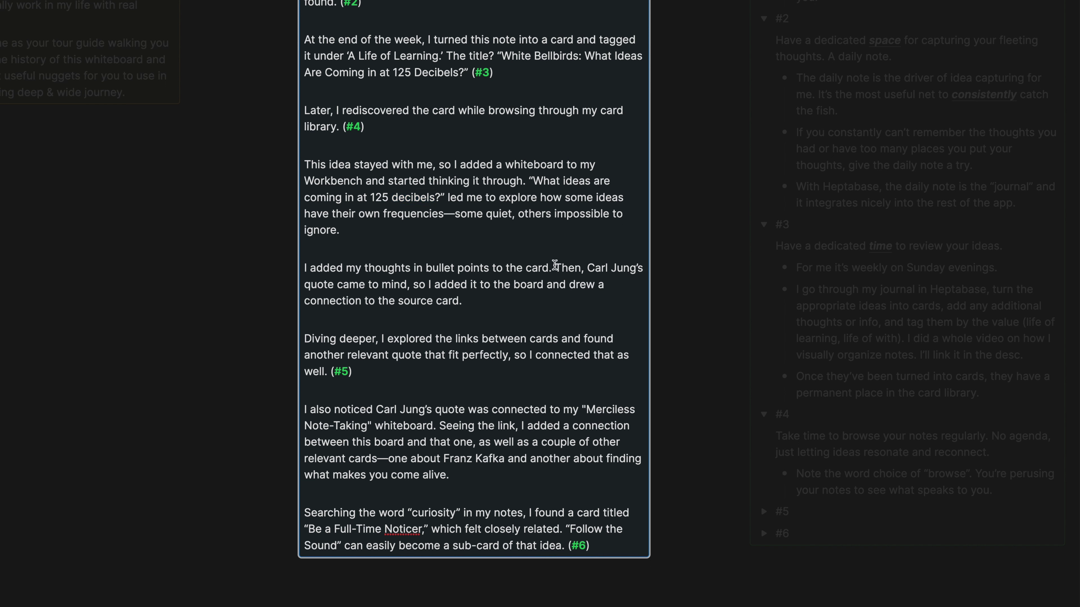
left_click_drag(555, 267, 576, 294)
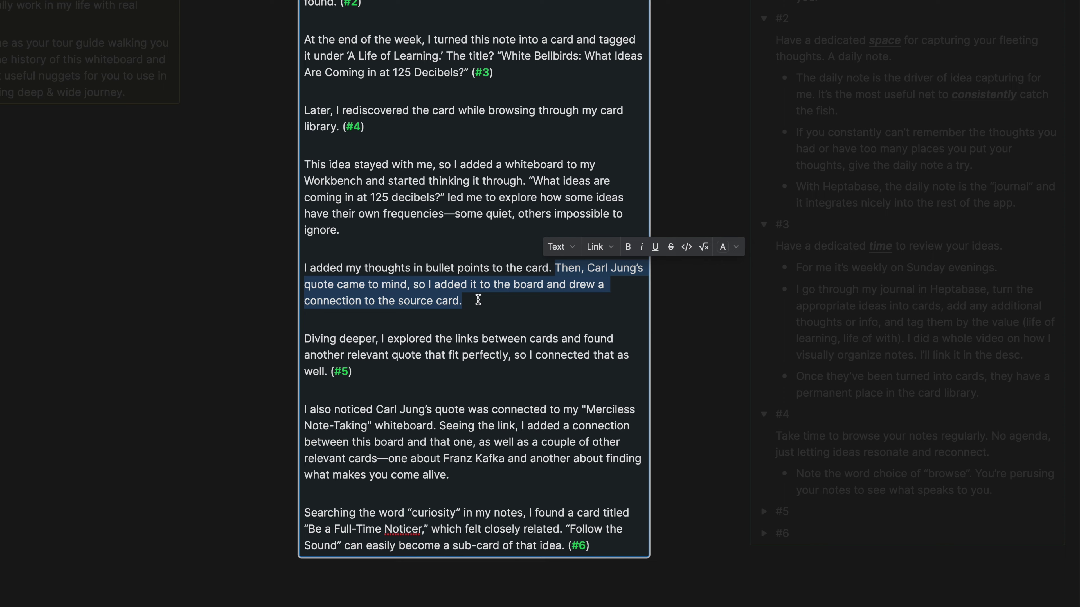
left_click(723, 364)
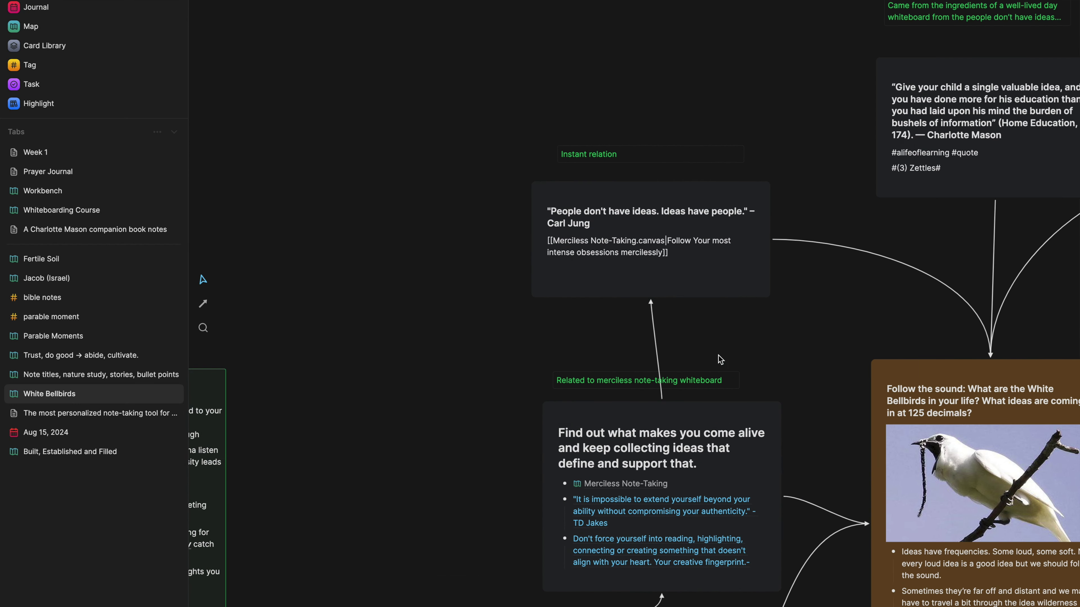
left_click(662, 264)
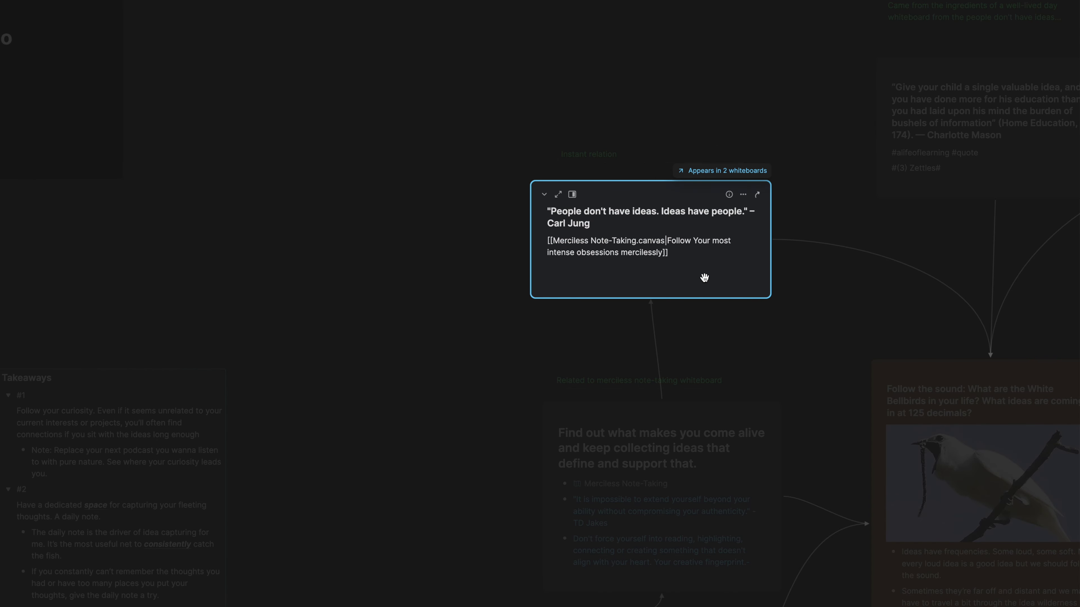
left_click(795, 330)
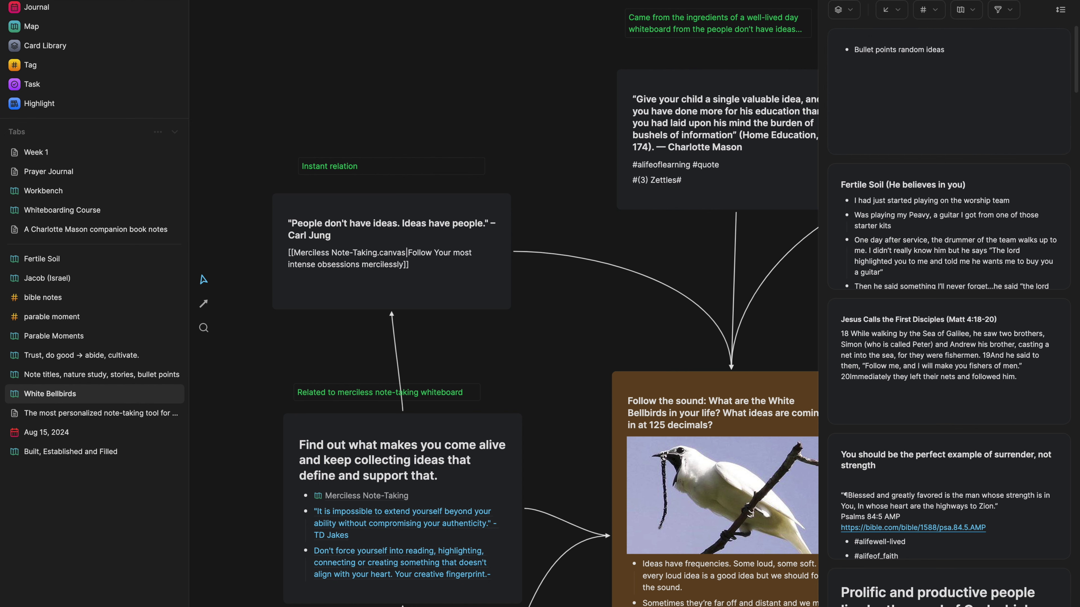
left_click_drag(903, 95, 353, 85)
left_click_drag(272, 92, 382, 103)
left_click(825, 18)
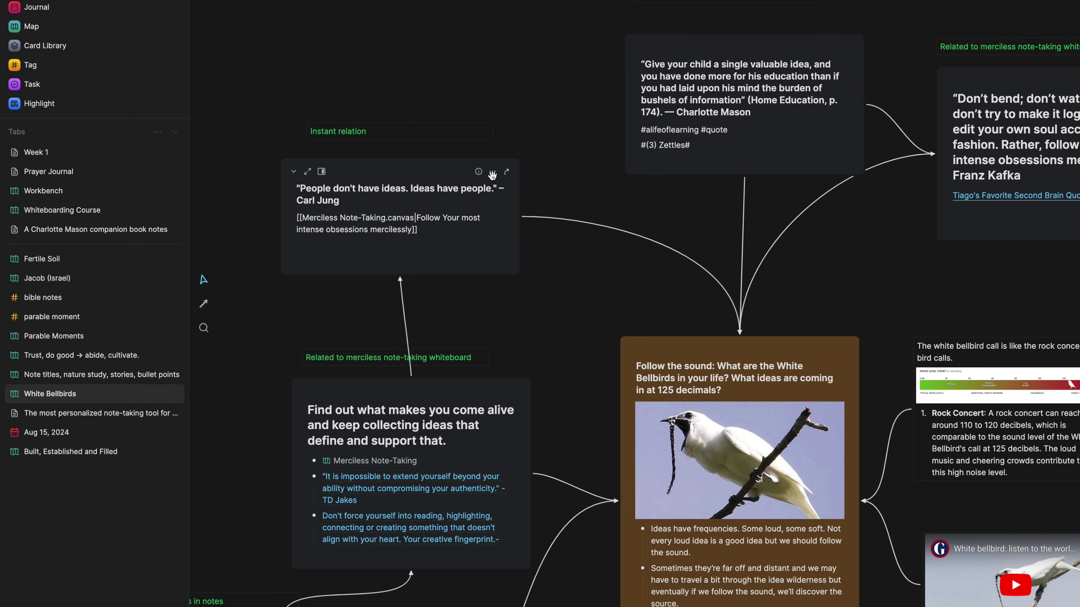
left_click(479, 175)
scroll(526, 367, "down", 3)
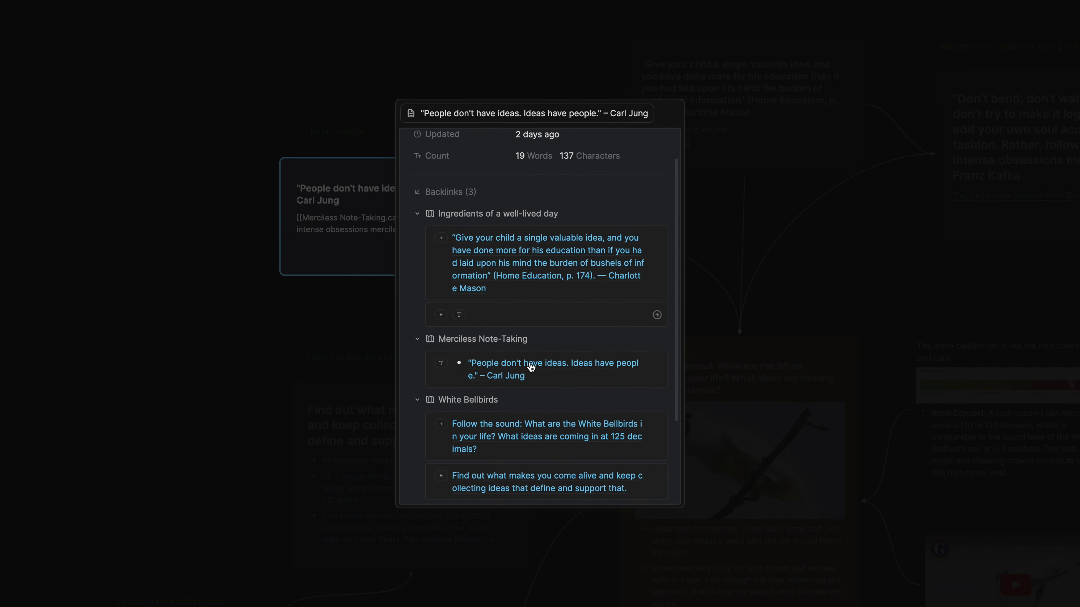
scroll(553, 238, "up", 2)
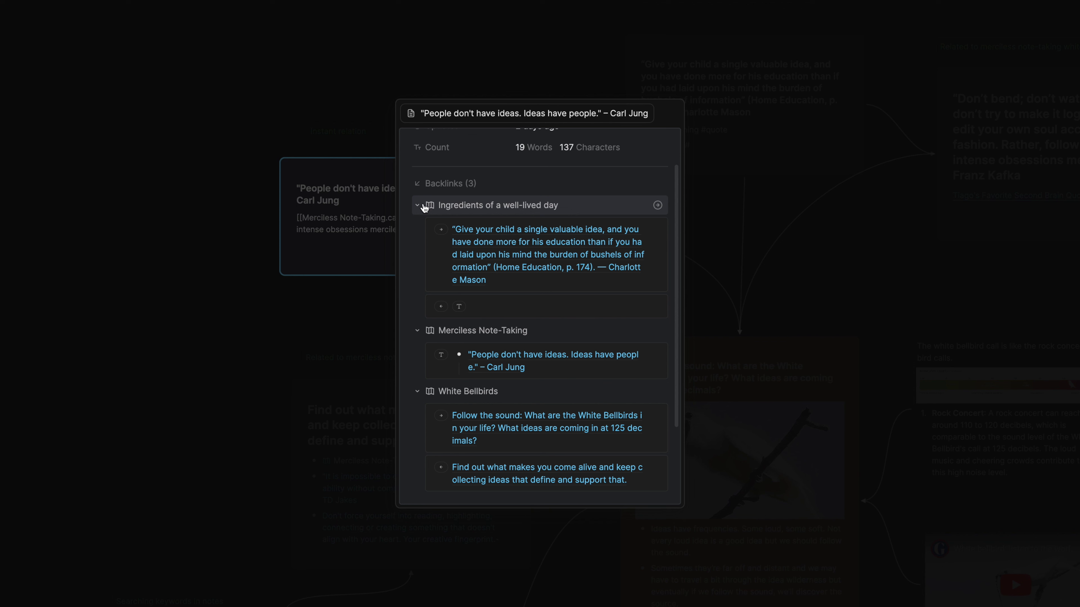
left_click(417, 205)
left_click(417, 223)
left_click(417, 286)
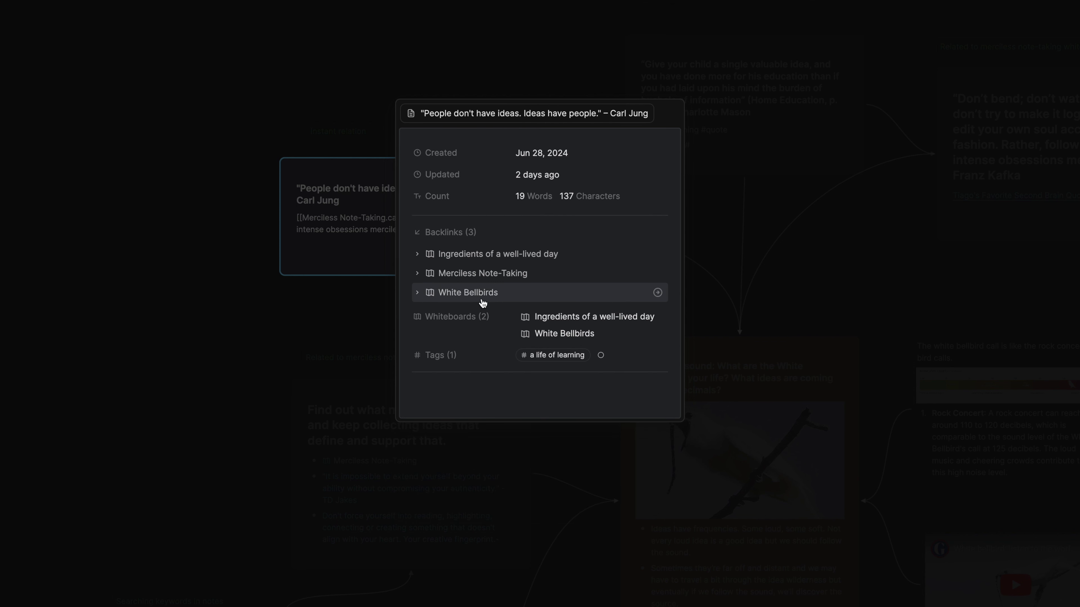
left_click(417, 293)
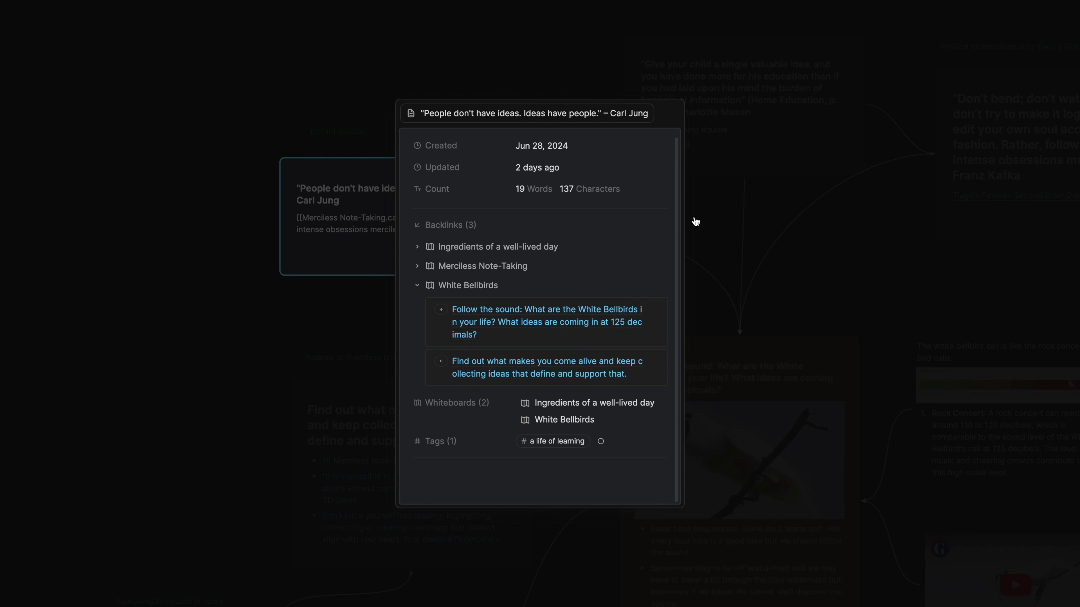
left_click(697, 219)
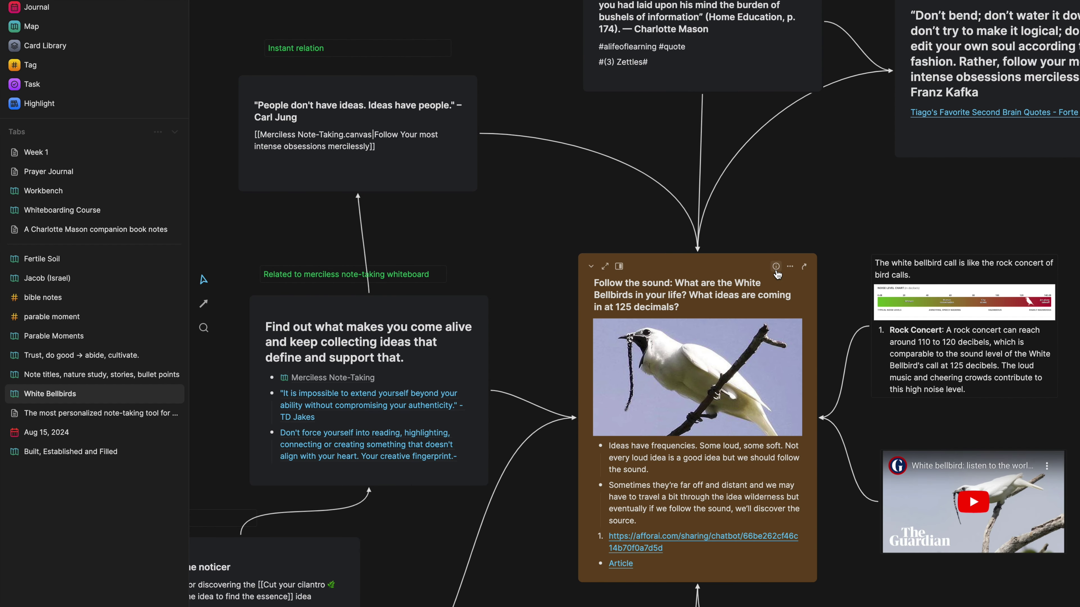
Close the card details, select the 'Ideas have people' quote, and highlight the Diving deeper paragraph
mouse_move(776, 268)
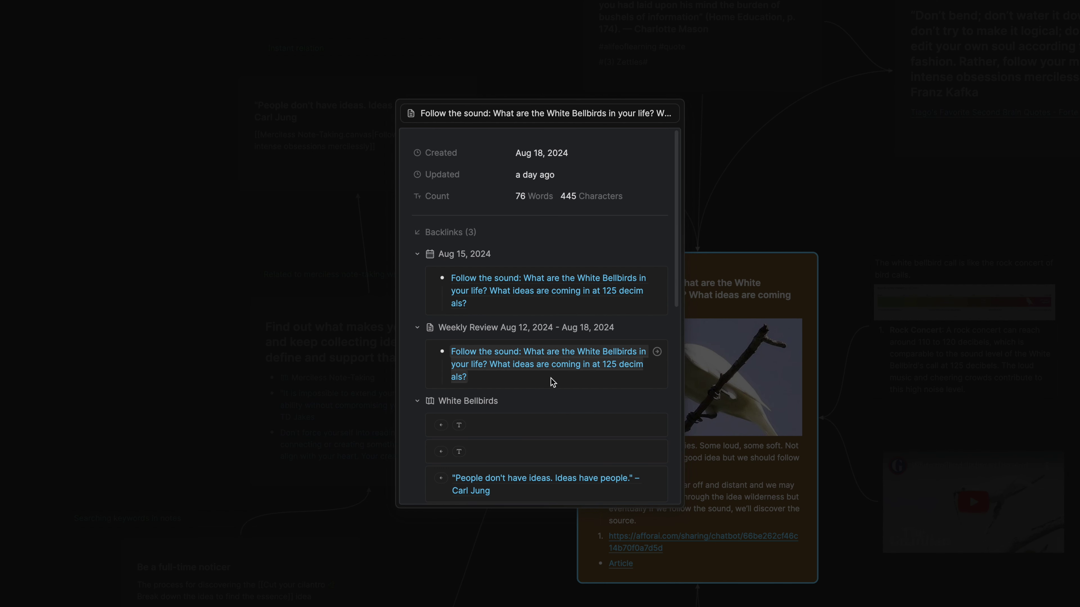
scroll(552, 396, "down", 1)
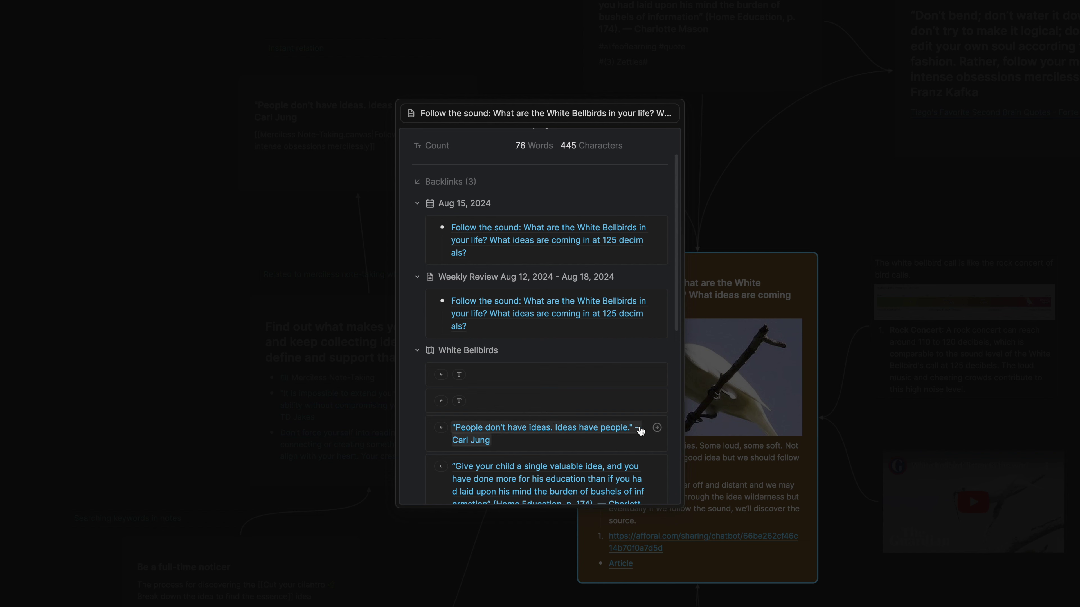
left_click(746, 238)
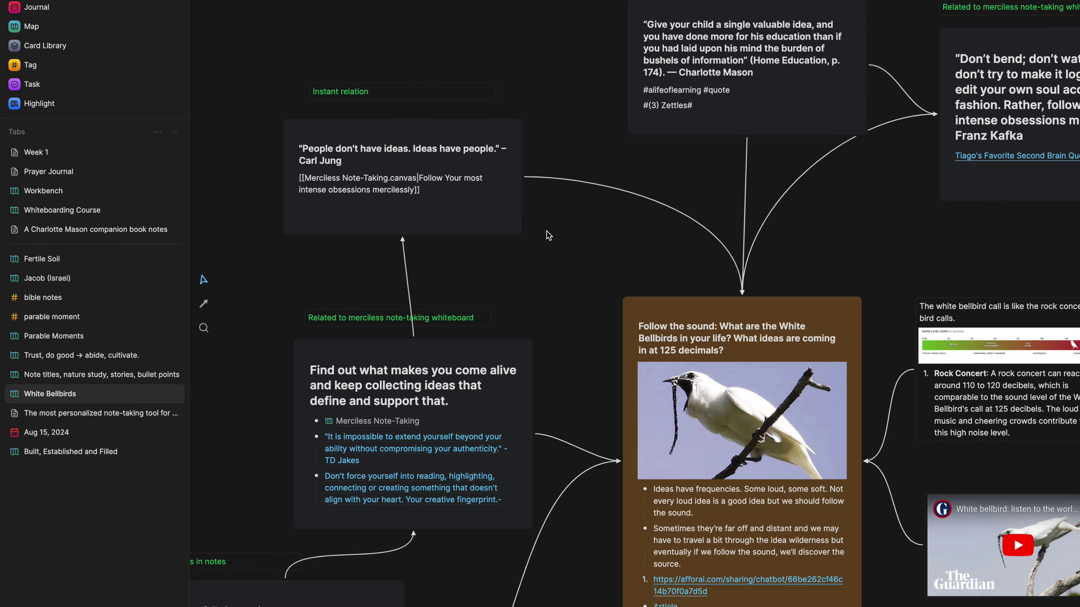
left_click(477, 192)
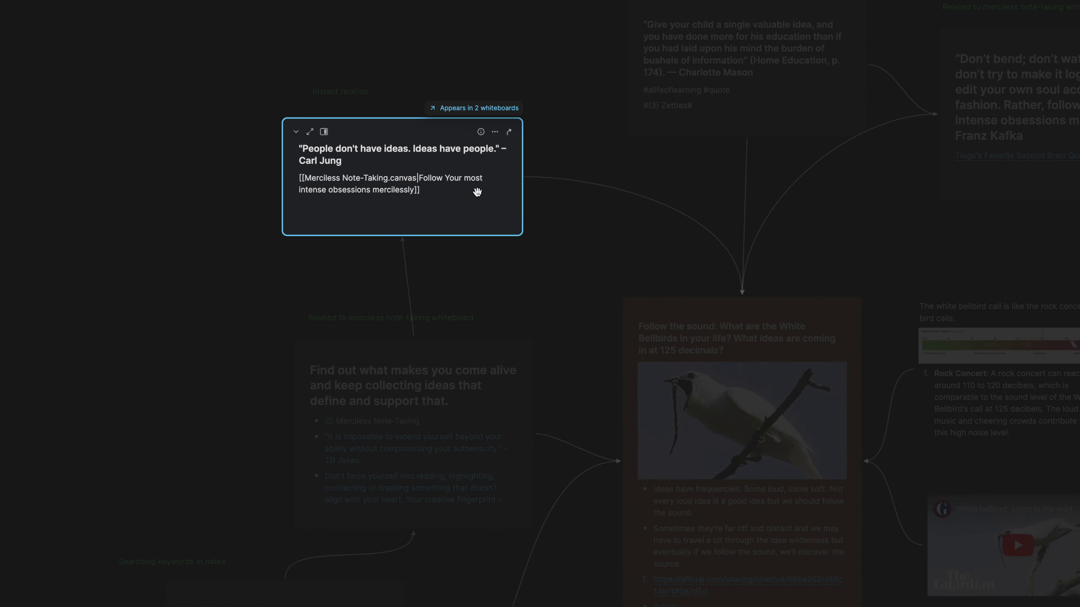
triple_click(404, 242)
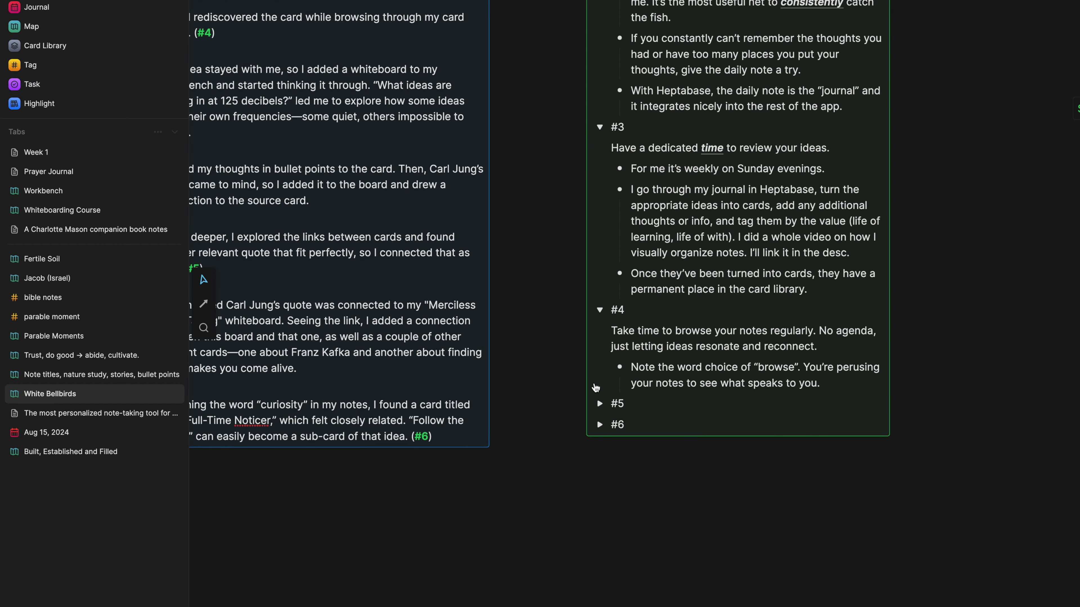
Expand Takeaway #5 and highlight its bullets on new connections and related whiteboards
left_click(601, 408)
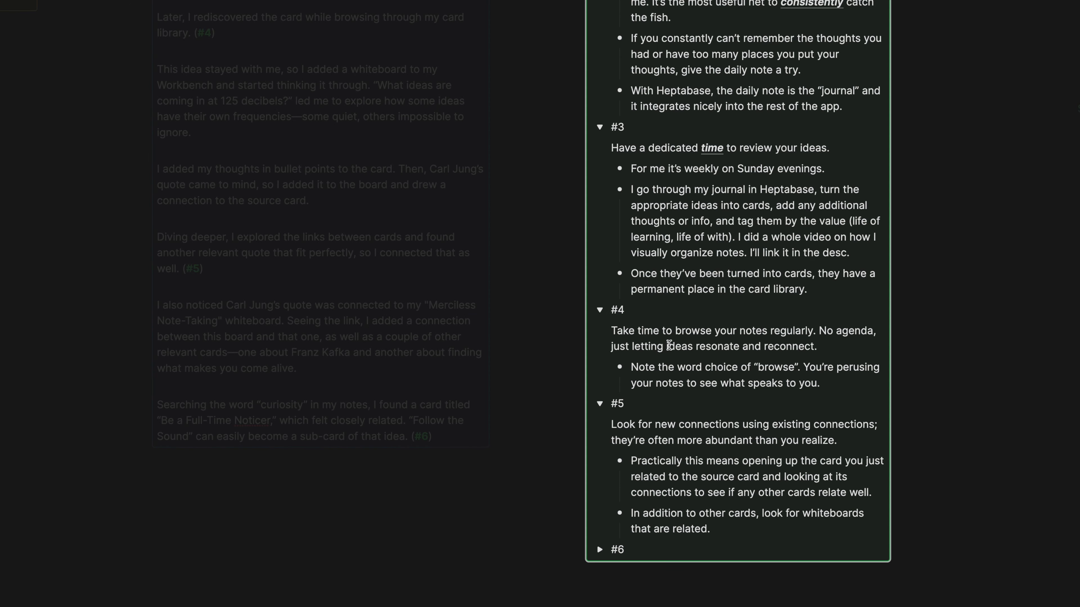
scroll(683, 324, "down", 4)
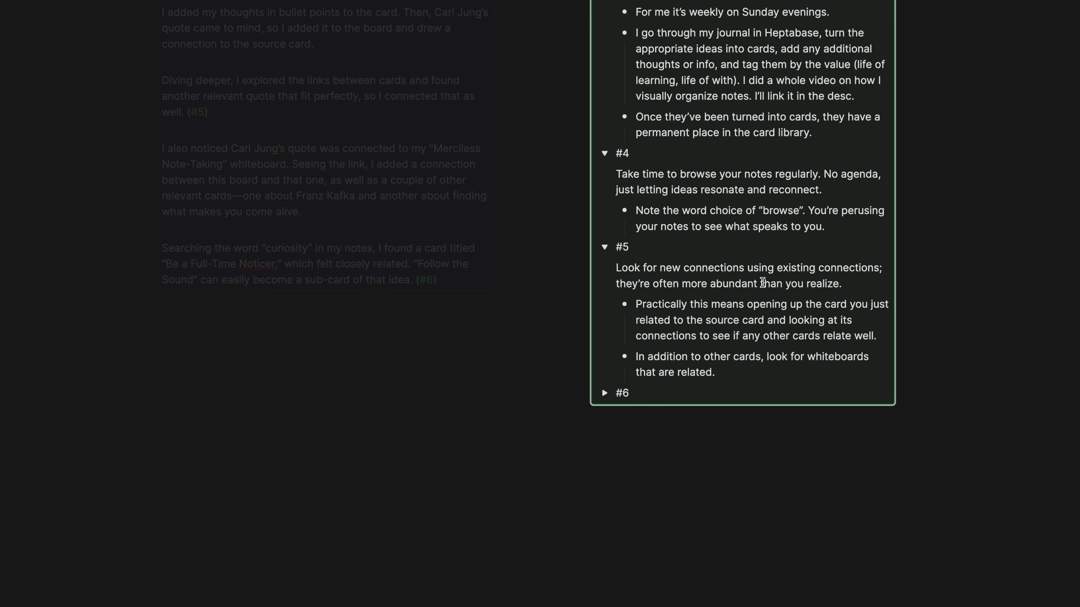
scroll(761, 284, "right", 1)
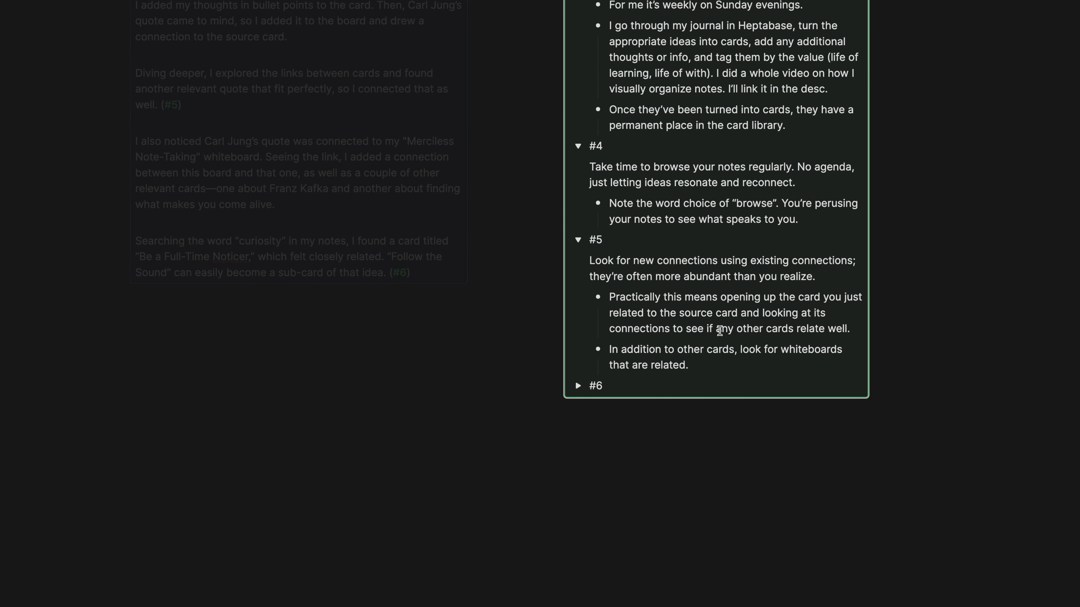
left_click_drag(607, 295, 847, 335)
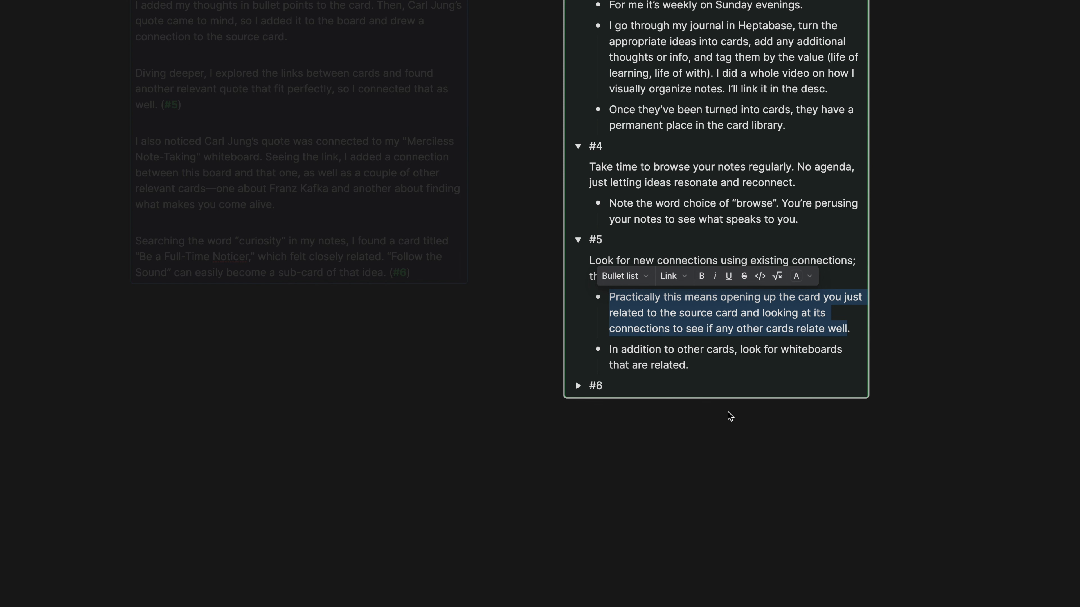
left_click(740, 421)
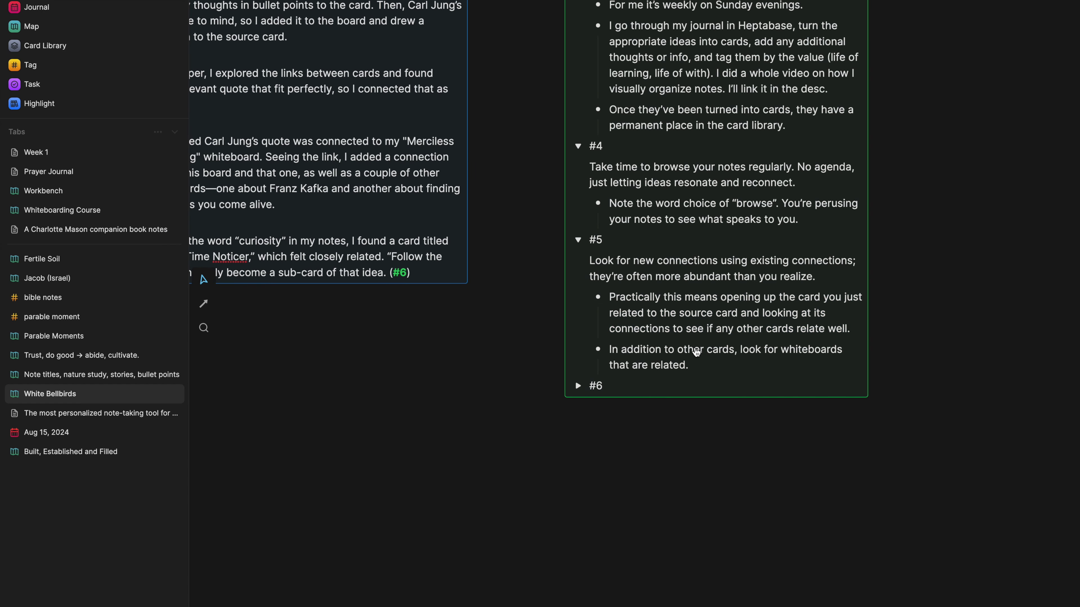
triple_click(694, 352)
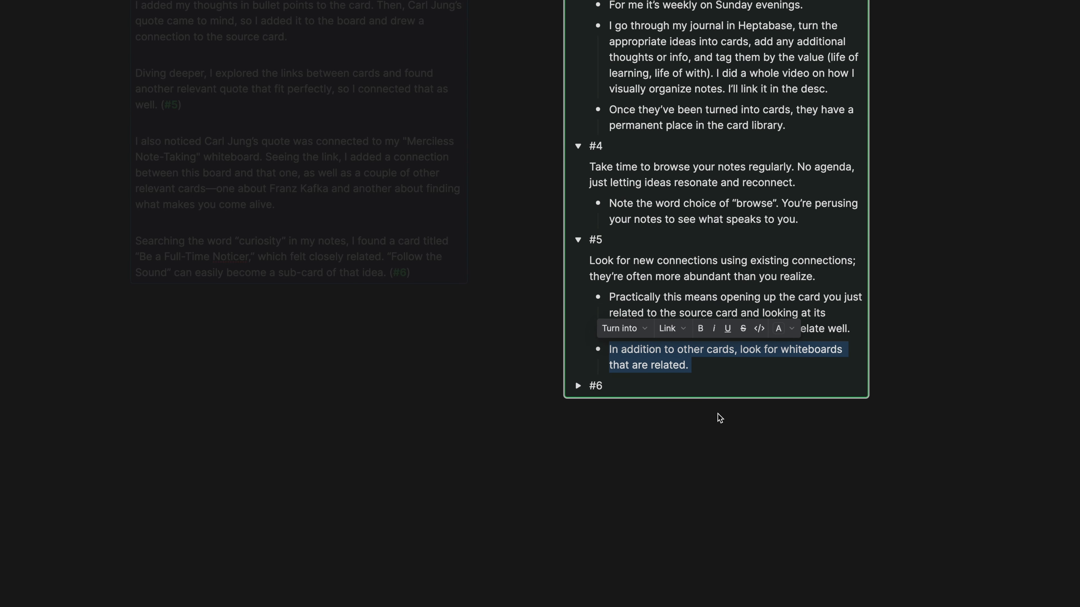
left_click(716, 421)
scroll(718, 427, "up", 15)
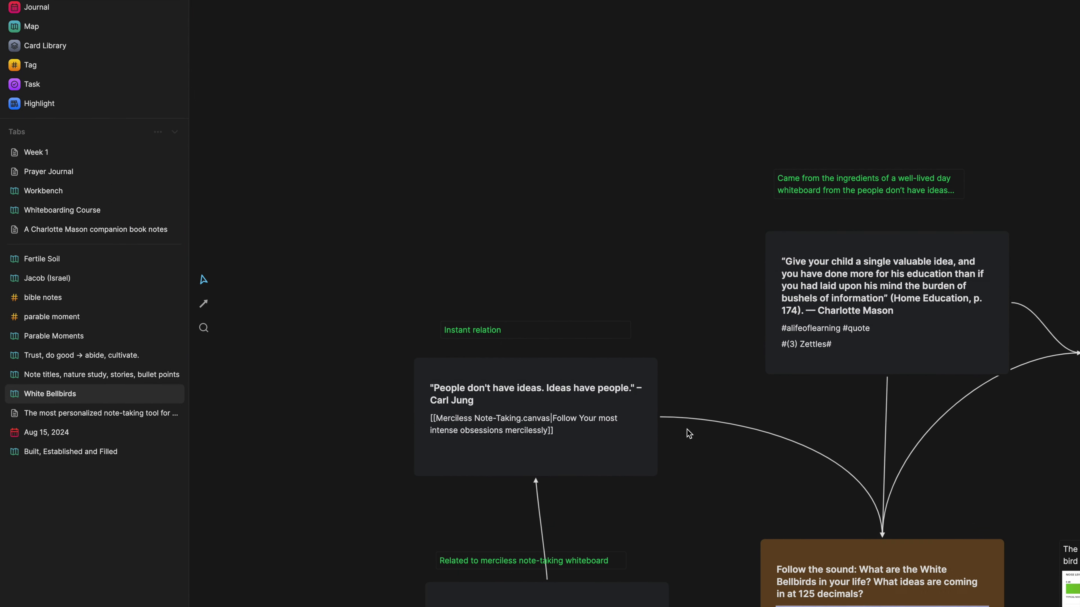
Open the 'Ideas have people' quote card's details and backlinks
left_click(607, 415)
scroll(607, 414, "up", 5)
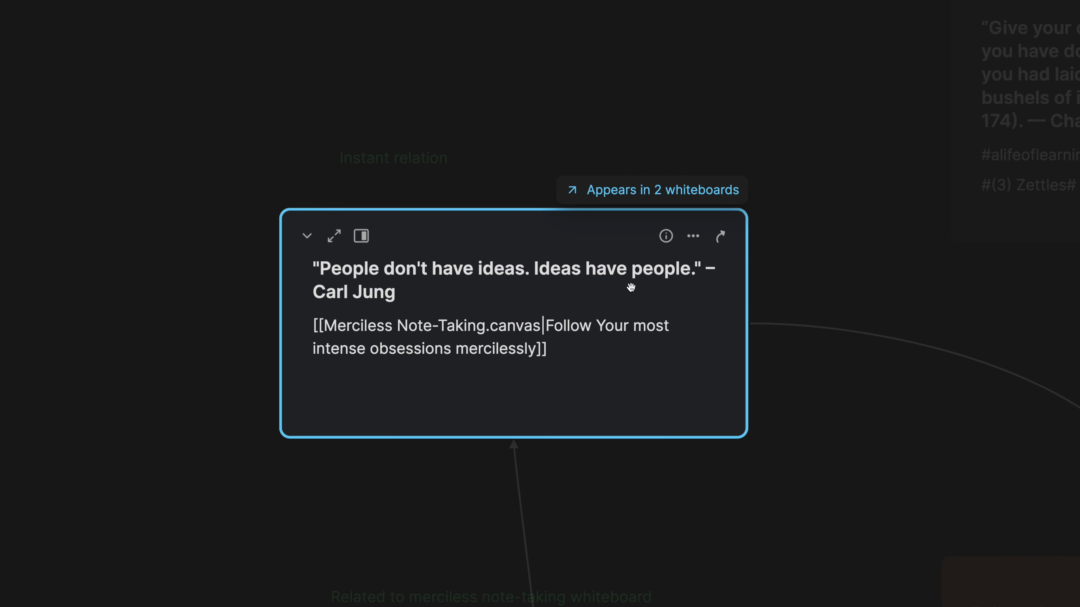
left_click(658, 249)
scroll(487, 321, "down", 2)
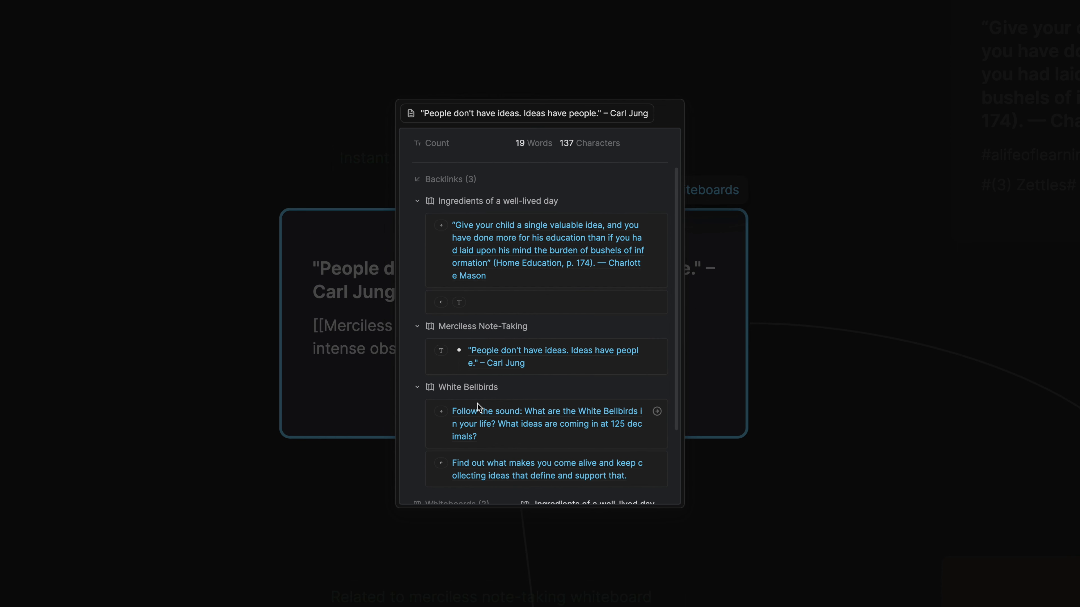
scroll(477, 410, "down", 2)
scroll(442, 261, "up", 1)
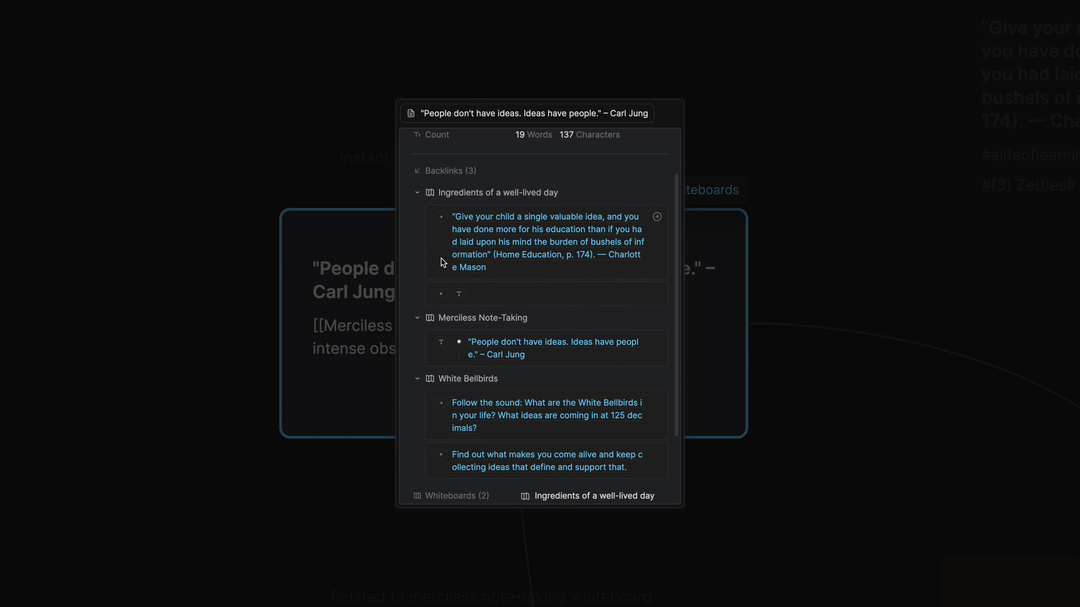
Collapse the three backlink groups, then open the Merciless Note-Taking whiteboard
left_click(417, 196)
left_click(417, 220)
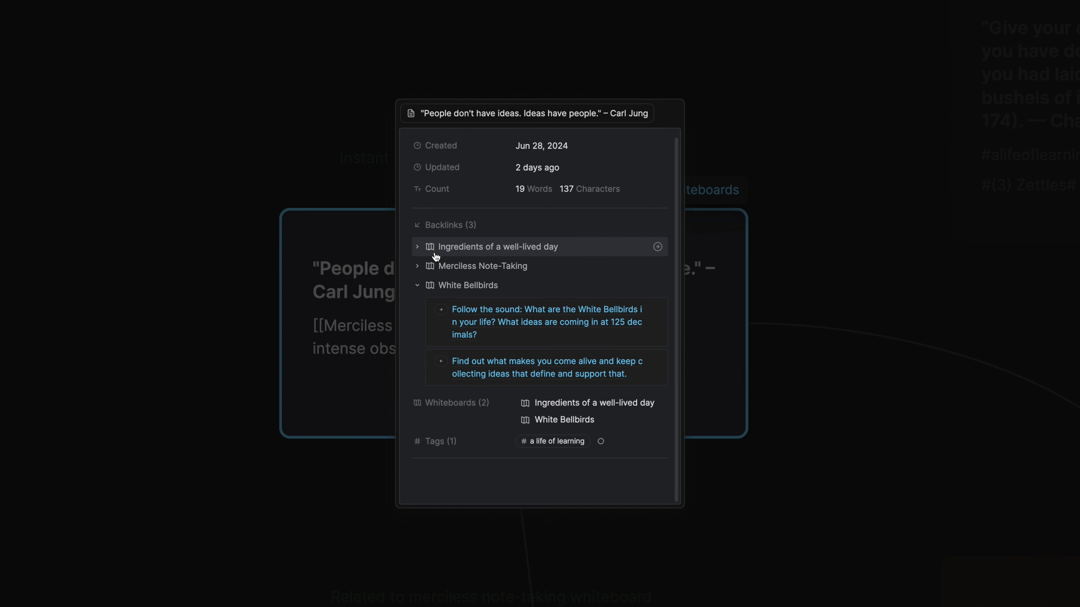
left_click(420, 285)
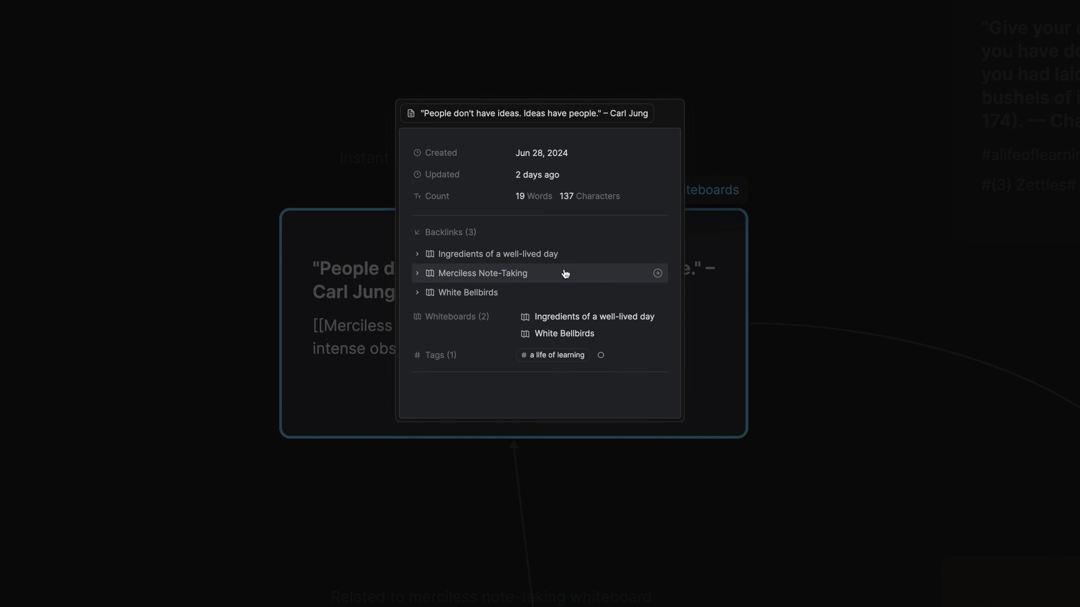
left_click(658, 273)
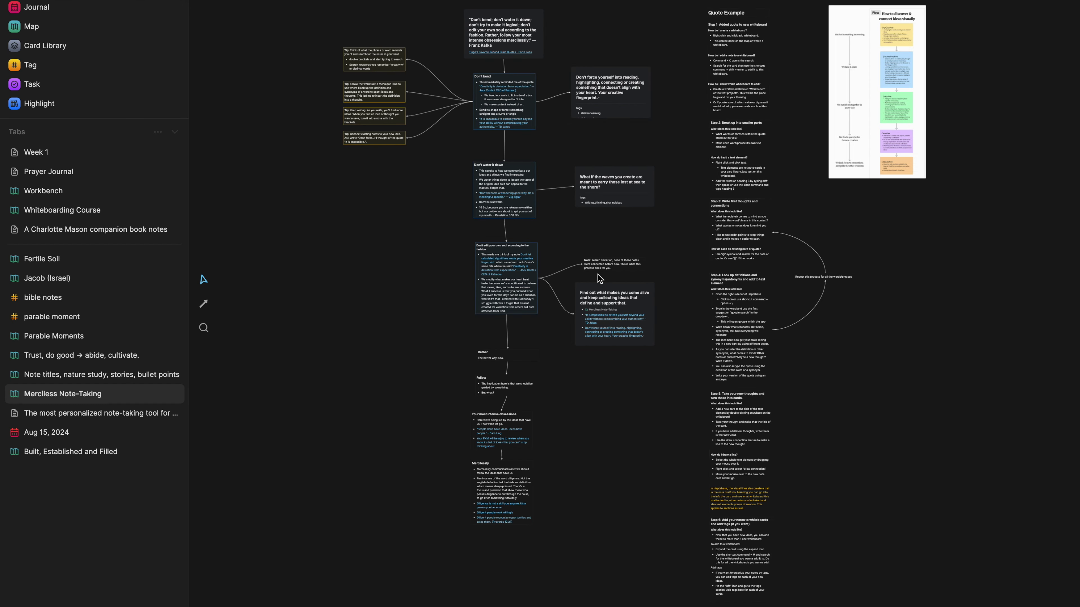
Zoom in on the Franz Kafka quote card, select it, then deselect it
scroll(513, 189, "up", 5)
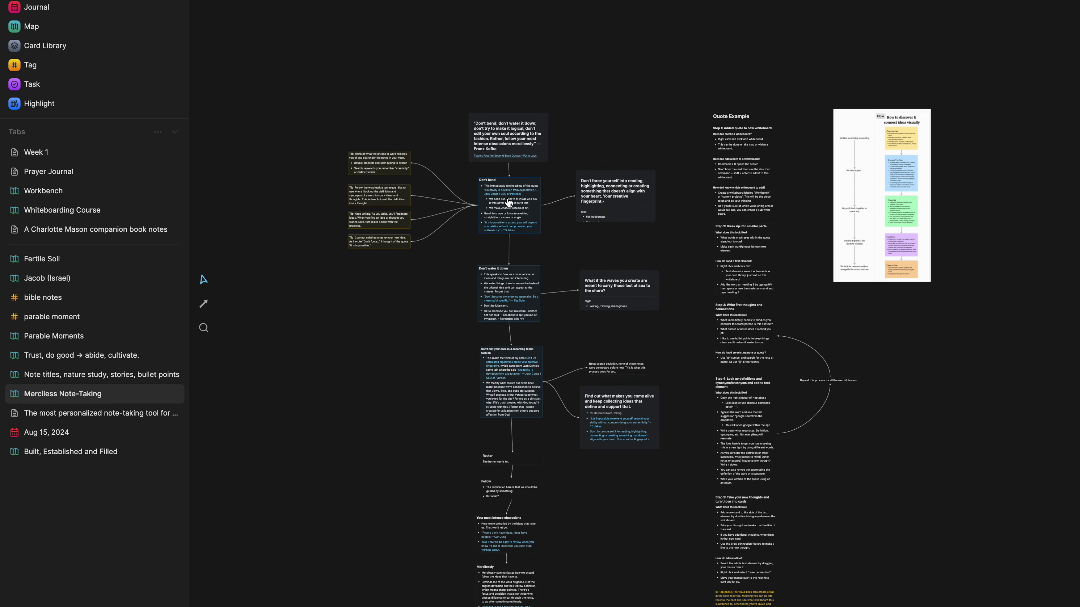
scroll(515, 188, "up", 3)
scroll(515, 188, "left", 3)
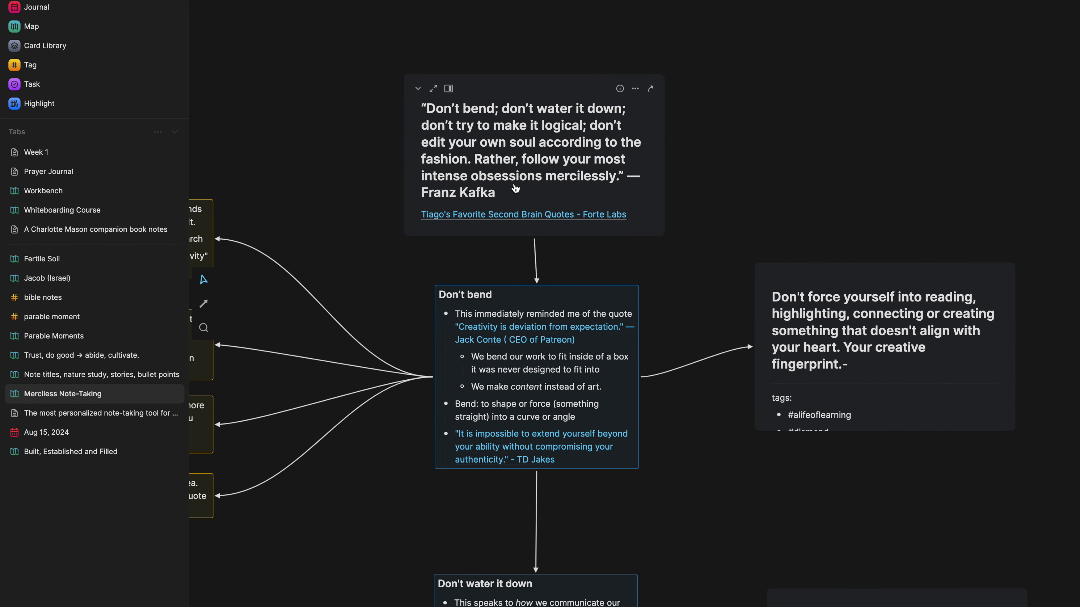
scroll(516, 189, "up", 2)
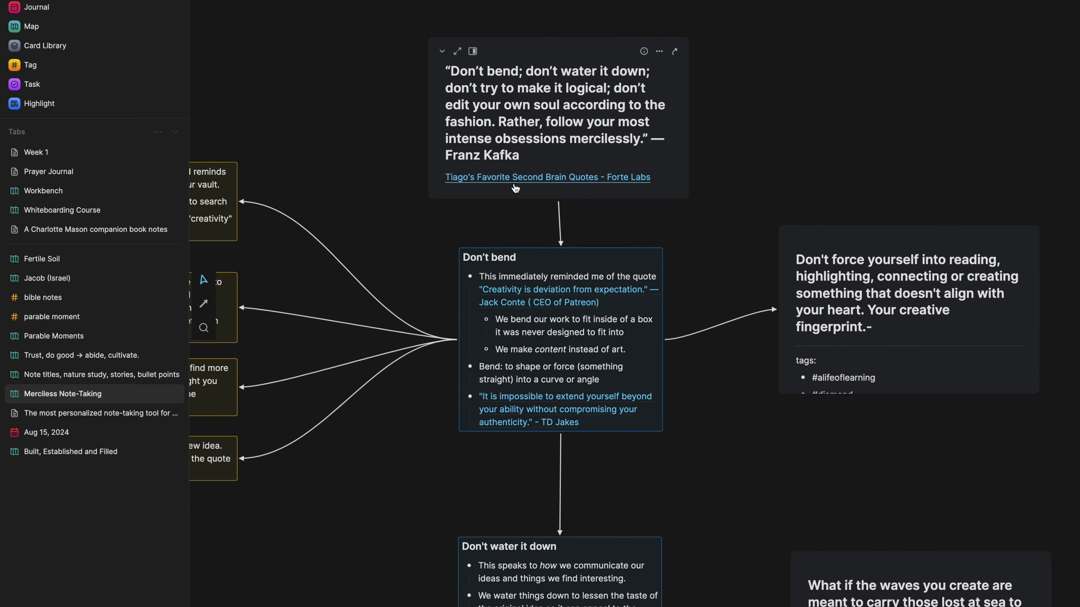
scroll(399, 101, "down", 3)
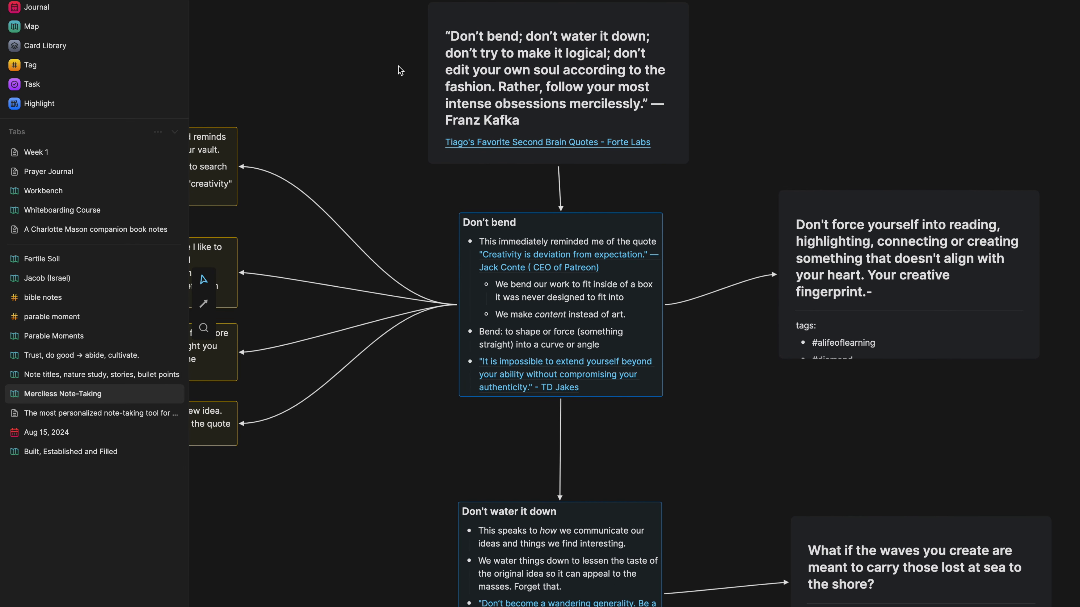
left_click_drag(399, 66, 507, 107)
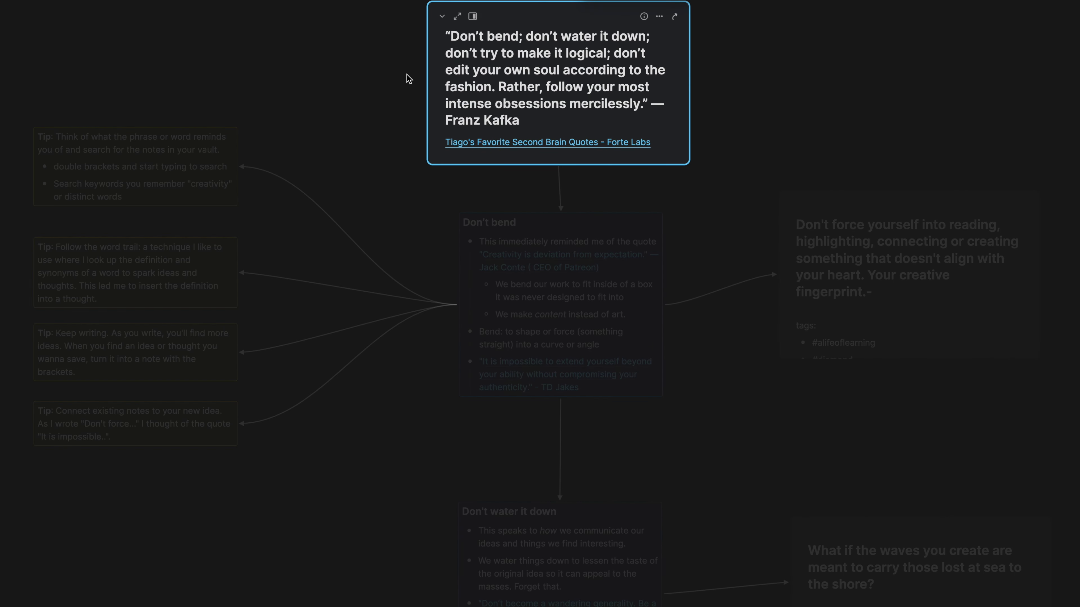
left_click(390, 77)
left_click(489, 103)
scroll(493, 97, "up", 1)
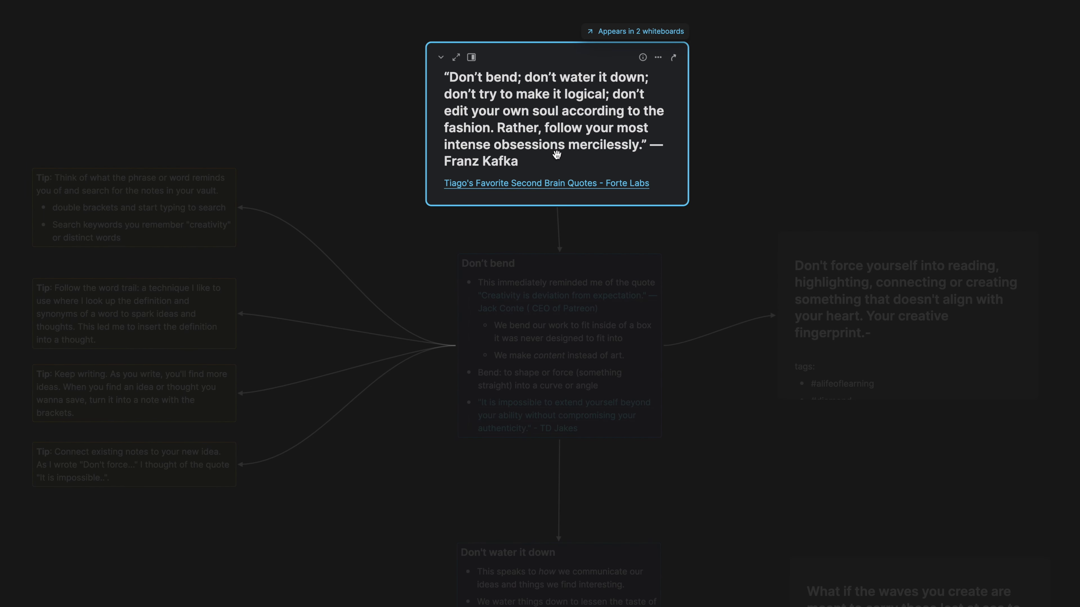
left_click(395, 164)
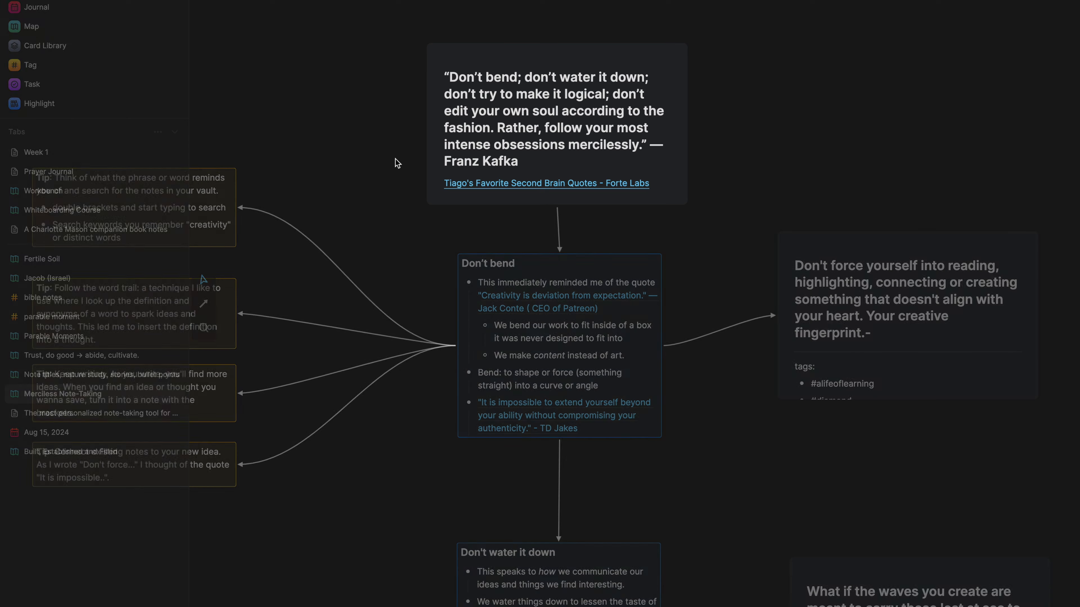
Follow the 'Find out what makes you come alive' card's Merciless Note-Taking link, then return to White Bellbirds
scroll(442, 205, "right", 1)
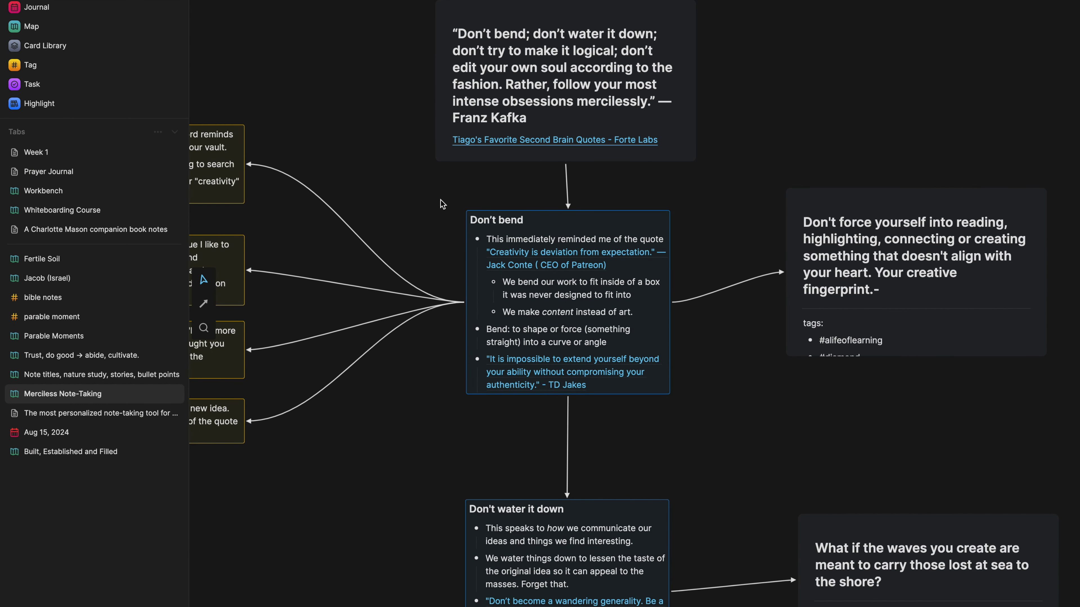
scroll(442, 204, "right", 5)
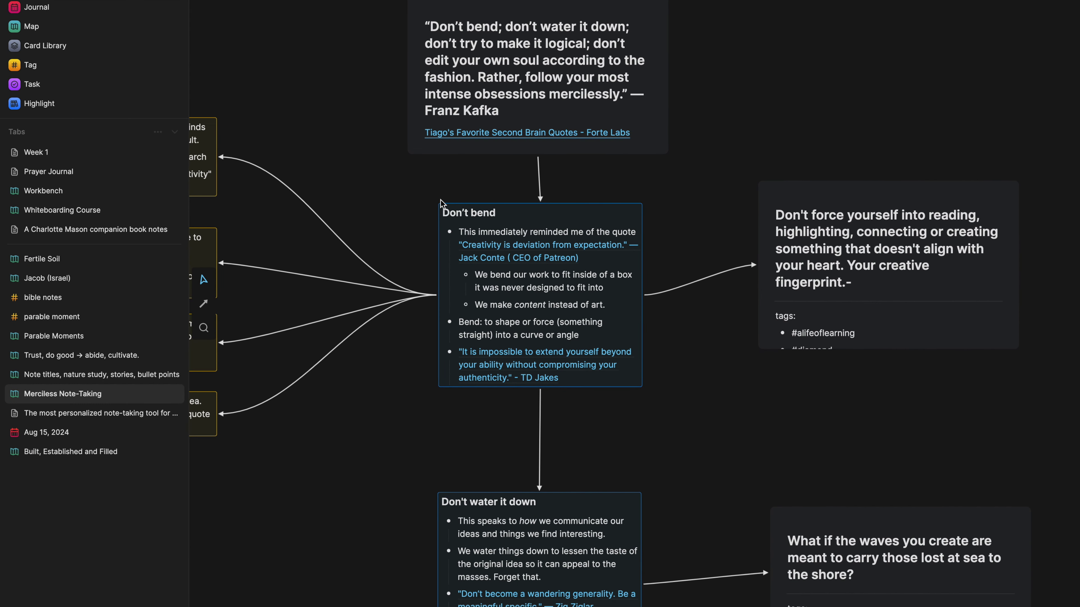
scroll(641, 323, "down", 15)
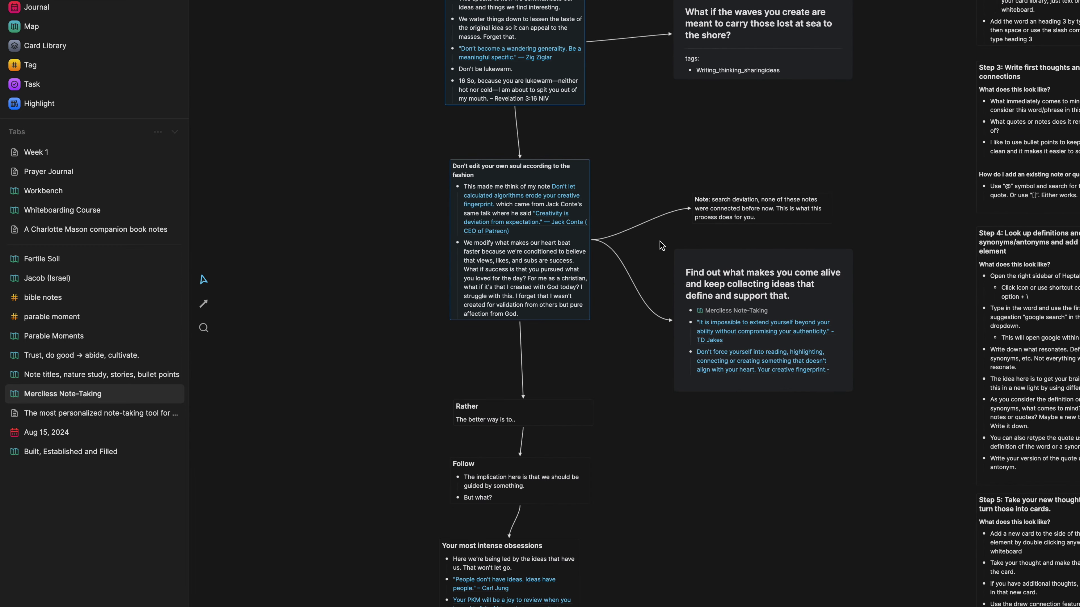
left_click(663, 251)
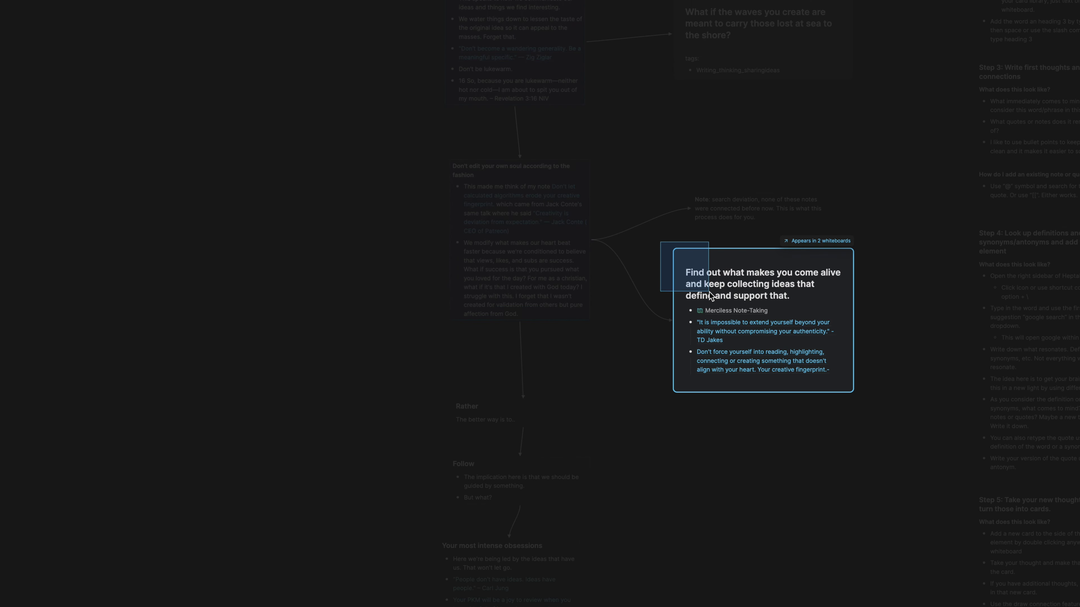
left_click(698, 314)
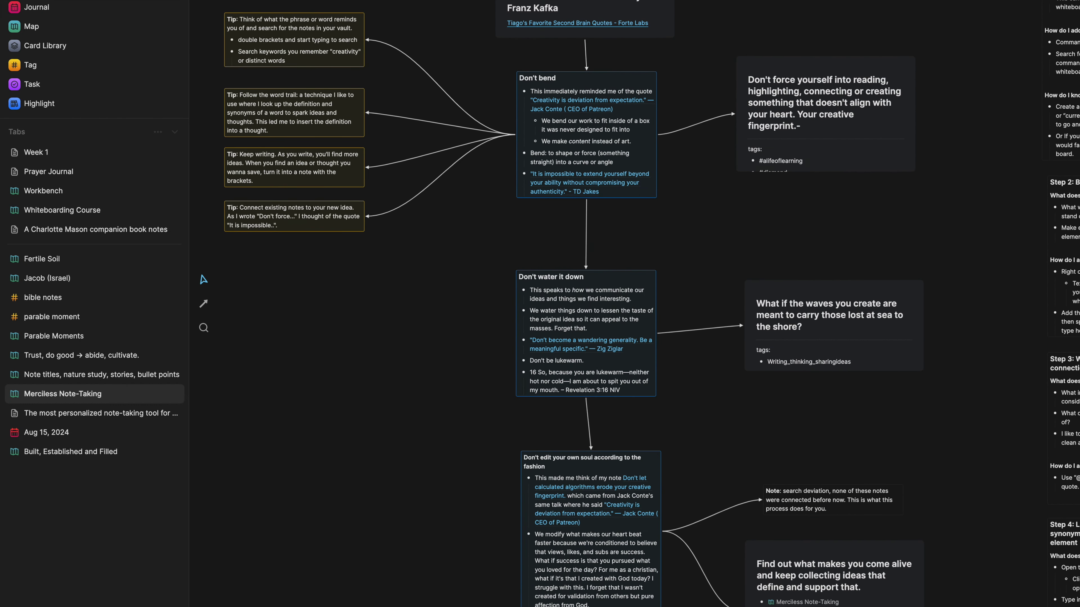
key("super+bracketleft")
left_click(747, 506)
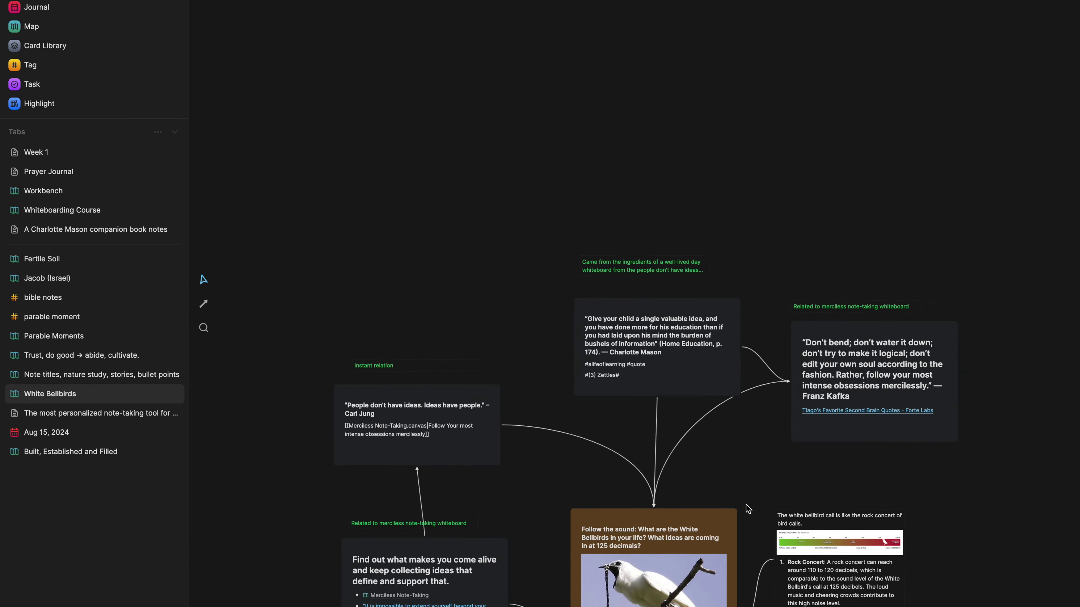
scroll(749, 509, "down", 5)
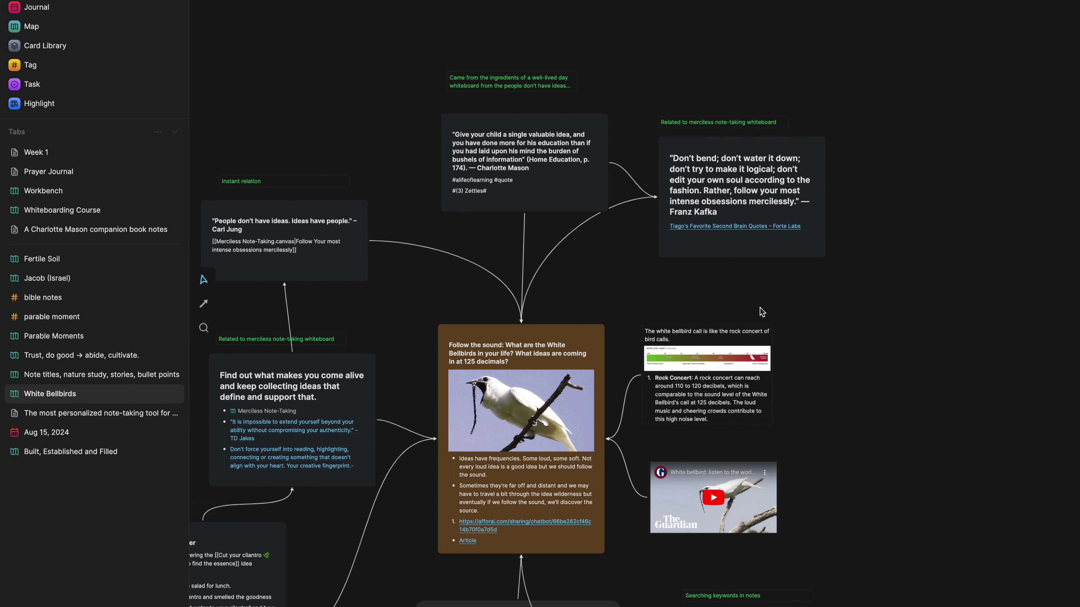
left_click(738, 233)
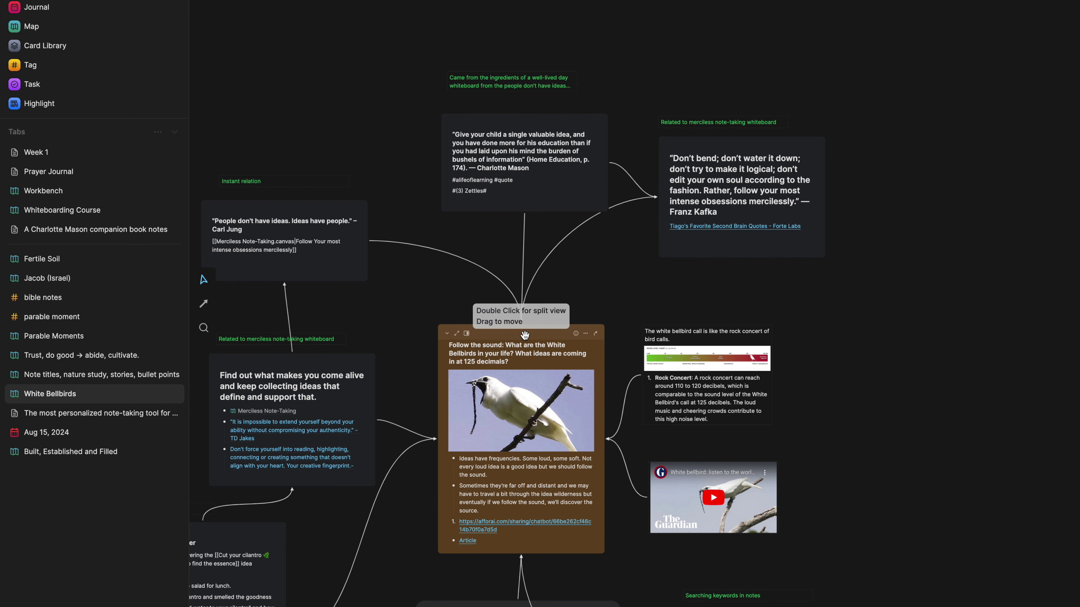
left_click(575, 334)
scroll(586, 387, "down", 1)
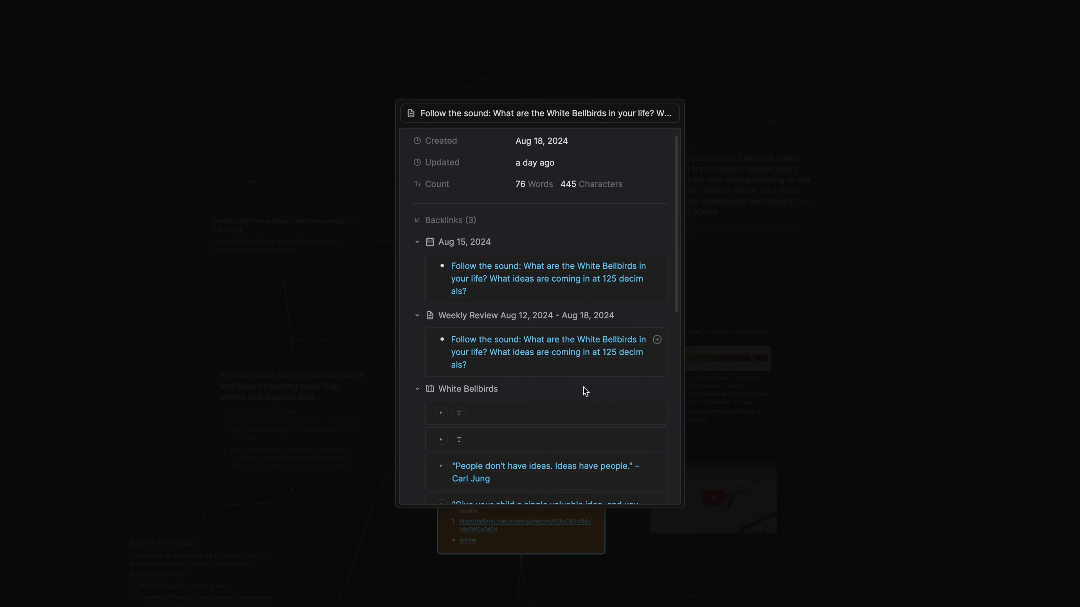
left_click(417, 243)
left_click(417, 261)
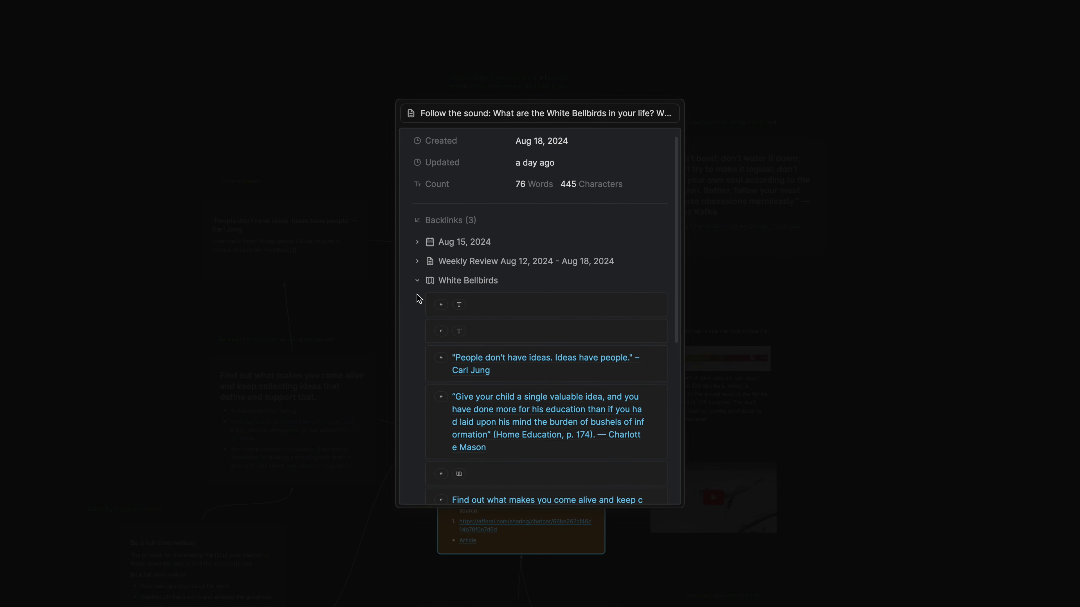
left_click(418, 281)
left_click(417, 292)
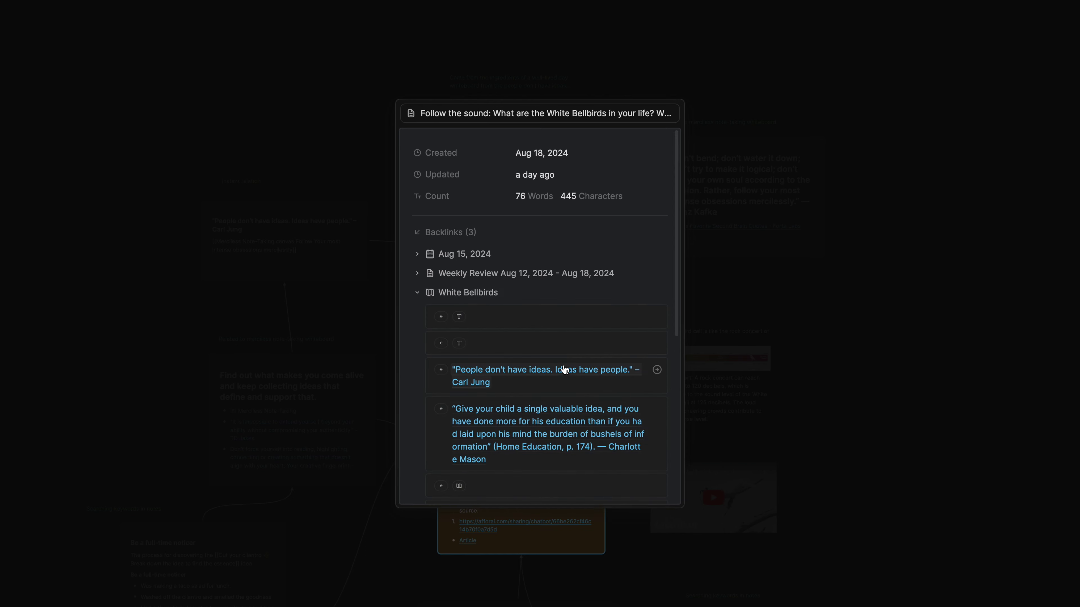
scroll(564, 369, "down", 5)
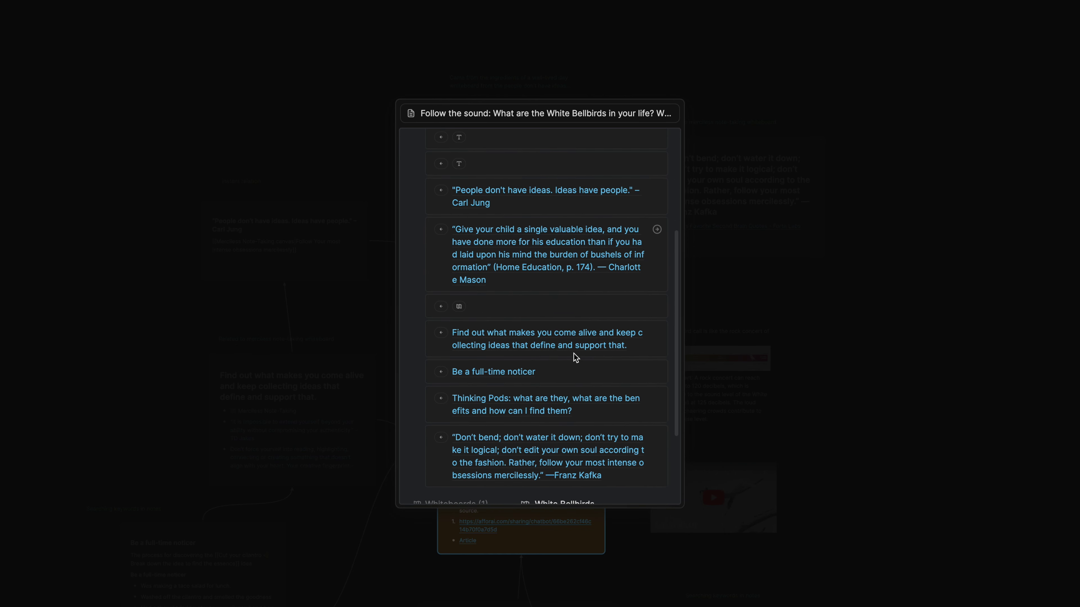
scroll(616, 357, "up", 6)
left_click(718, 292)
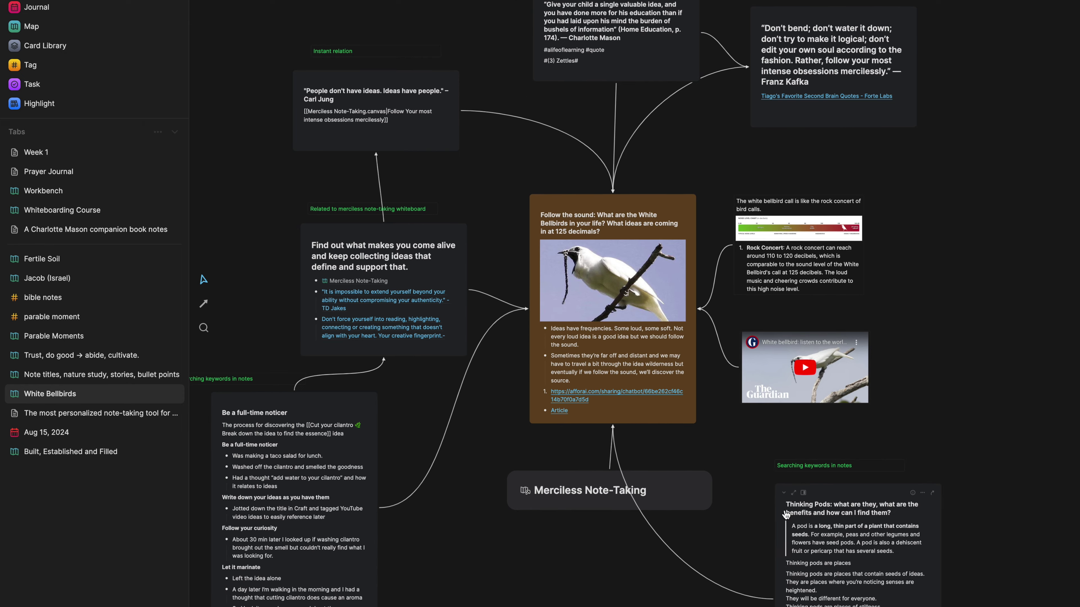
Select the 'Find out what makes you come alive' card
scroll(786, 515, "down", 3)
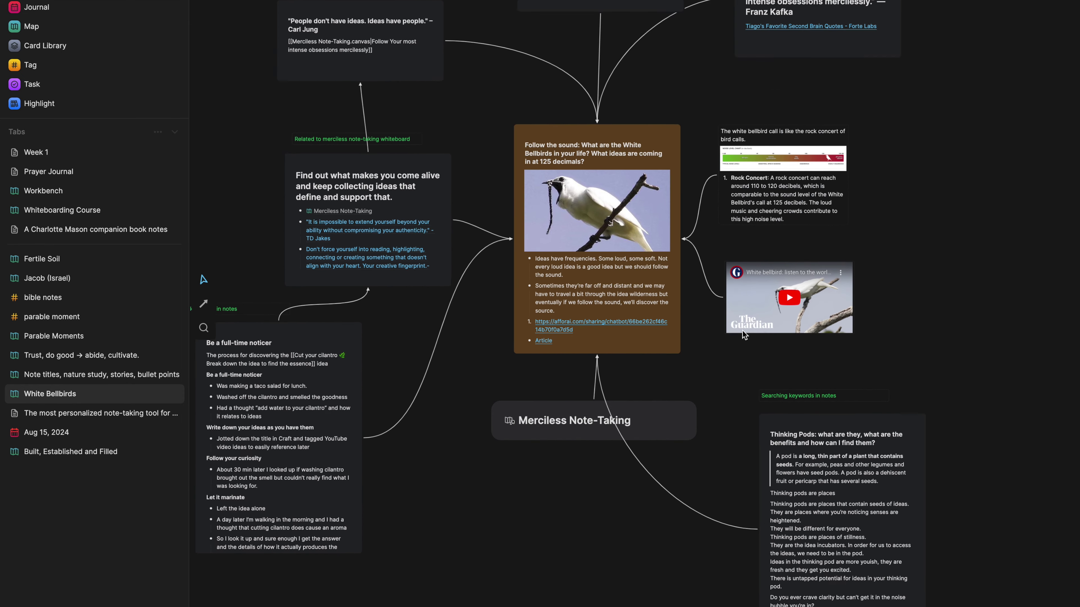
scroll(743, 335, "up", 3)
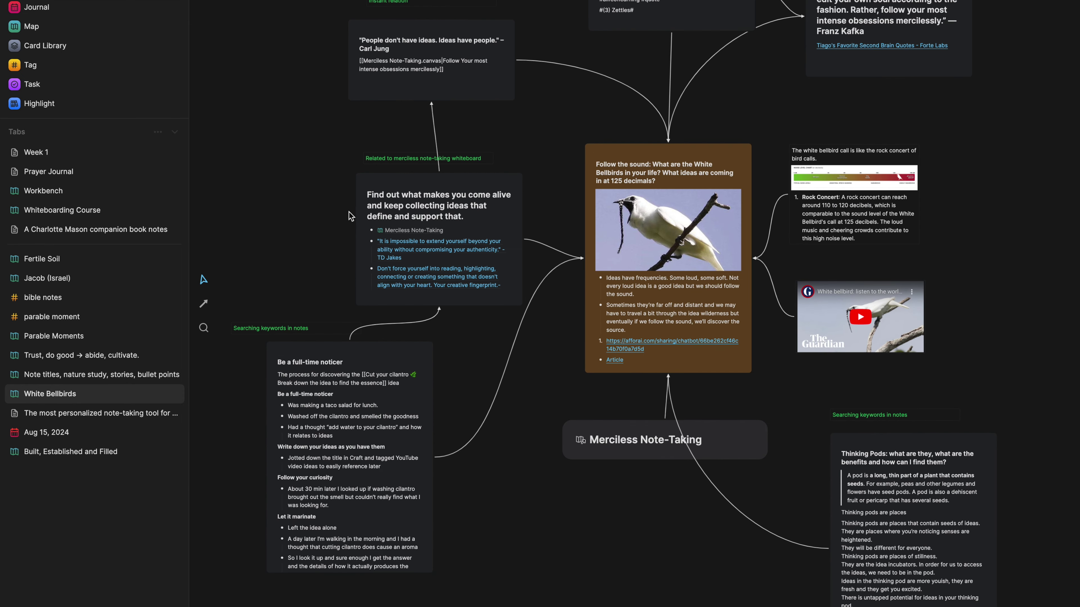
left_click(422, 229)
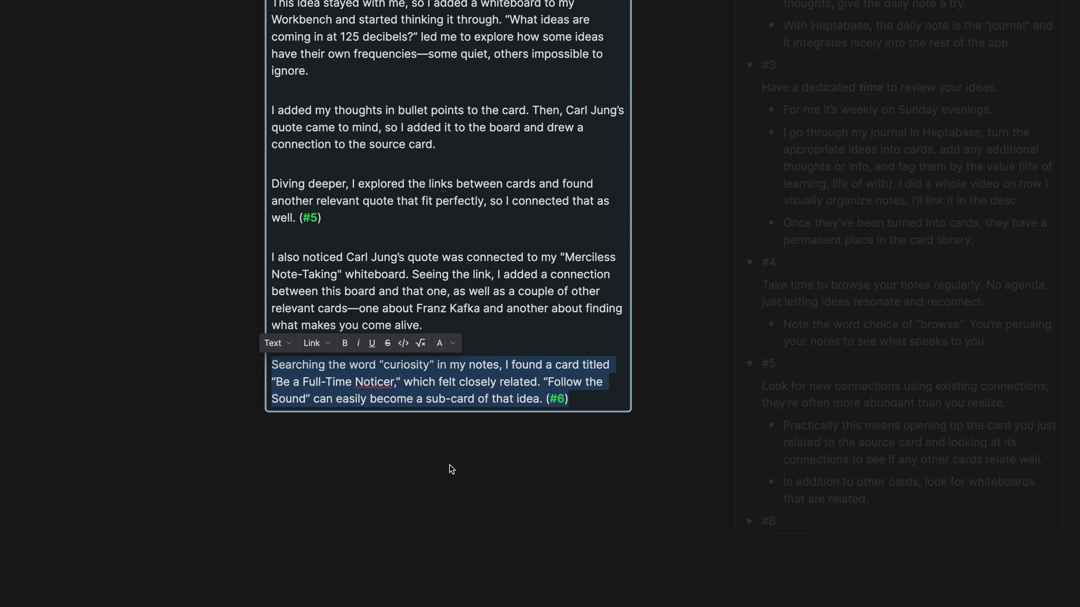
Exit the Story card and briefly focus the 'Be a full-time noticer' card
left_click(470, 485)
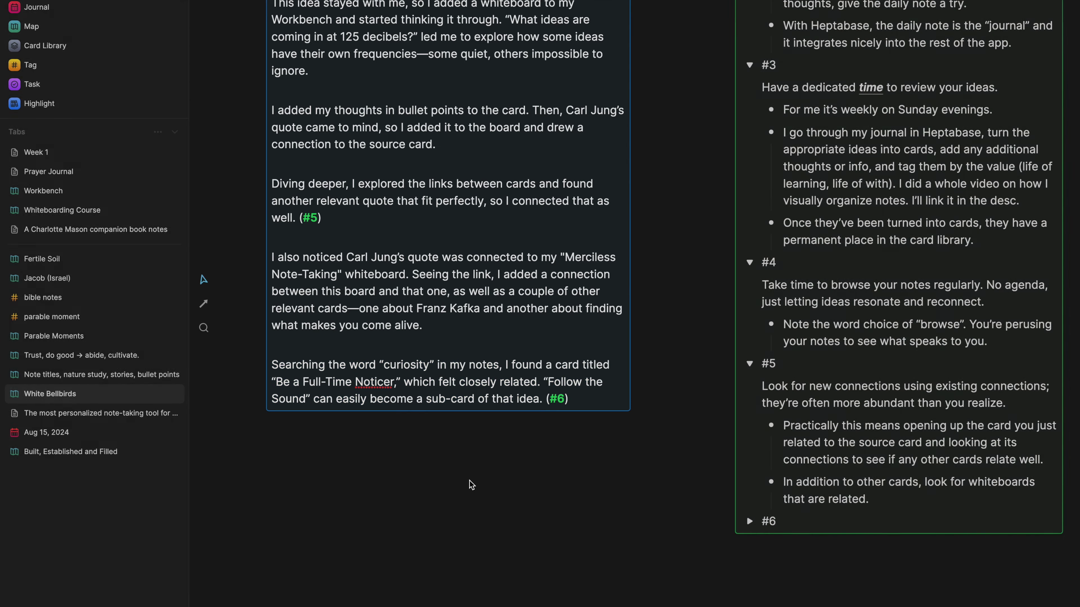
scroll(606, 524, "right", 5)
scroll(604, 482, "down", 5)
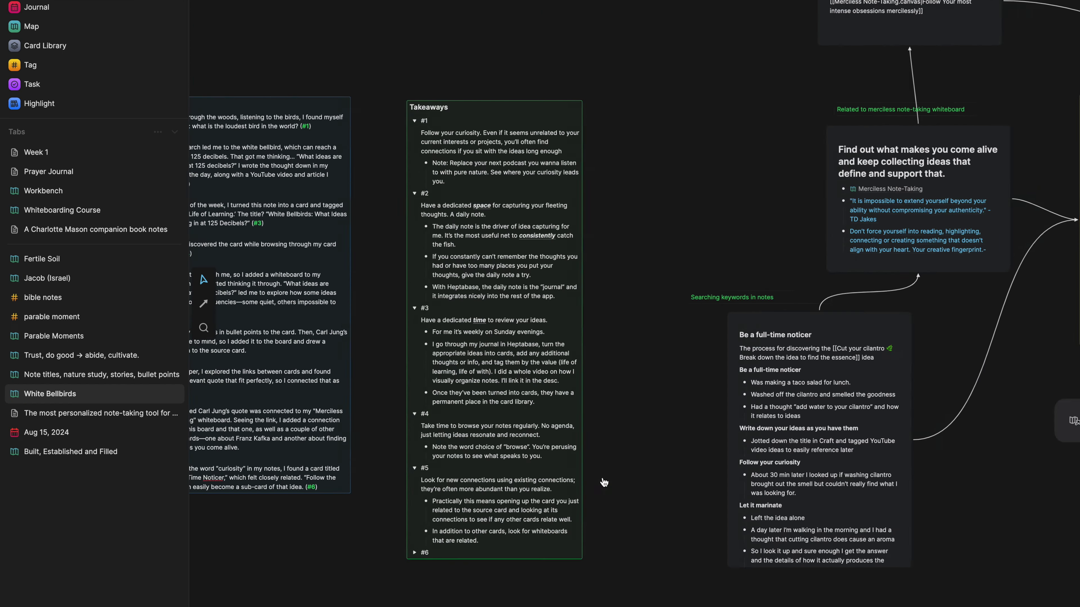
left_click(581, 413)
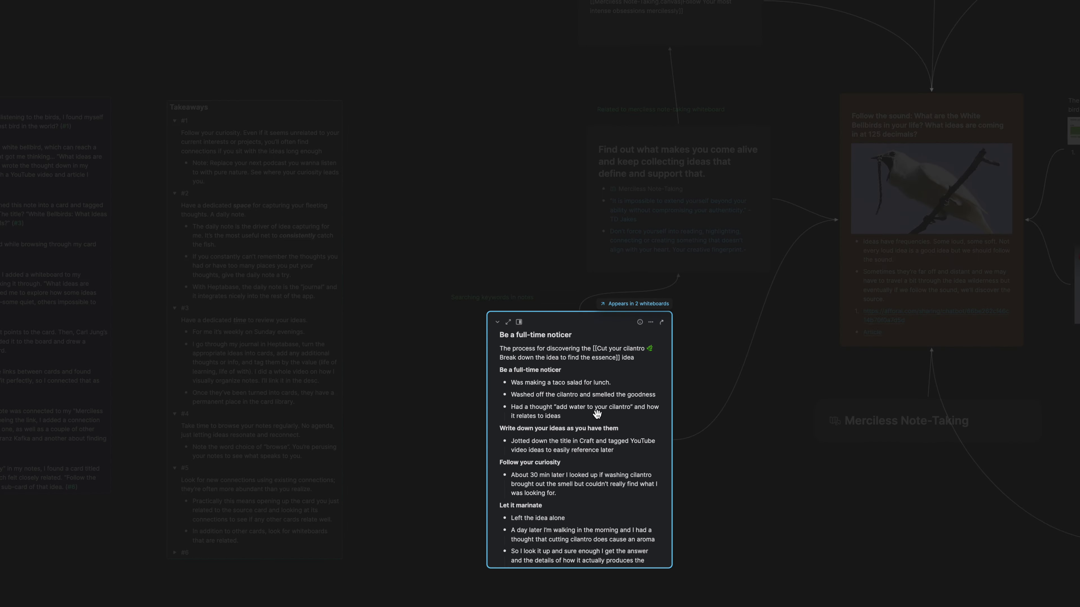
scroll(595, 414, "right", 3)
left_click(633, 436)
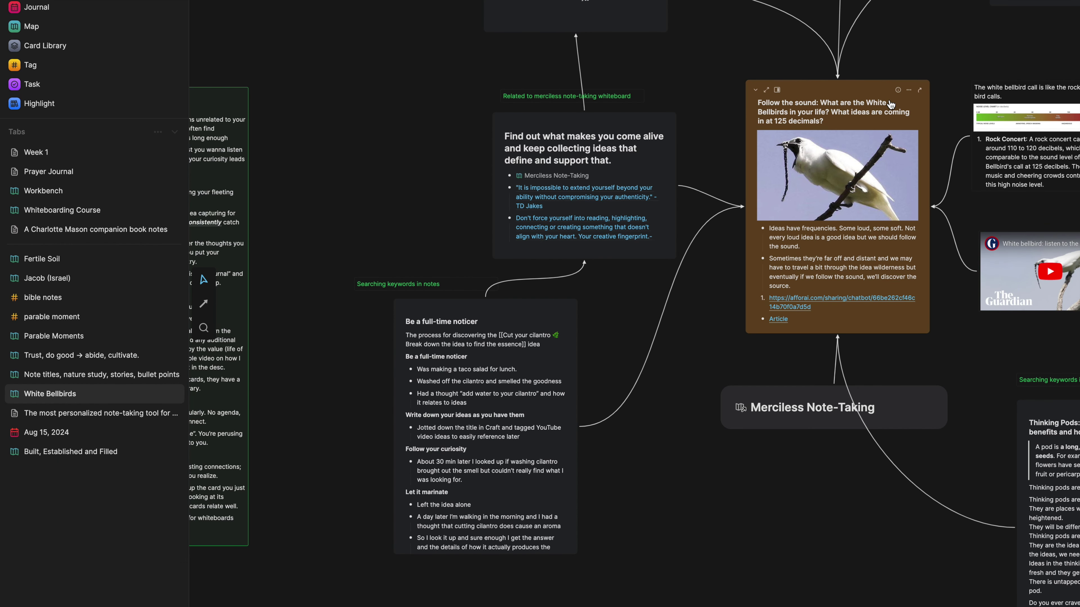
Highlight 'sub-card of that idea' in the Story card's #6 paragraph, then leave the card
scroll(795, 123, "left", 10)
scroll(795, 123, "down", 3)
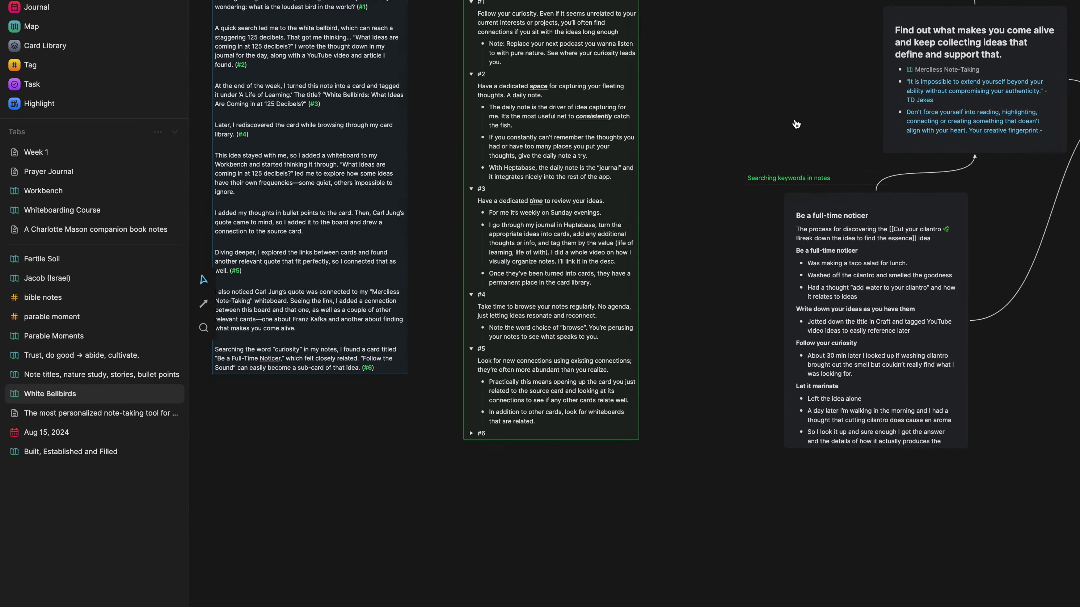
scroll(538, 319, "up", 5)
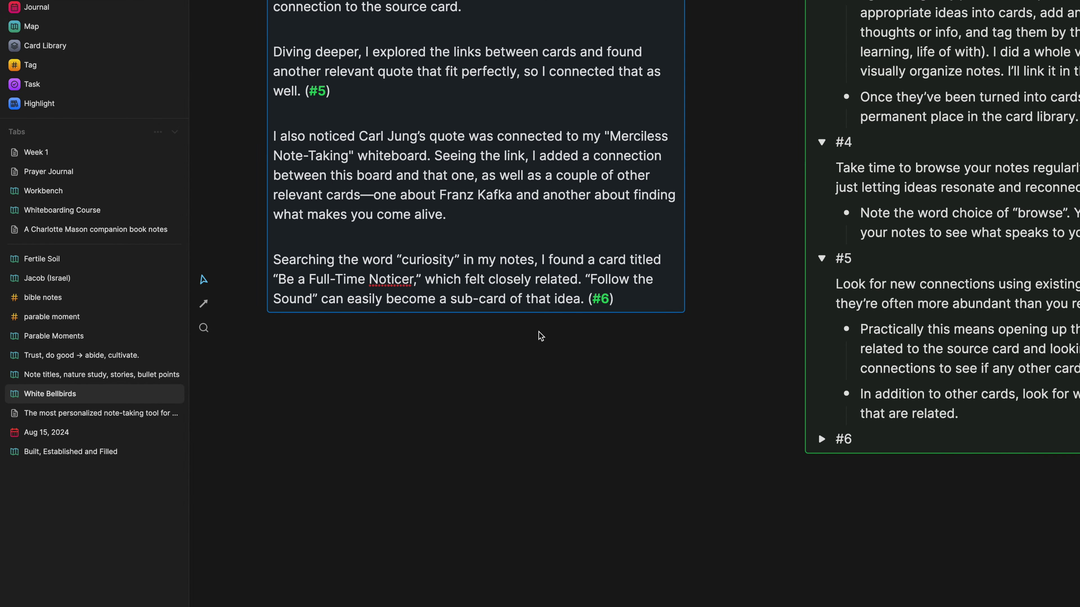
left_click(456, 300)
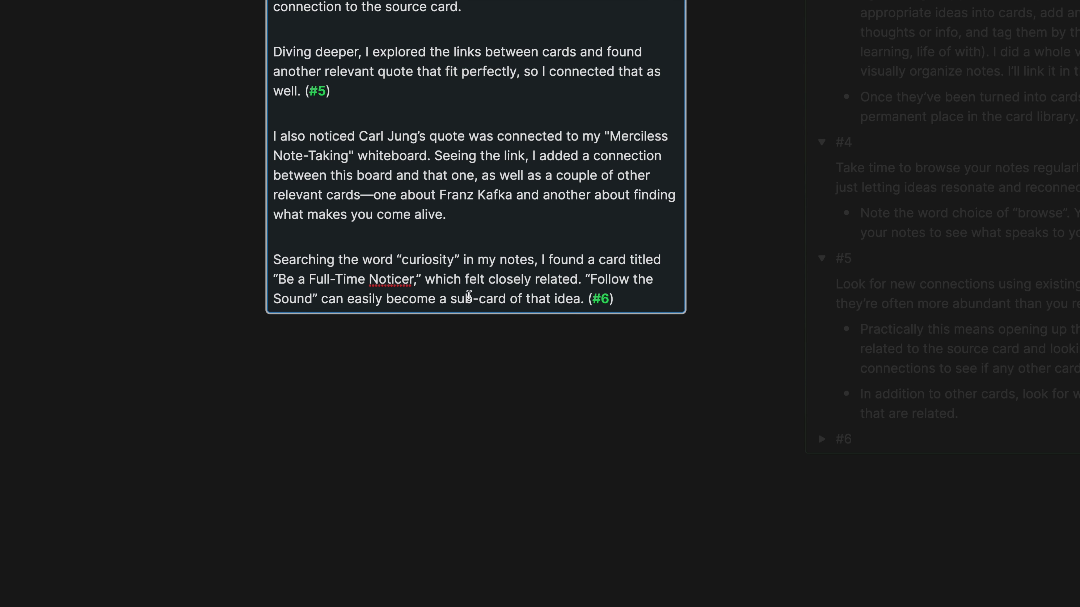
left_click_drag(451, 299, 580, 299)
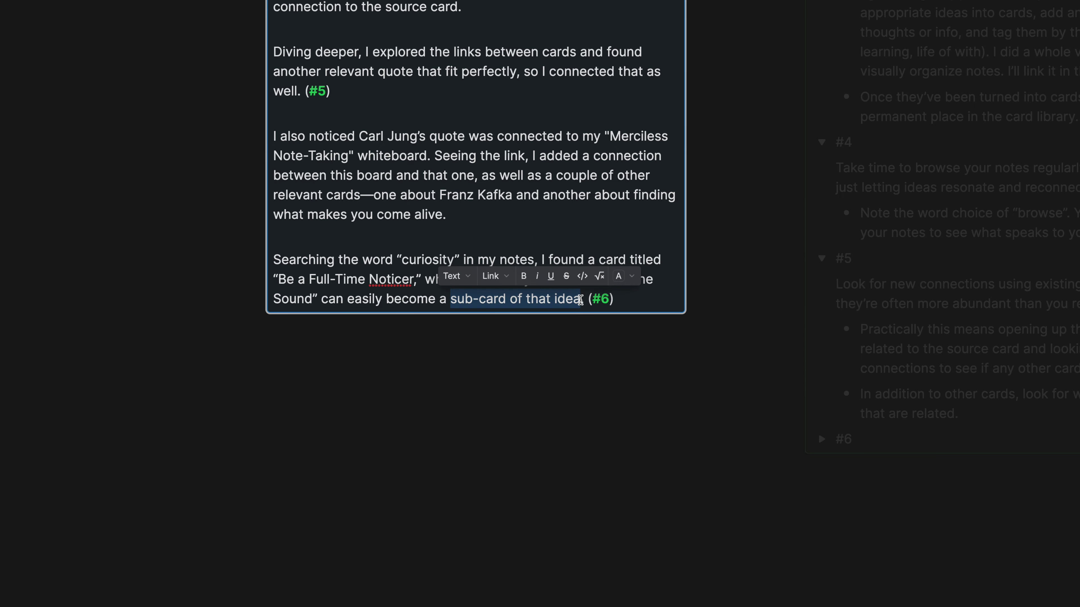
left_click(532, 353)
Pan and zoom the canvas over to the Takeaways card
scroll(548, 374, "up", 3)
scroll(548, 375, "right", 8)
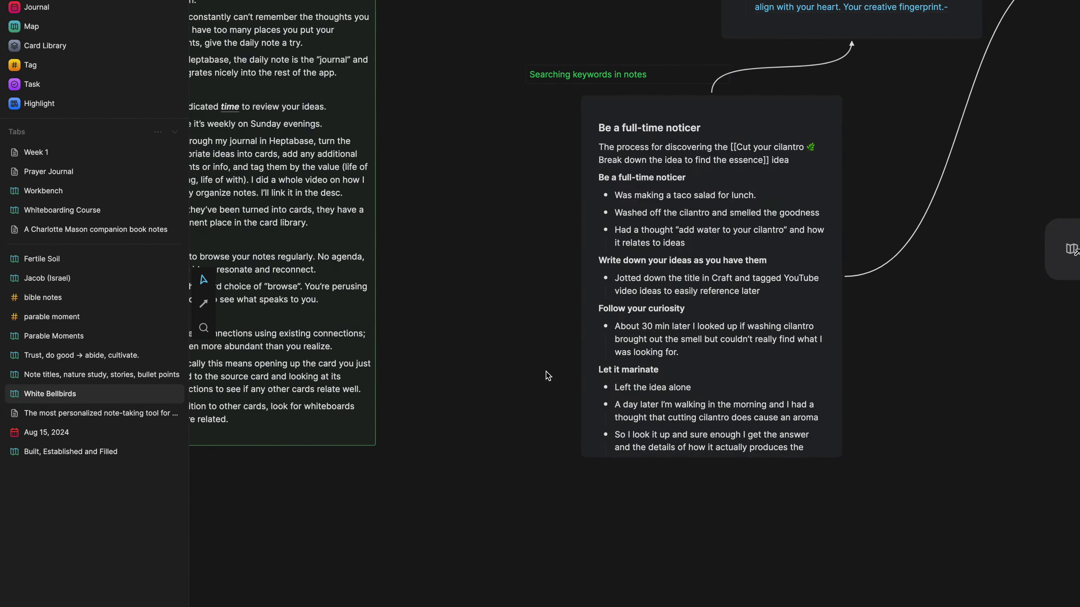
scroll(547, 377, "down", 3)
scroll(542, 370, "right", 6)
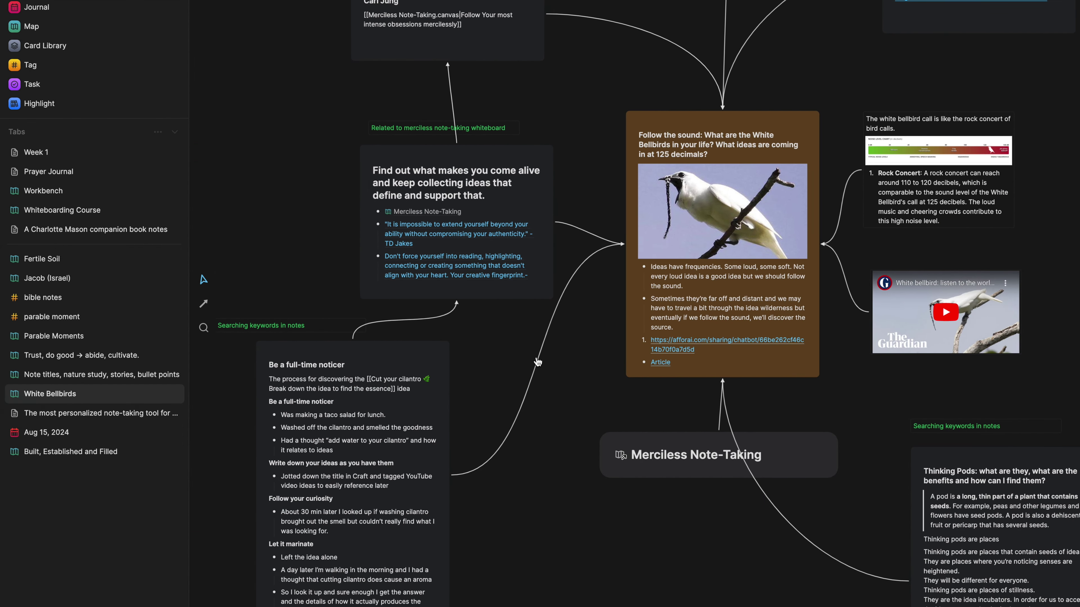
scroll(537, 361, "left", 15)
scroll(536, 360, "down", 5)
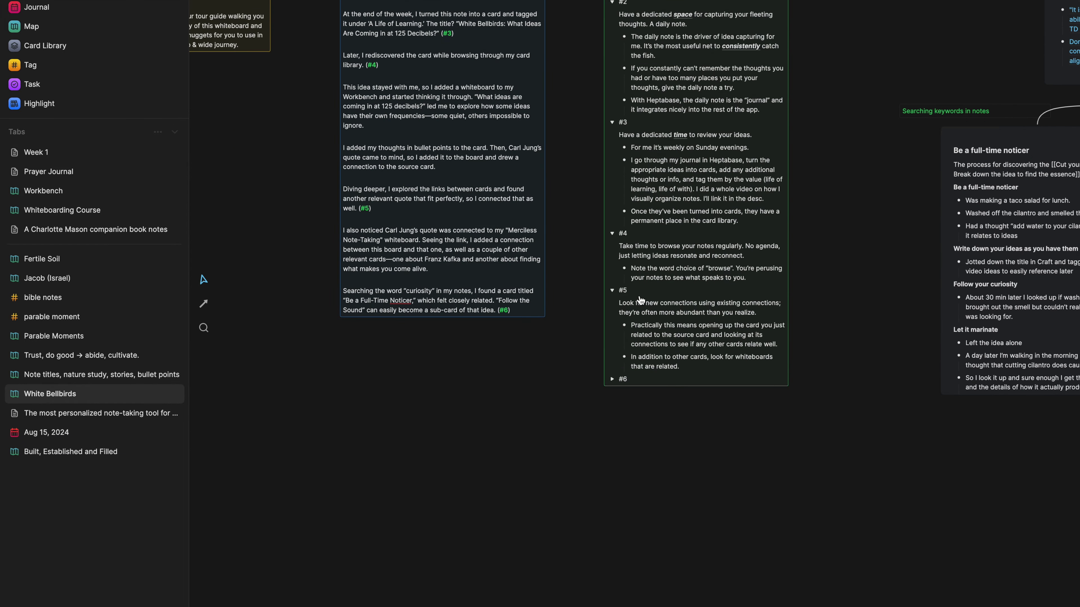
scroll(633, 361, "up", 3)
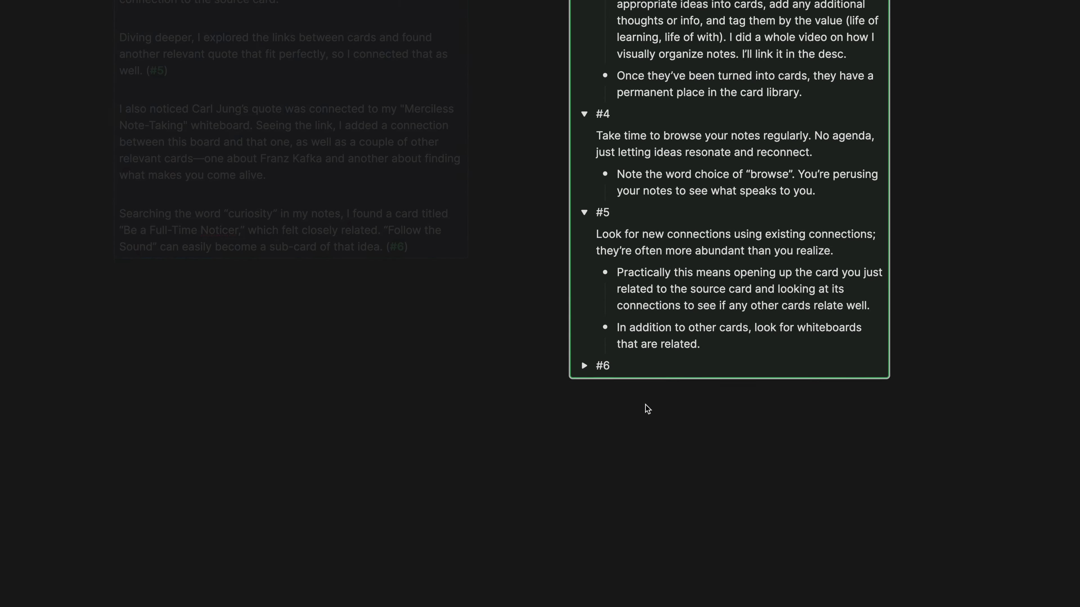
Expand Takeaway #6, highlight its keyword-search sentence, and return to the whiteboard
left_click(598, 396)
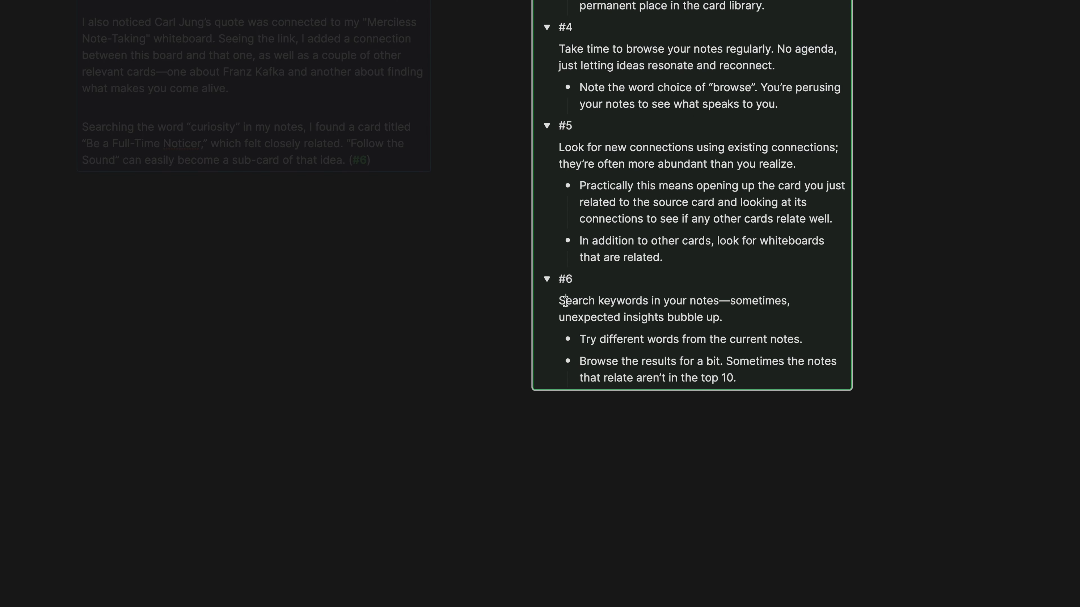
left_click_drag(561, 299, 743, 311)
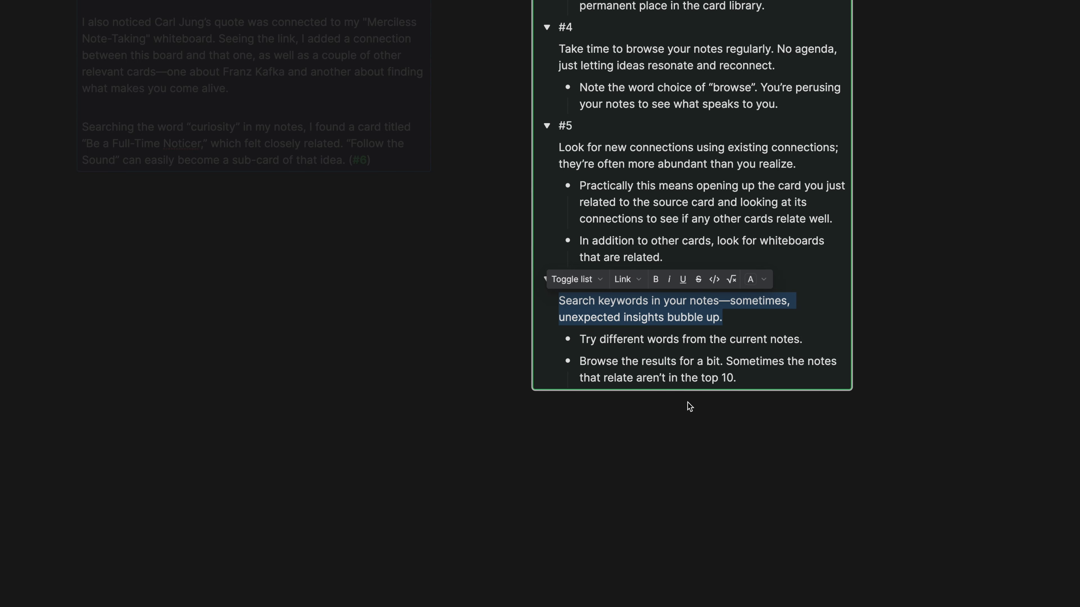
left_click(699, 451)
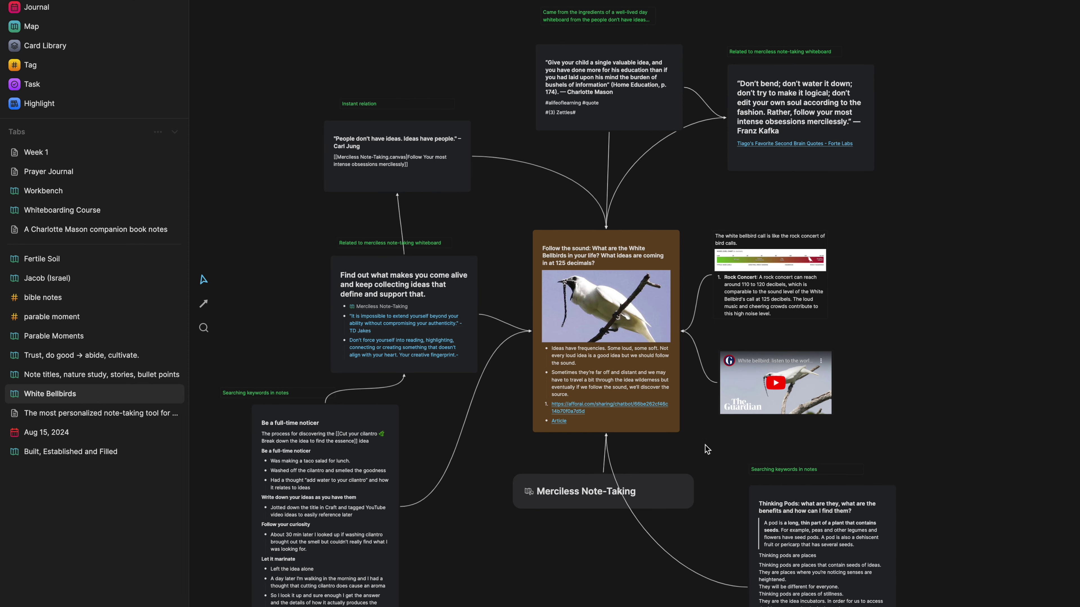
mouse_move(870, 7)
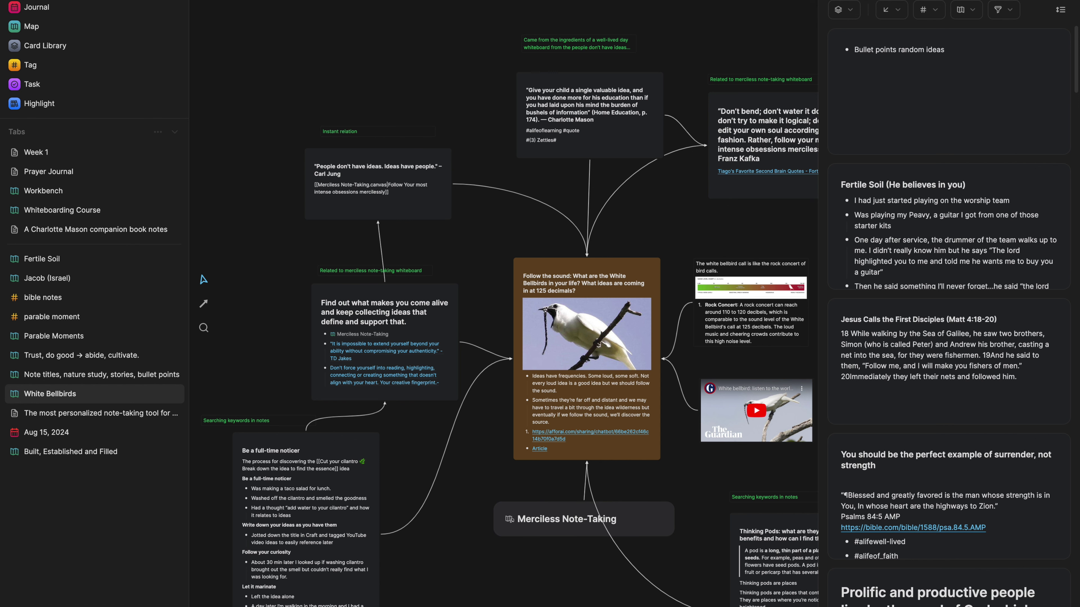
scroll(948, 298, "down", 10)
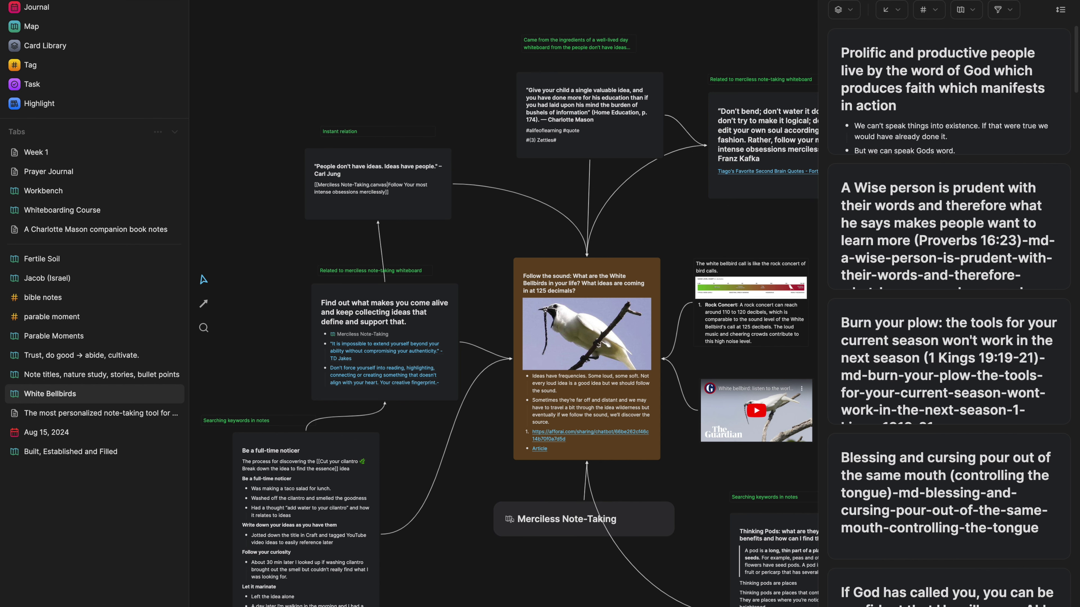
scroll(949, 298, "down", 10)
scroll(746, 143, "right", 5)
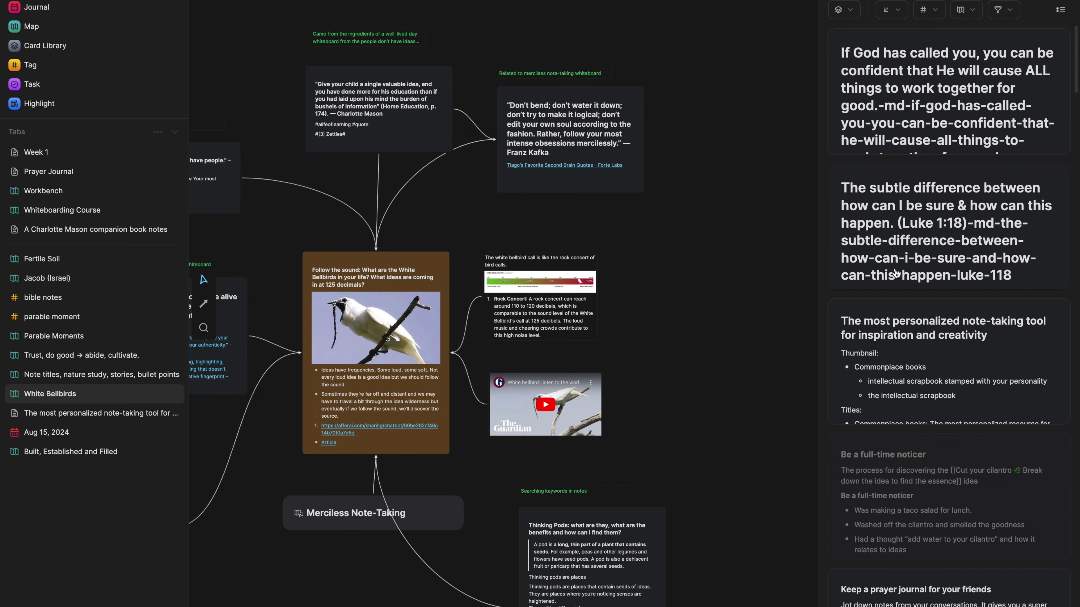
scroll(897, 273, "down", 3)
scroll(902, 271, "down", 10)
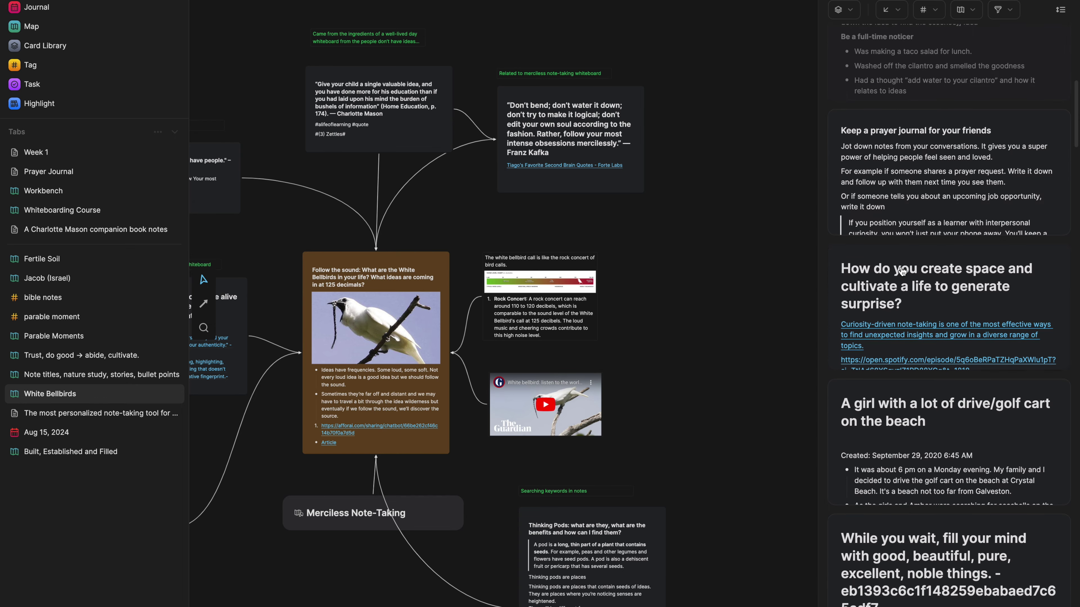
scroll(902, 271, "down", 10)
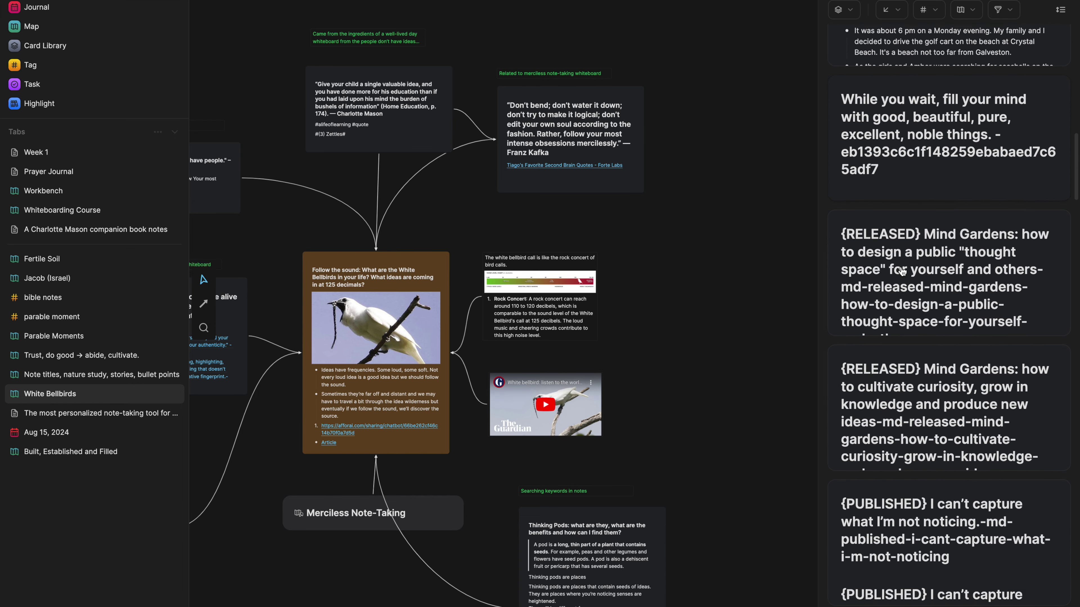
scroll(902, 271, "down", 3)
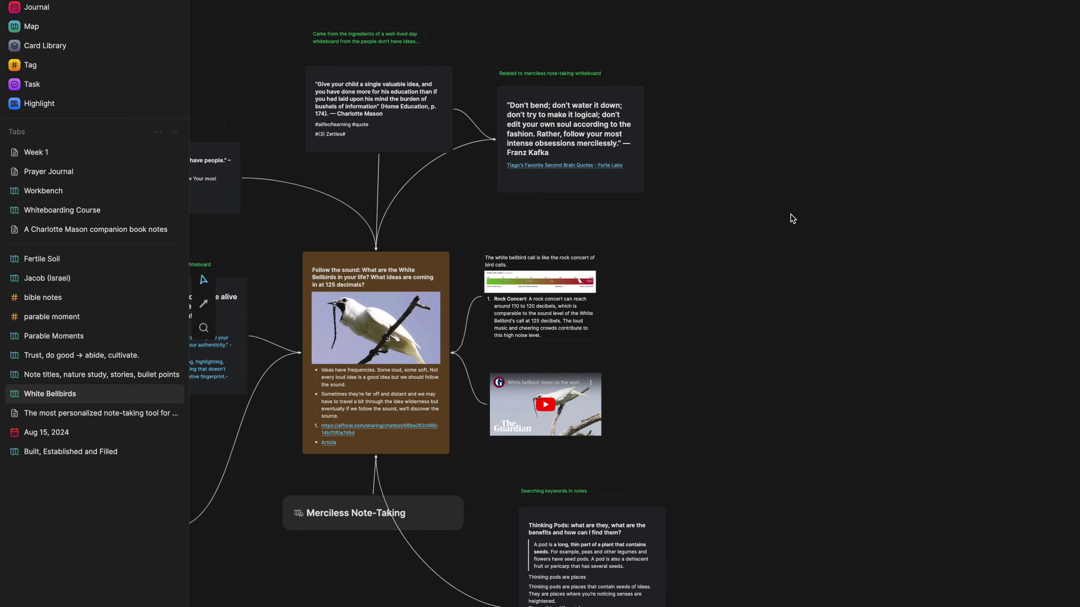
scroll(792, 218, "down", 6)
scroll(793, 218, "left", 5)
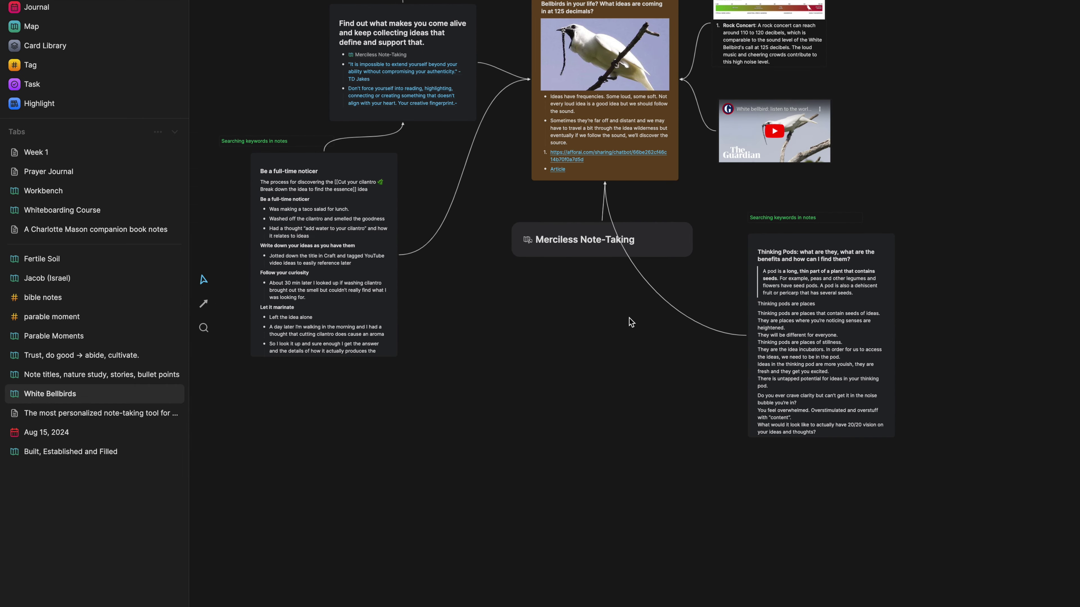
scroll(632, 310, "right", 3)
scroll(646, 272, "right", 2)
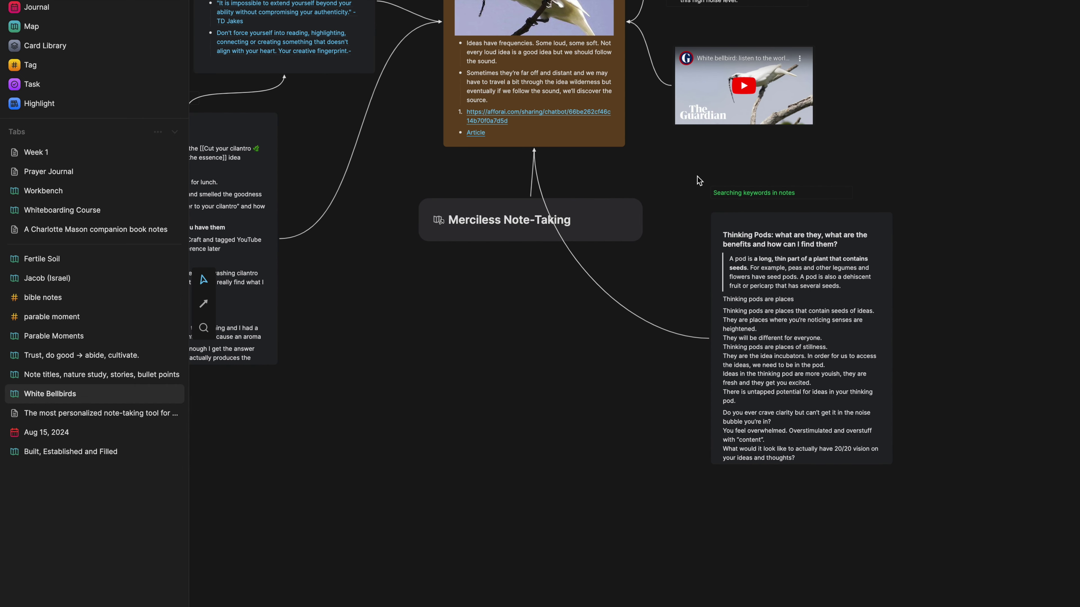
left_click(763, 288)
scroll(816, 304, "up", 3)
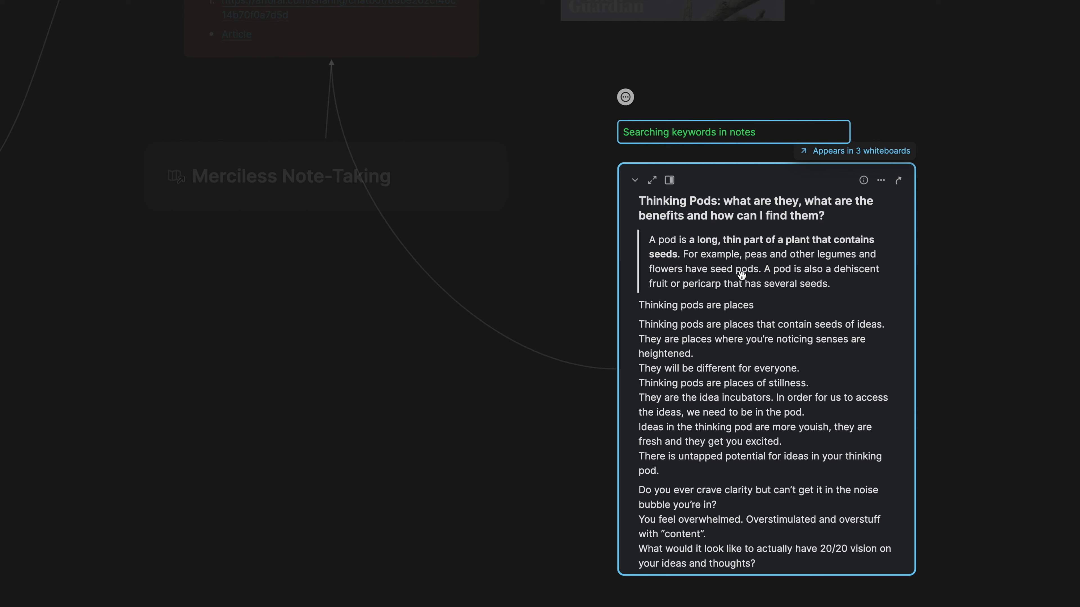
left_click(696, 420)
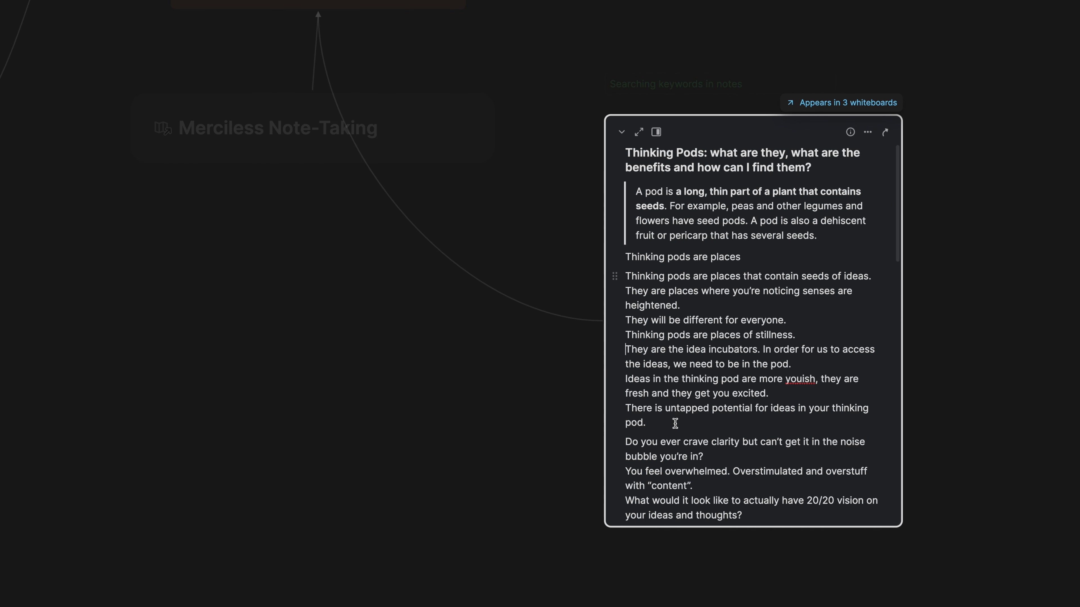
left_click_drag(653, 423, 624, 281)
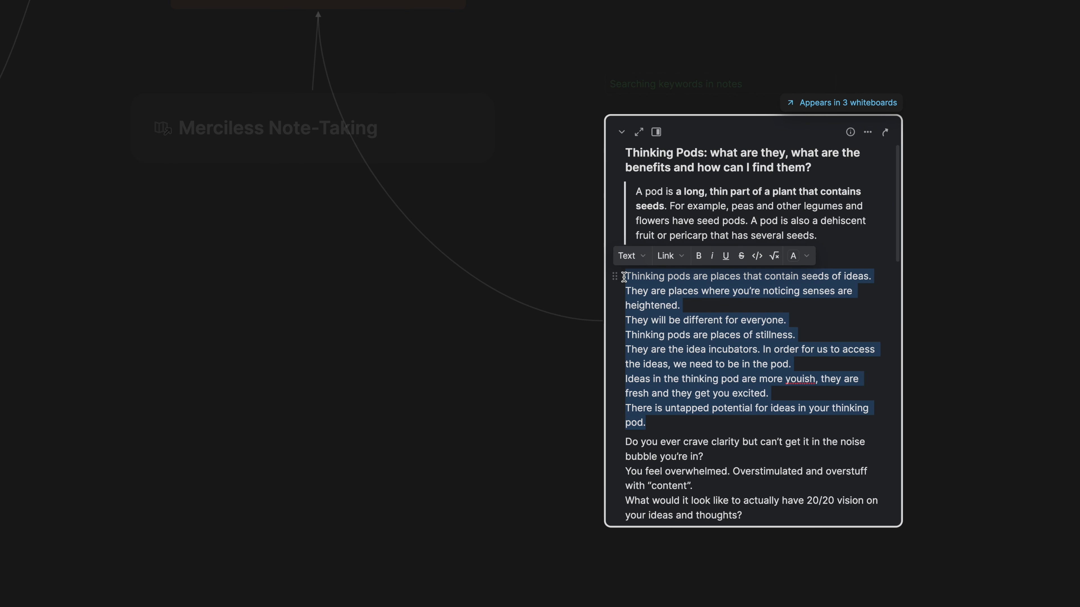
left_click(564, 281)
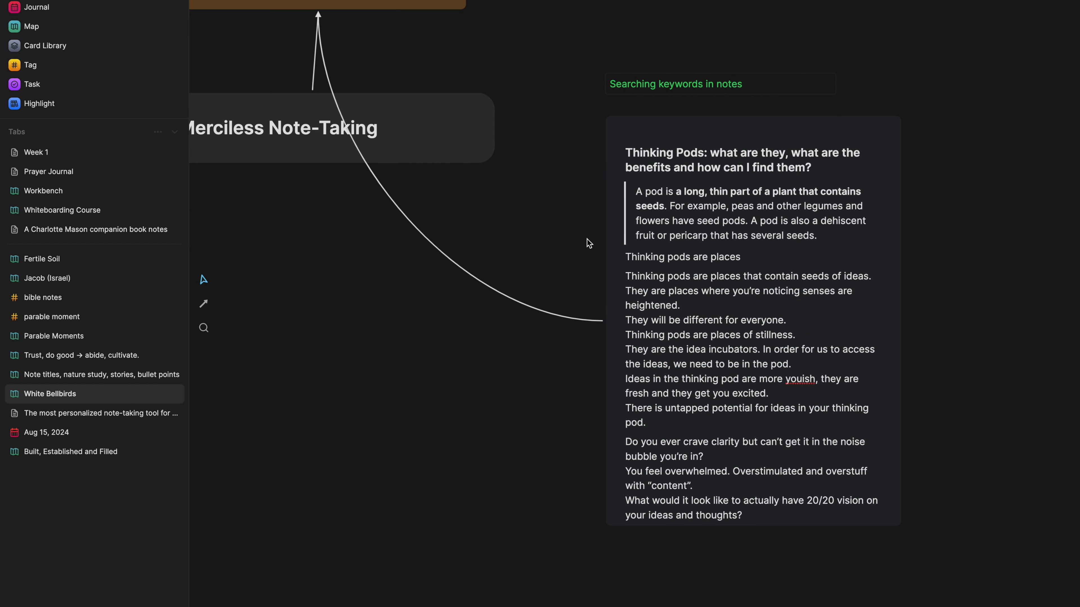
left_click(672, 272)
left_click(547, 228)
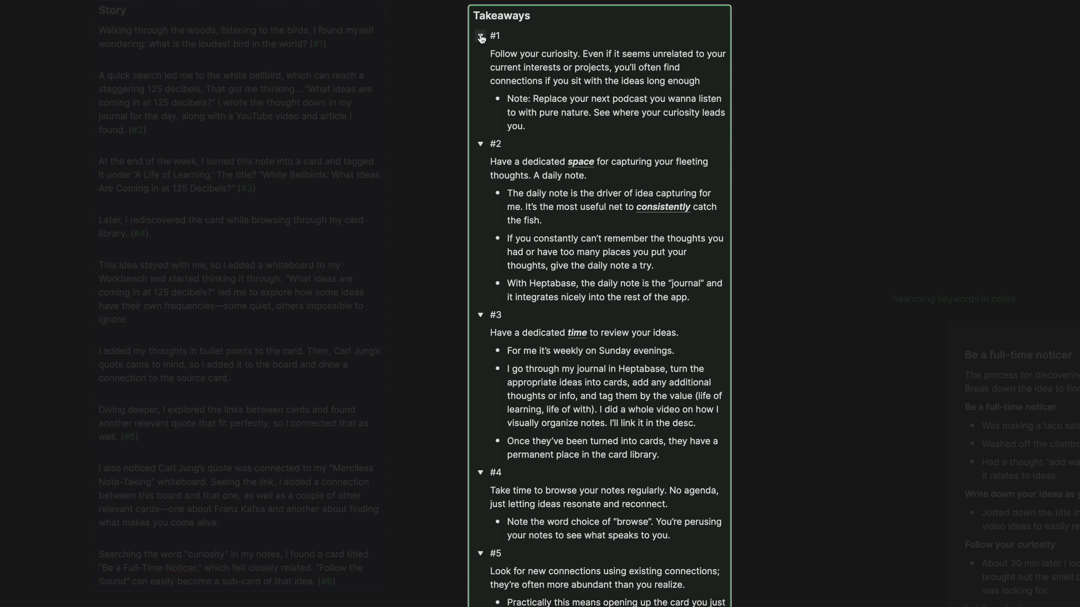
Collapse takeaways #1 through #6 on the Takeaways card, leaving only their headings showing
left_click(481, 36)
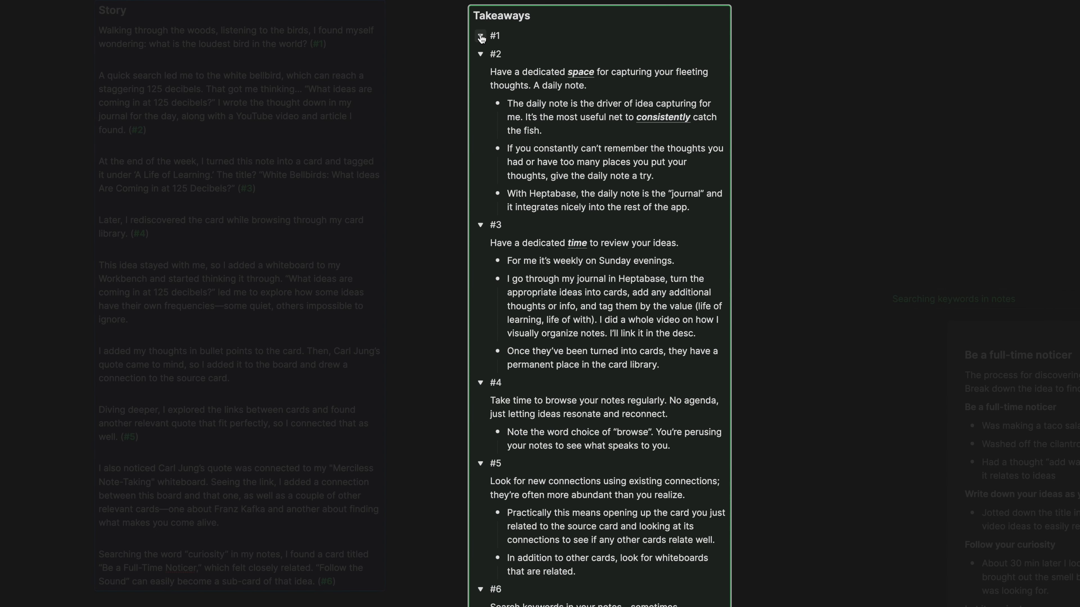
left_click(481, 54)
left_click(480, 72)
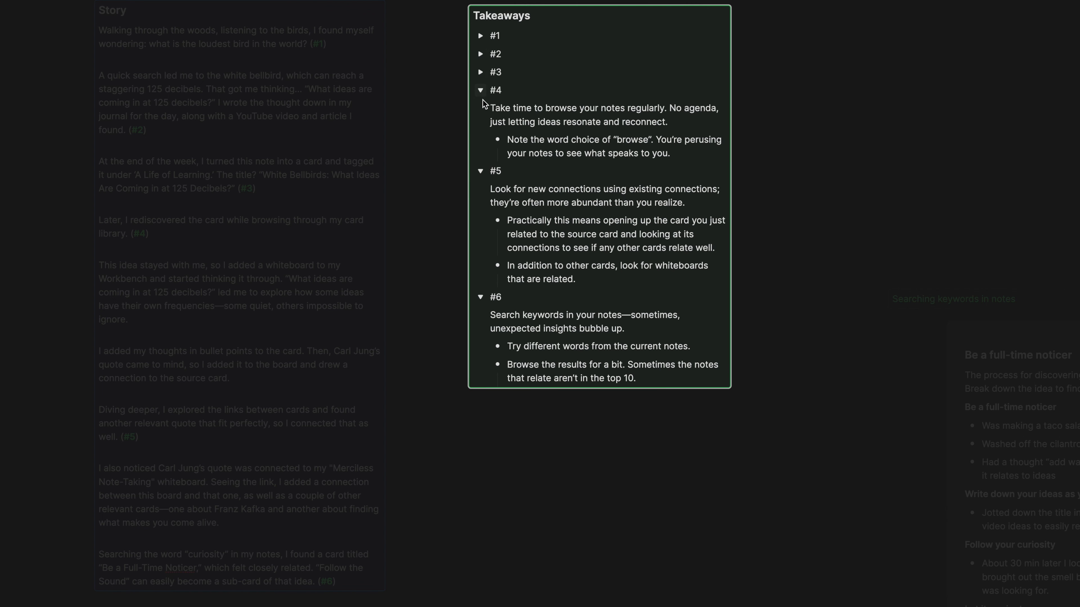
left_click(481, 90)
left_click(480, 109)
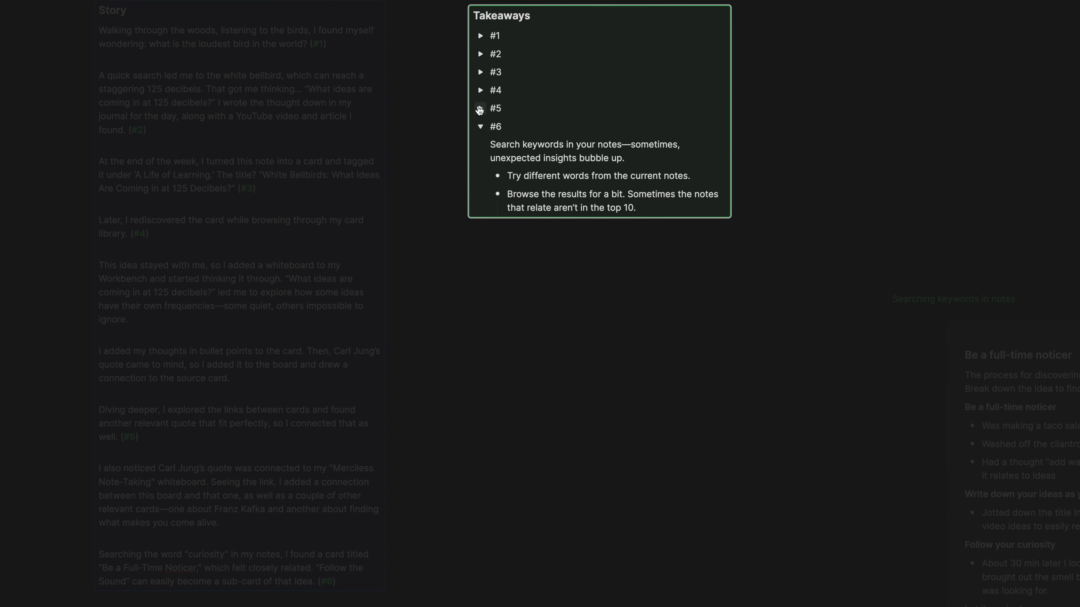
left_click(479, 127)
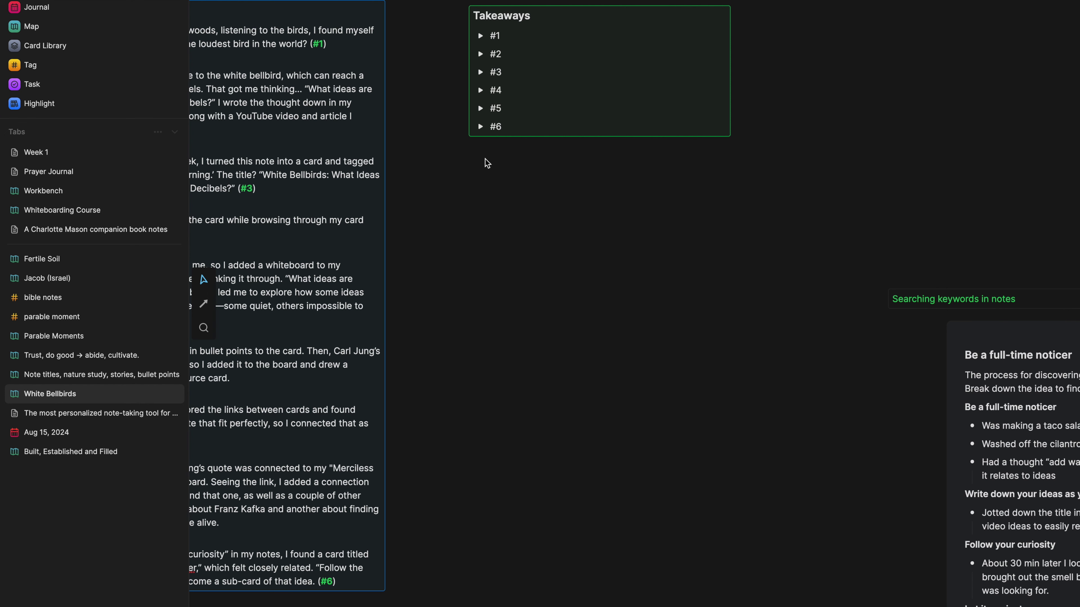
scroll(489, 149, "down", 10)
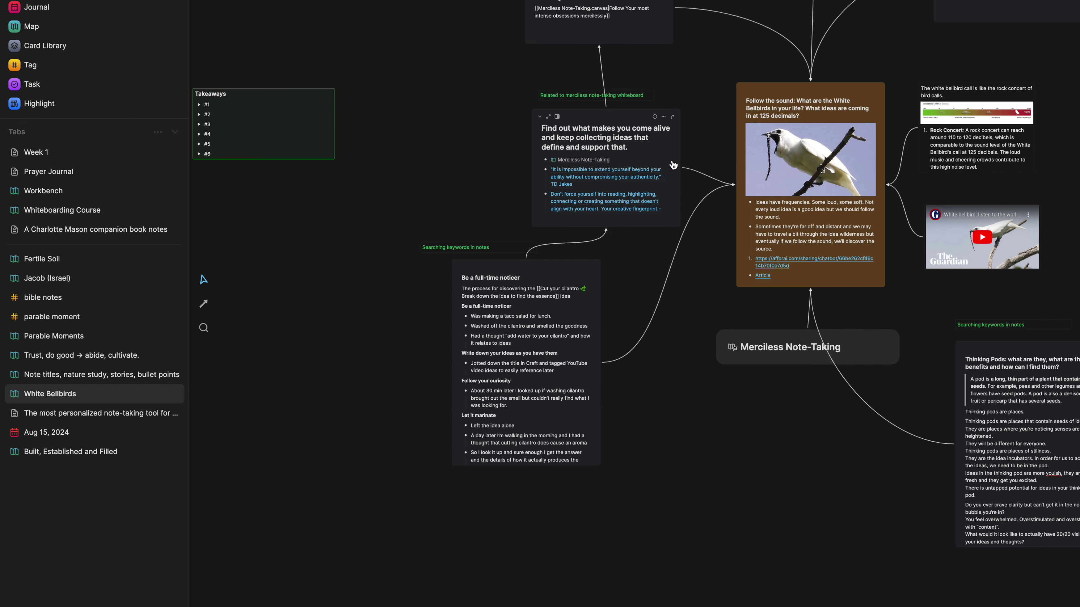